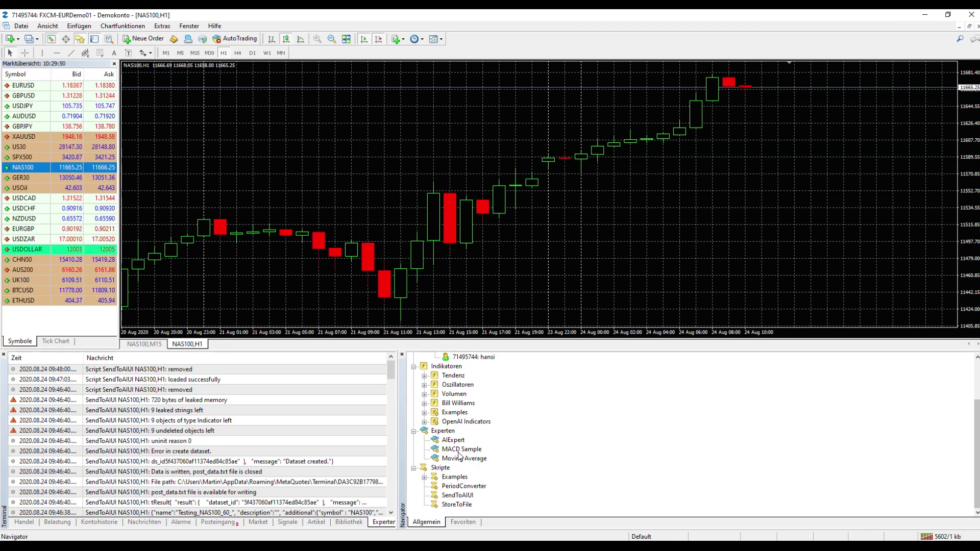
Apply the SendToAIUI script to the NAS100 H1 chart, load the saved NAS100 input set for review, and cancel the script.
click(462, 497)
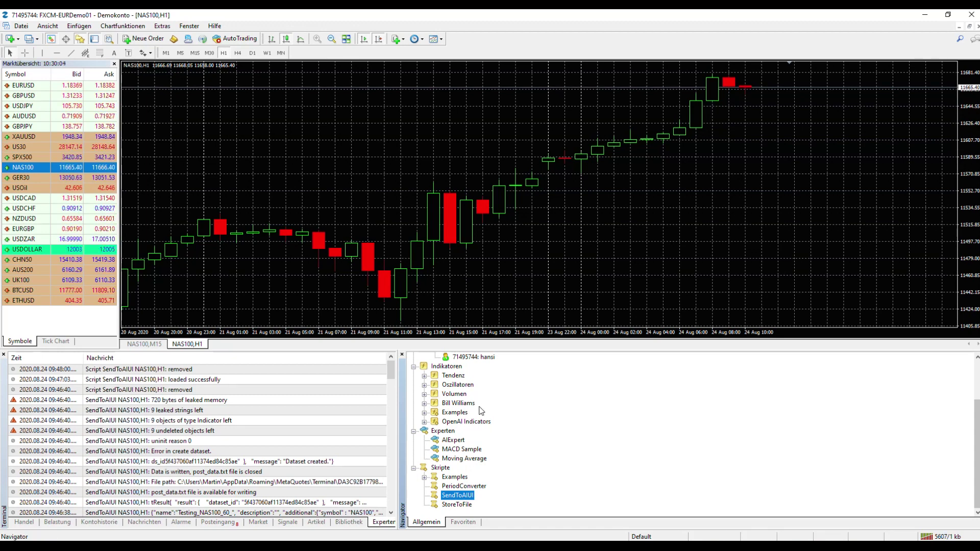
drag(453, 501, 567, 207)
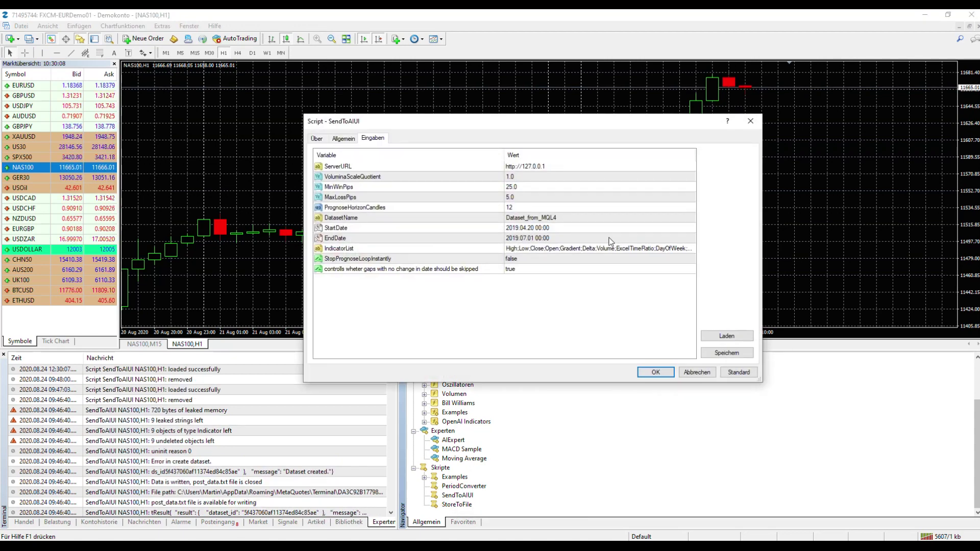
click(726, 335)
double_click(621, 200)
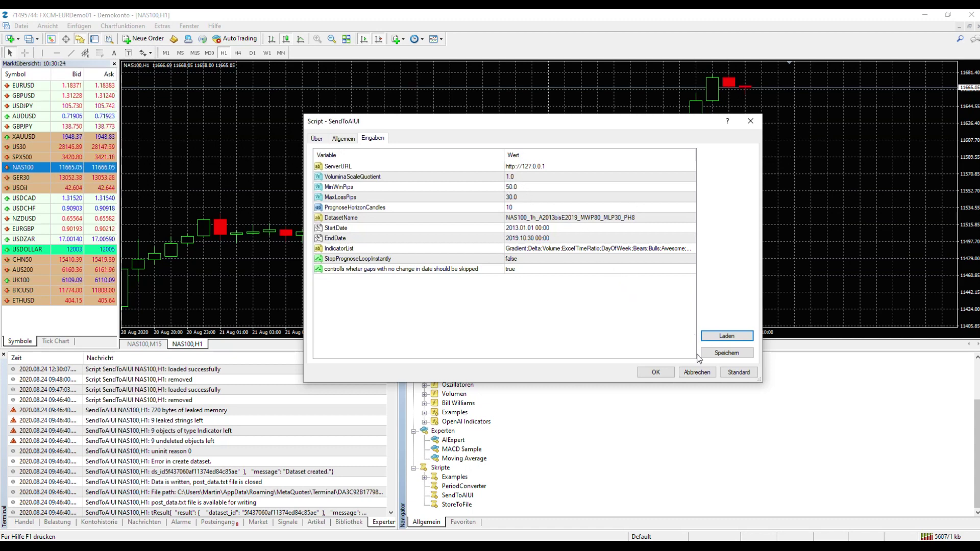
click(697, 374)
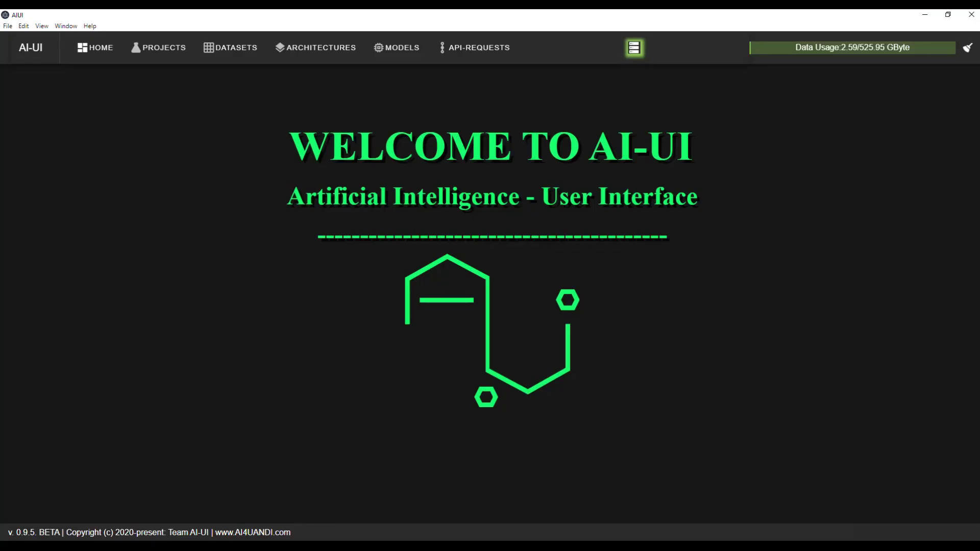
In AI-UI, open the NAS100_1h_A2013bisE2019_MWP80_MLP30_PH8_NAS100_60_ dataset to review its columns and data types.
click(212, 56)
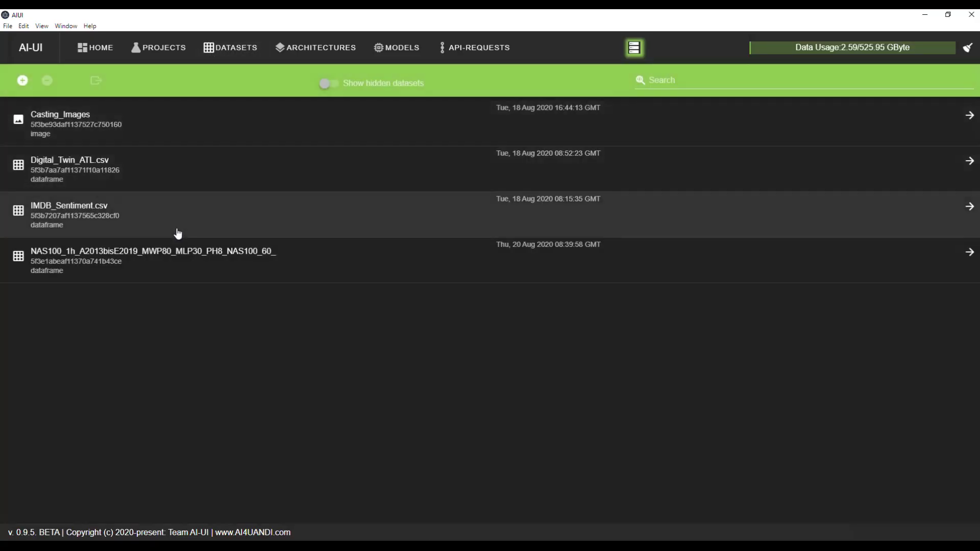
click(251, 275)
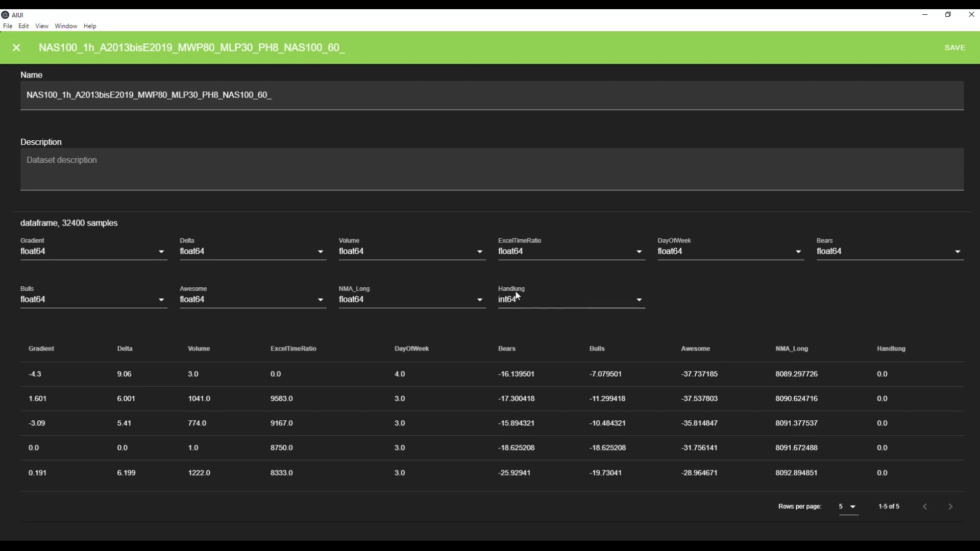
Try float64 as the Handlung column's data type, restore int64, and close the dataset without saving.
click(554, 305)
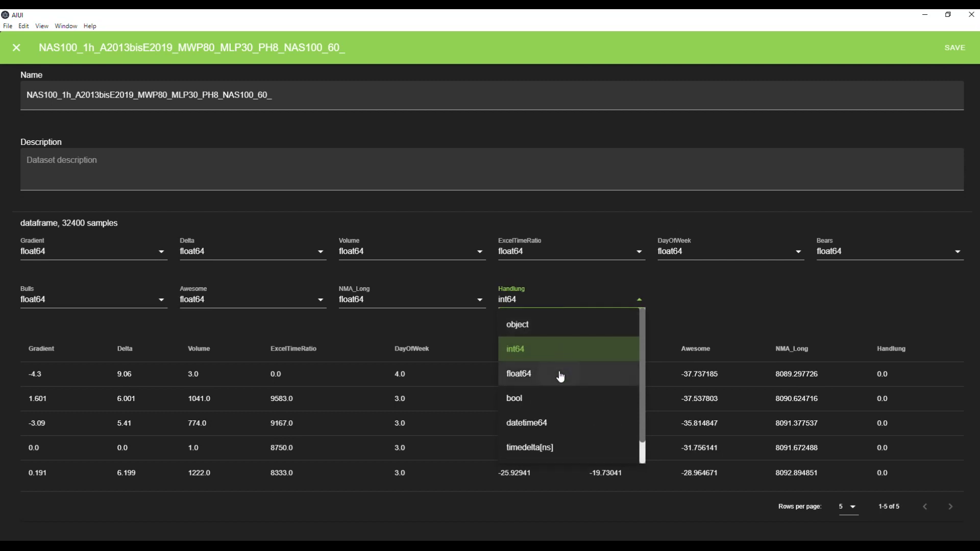
click(557, 373)
click(561, 307)
click(566, 351)
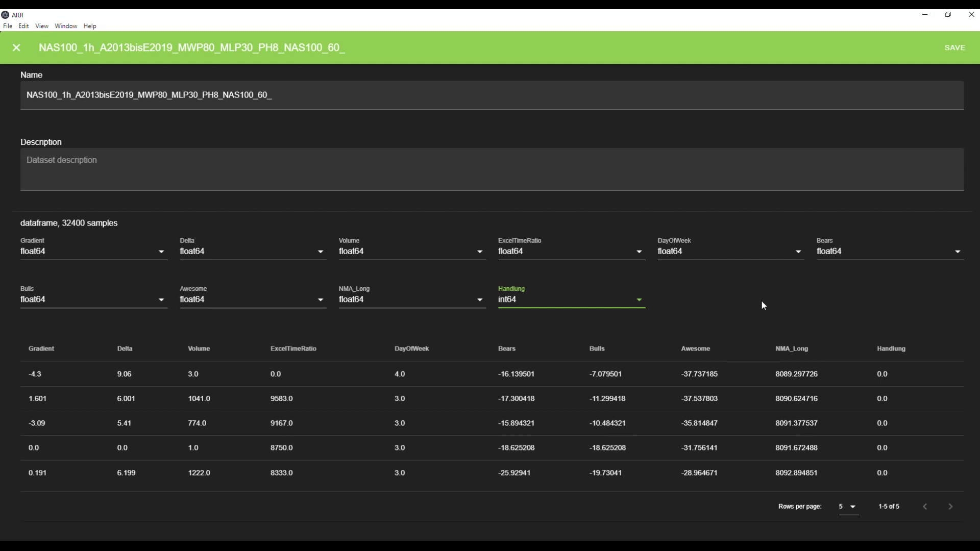
click(16, 47)
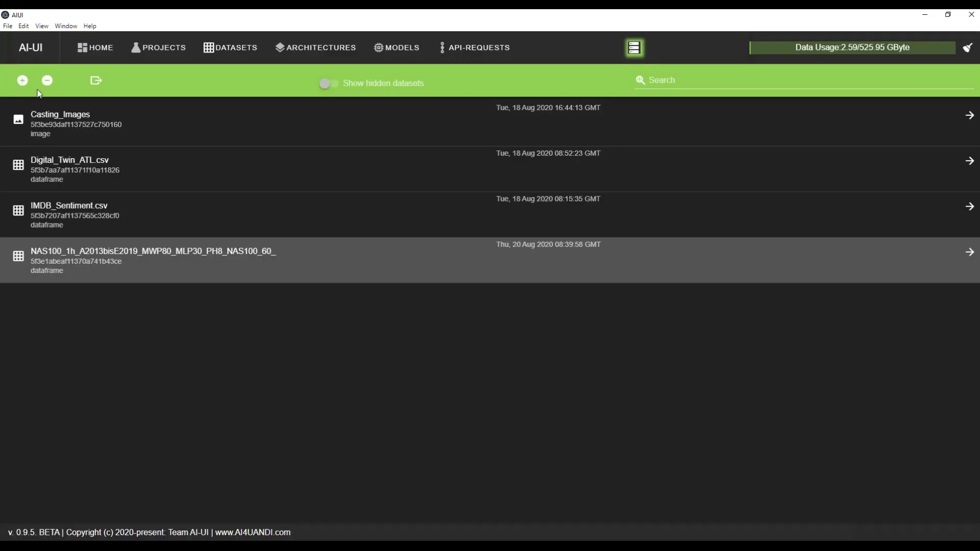
Open the NASDAQ_Live_Trading project.
click(149, 53)
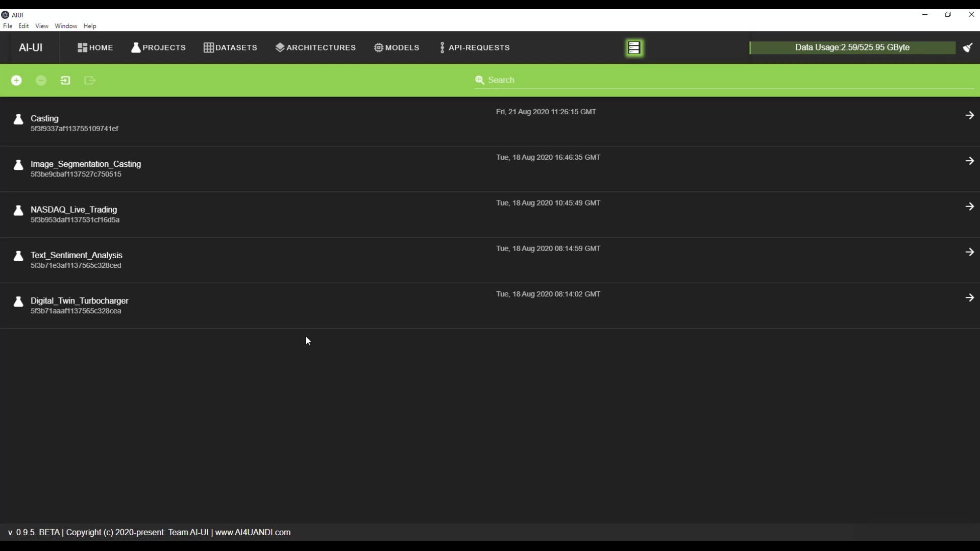
click(74, 212)
click(73, 211)
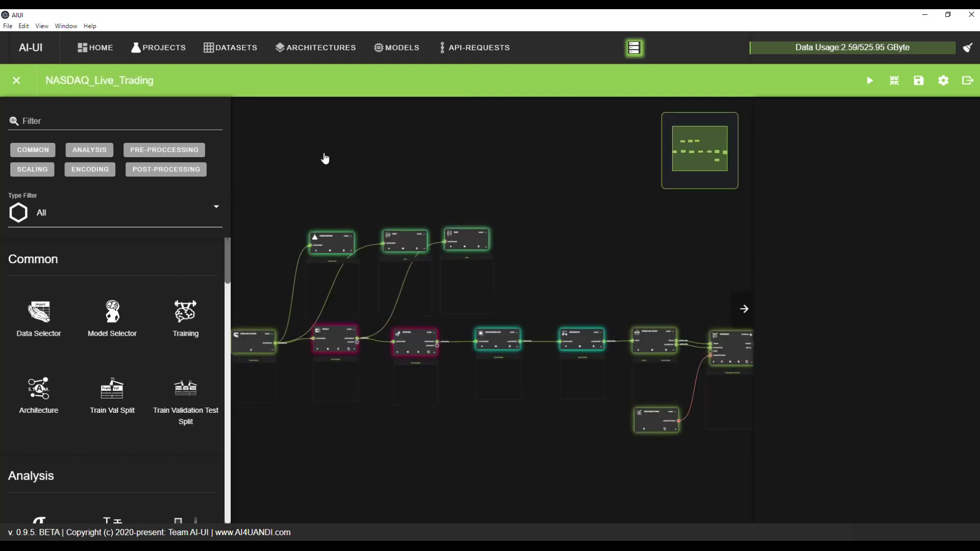
Open the settings of the Data Selector node at the start of the pipeline.
drag(388, 168, 490, 140)
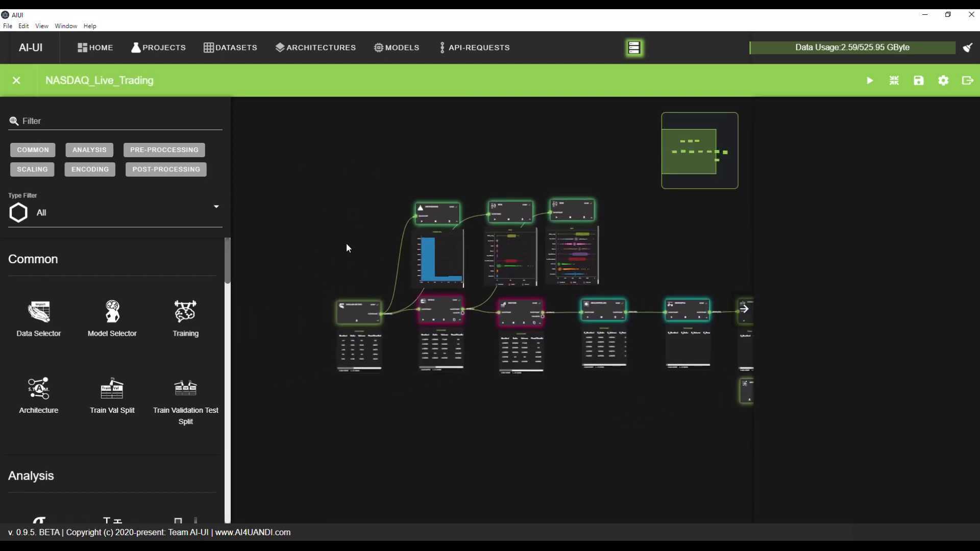
scroll(348, 243, up, 3)
drag(353, 240, 403, 167)
scroll(408, 176, up, 3)
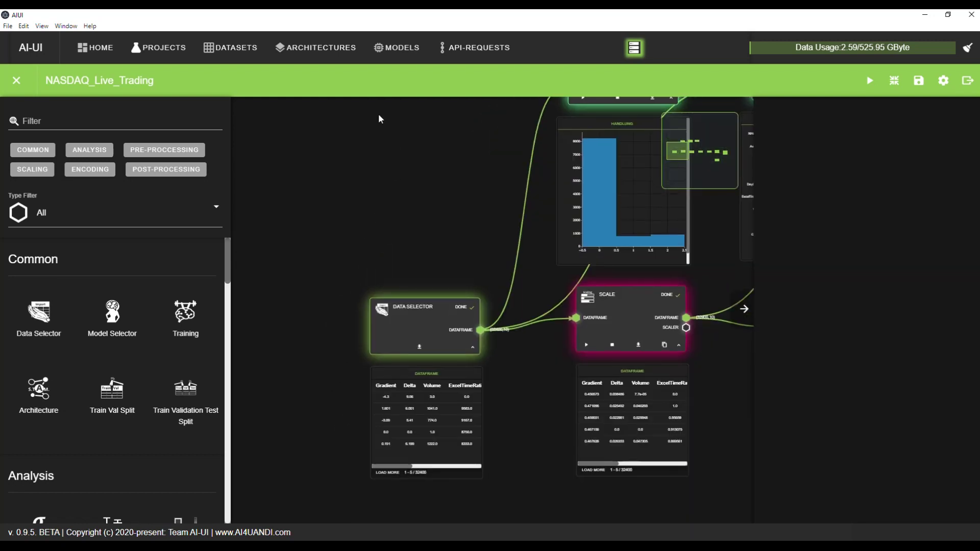
drag(391, 345, 363, 258)
click(378, 223)
scroll(283, 264, down, 3)
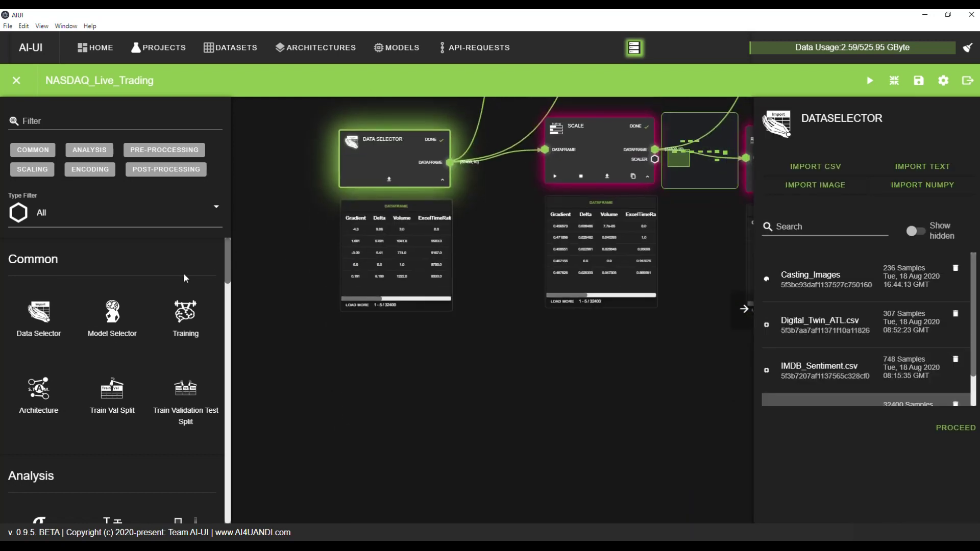
Add a second Data Selector node below the first, choose the 32400-sample NAS100 dataset for it, and remove the node again.
drag(38, 313, 322, 372)
click(386, 386)
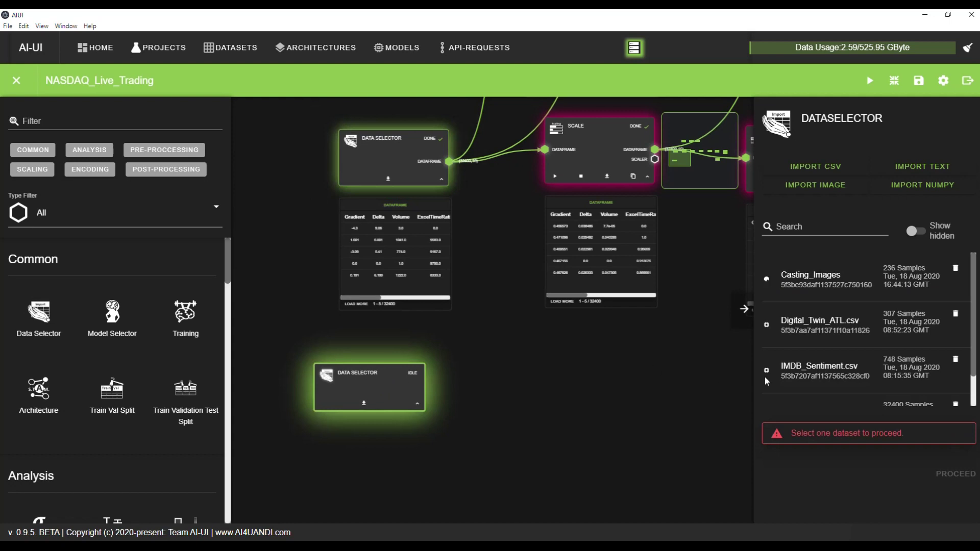
scroll(822, 377, down, 1)
click(822, 381)
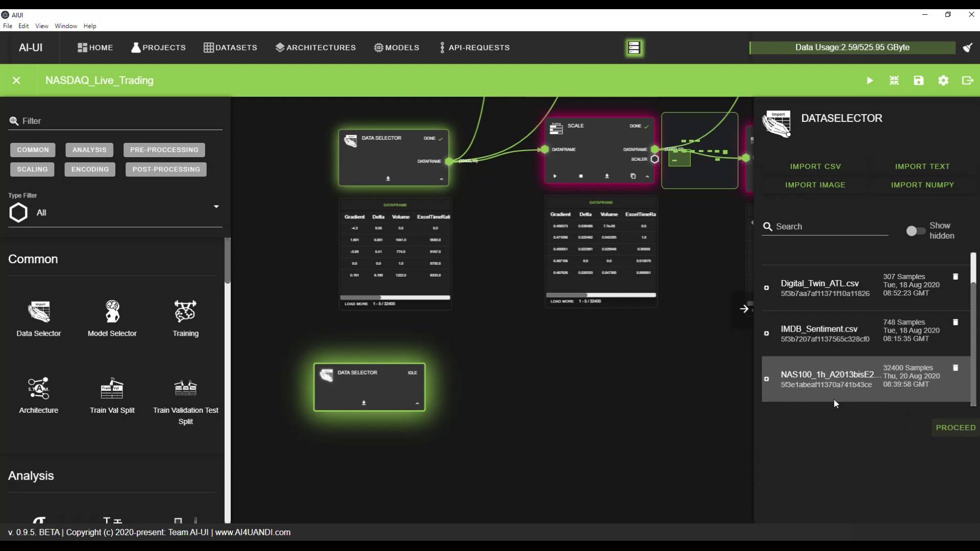
right_click(376, 386)
click(377, 386)
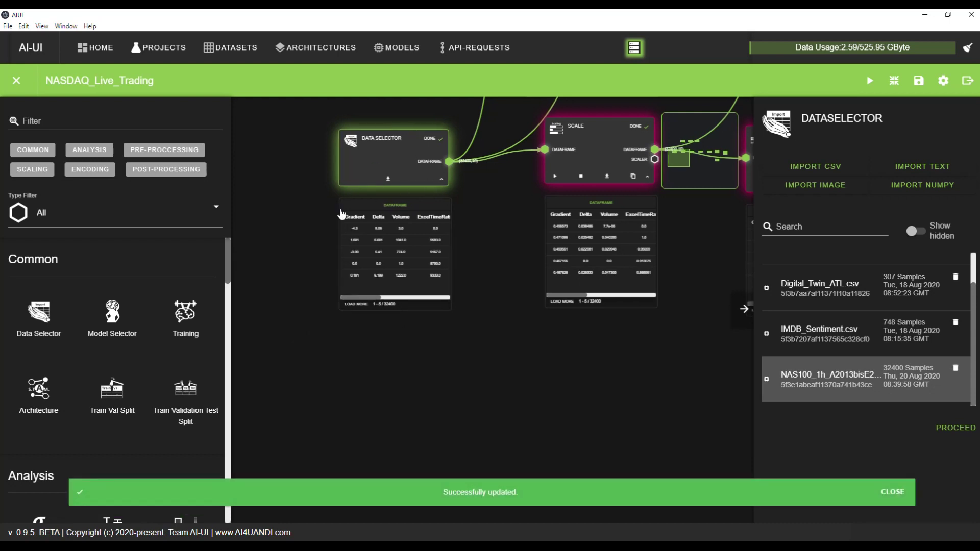
Examine the Data Selector's dataframe preview across its columns to the Handlung column.
scroll(501, 244, up, 5)
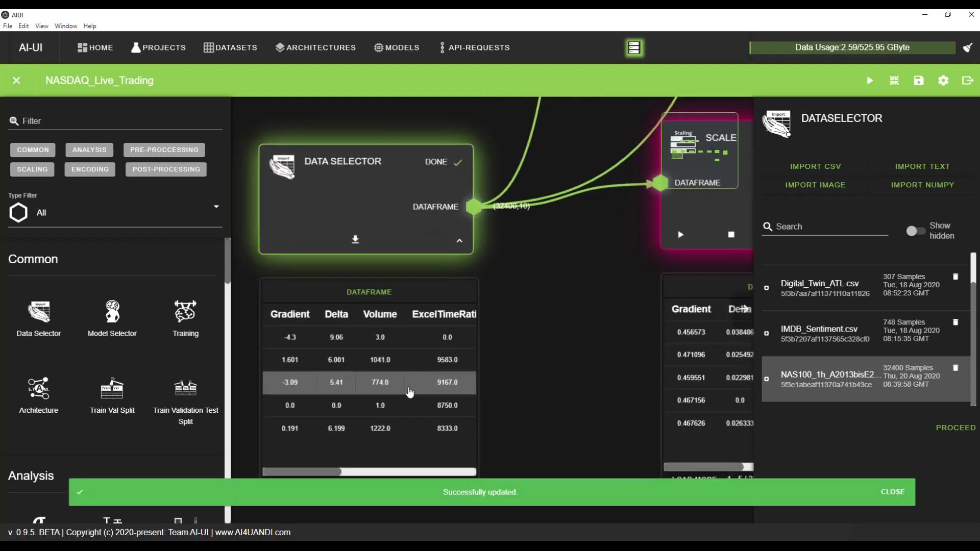
drag(329, 443, 464, 442)
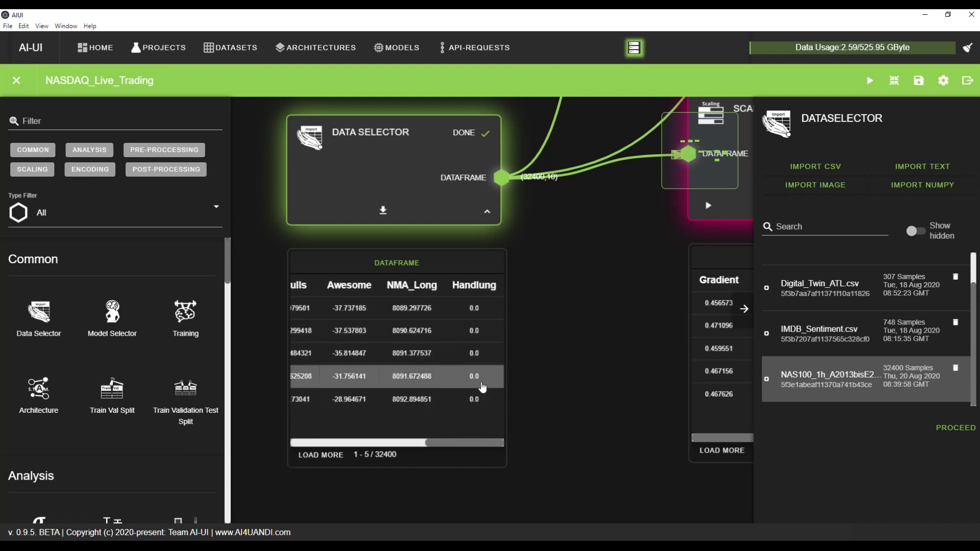
scroll(574, 326, down, 3)
Inspect the Handlung distribution in the Histograms node and open that node's settings.
drag(527, 394, 416, 400)
drag(594, 198, 457, 351)
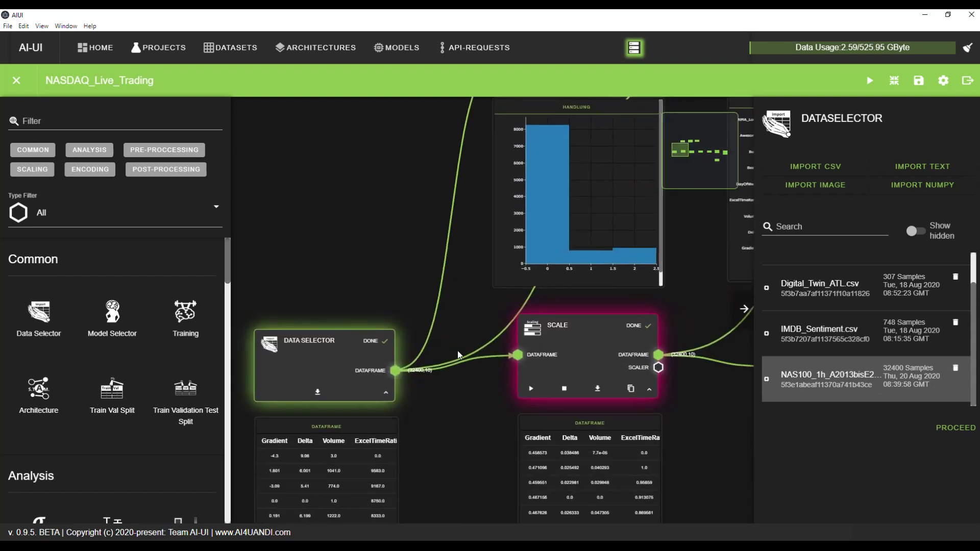
drag(460, 258, 395, 372)
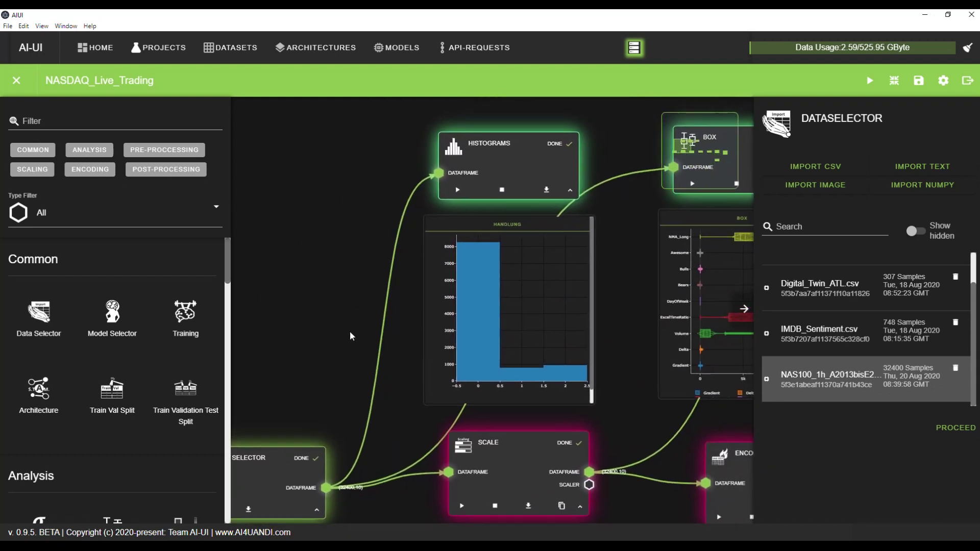
scroll(352, 319, up, 2)
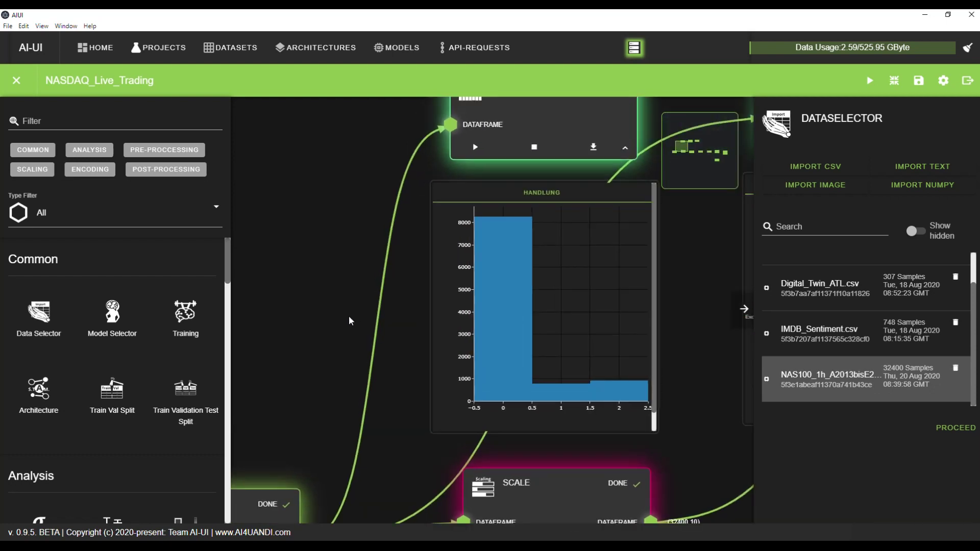
drag(348, 315, 263, 356)
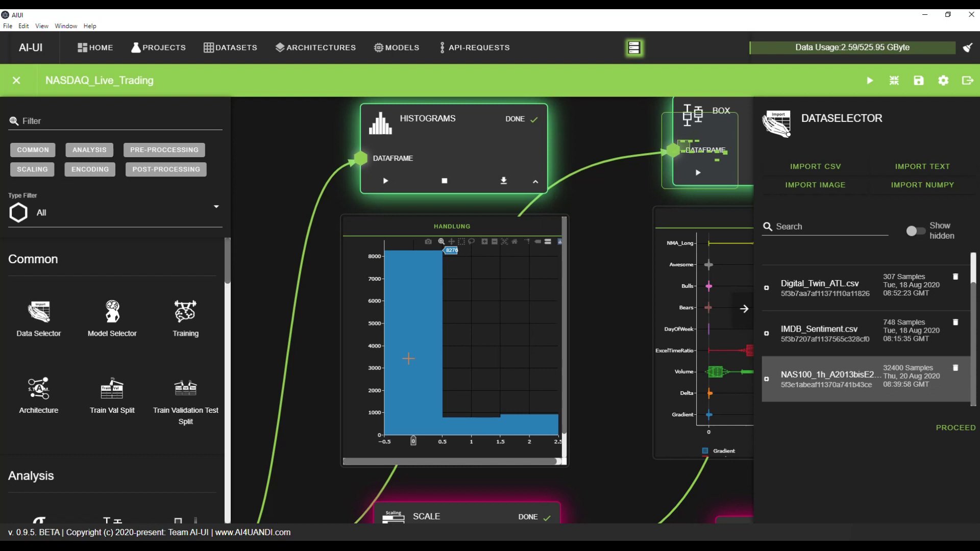
click(447, 147)
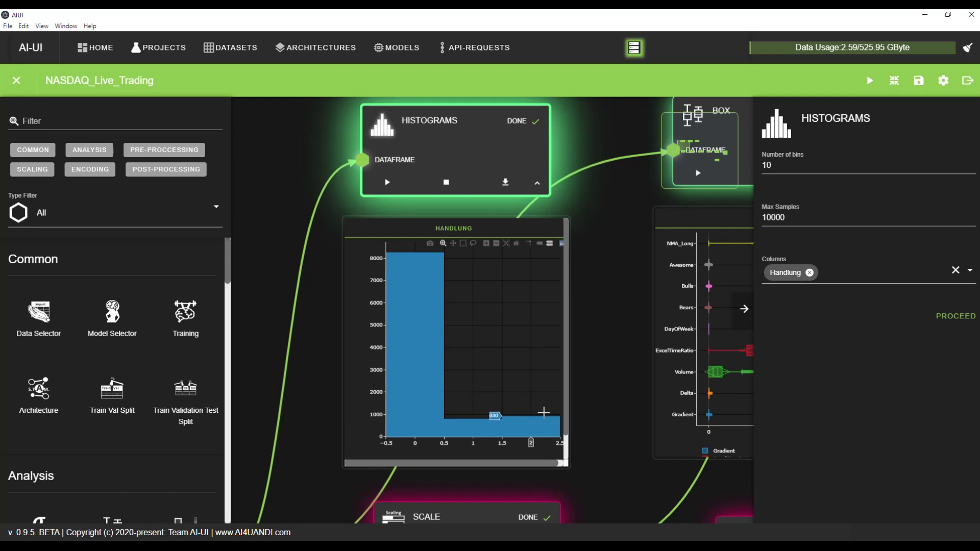
scroll(605, 343, down, 1)
drag(606, 343, 619, 289)
scroll(611, 207, down, 1)
scroll(611, 208, down, 1)
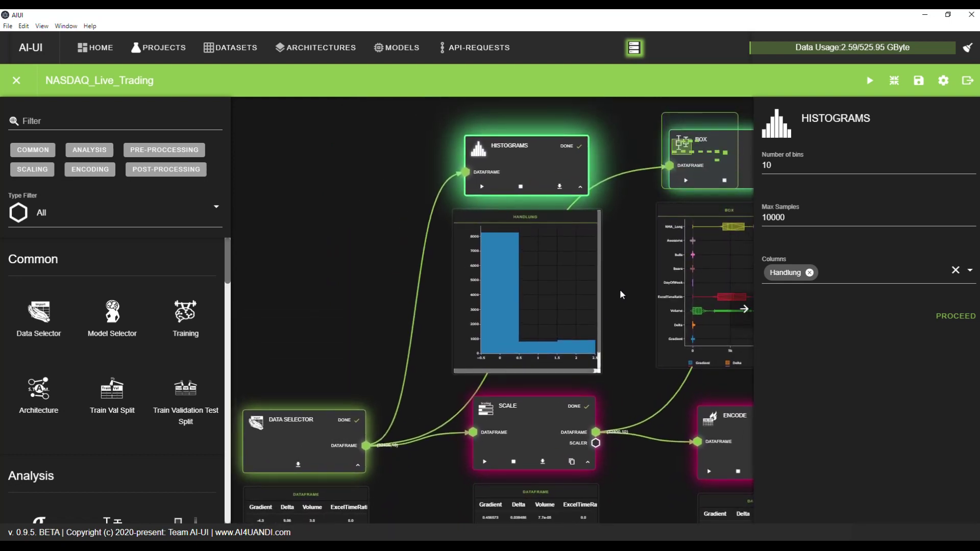
drag(619, 289, 616, 287)
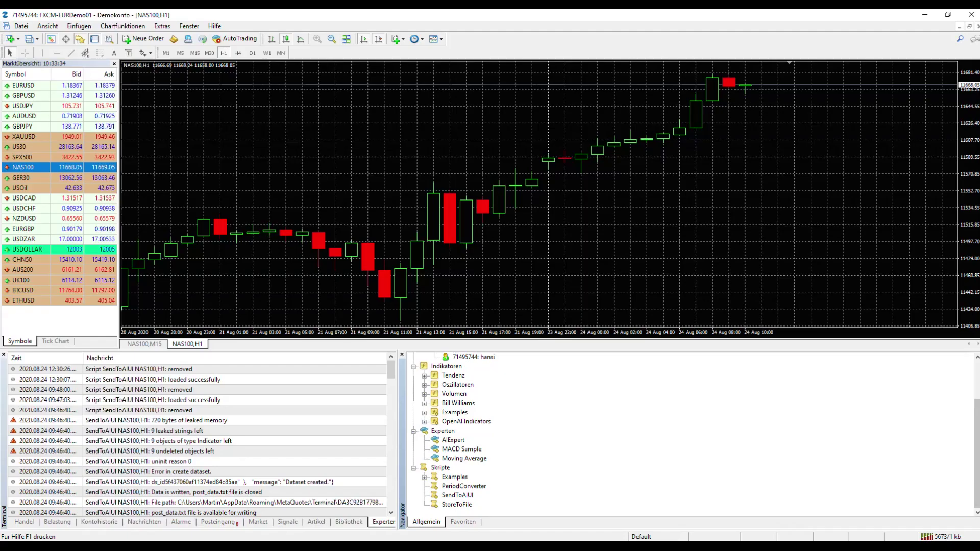
Switch to MetaTrader, select the SendToAIUI script, and return to the AI-UI project.
click(457, 496)
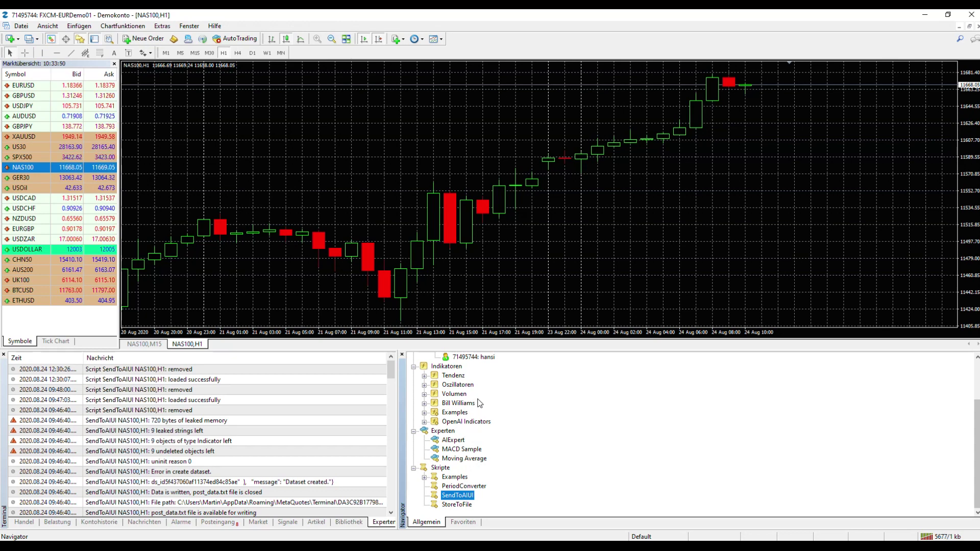
key(alt+Tab)
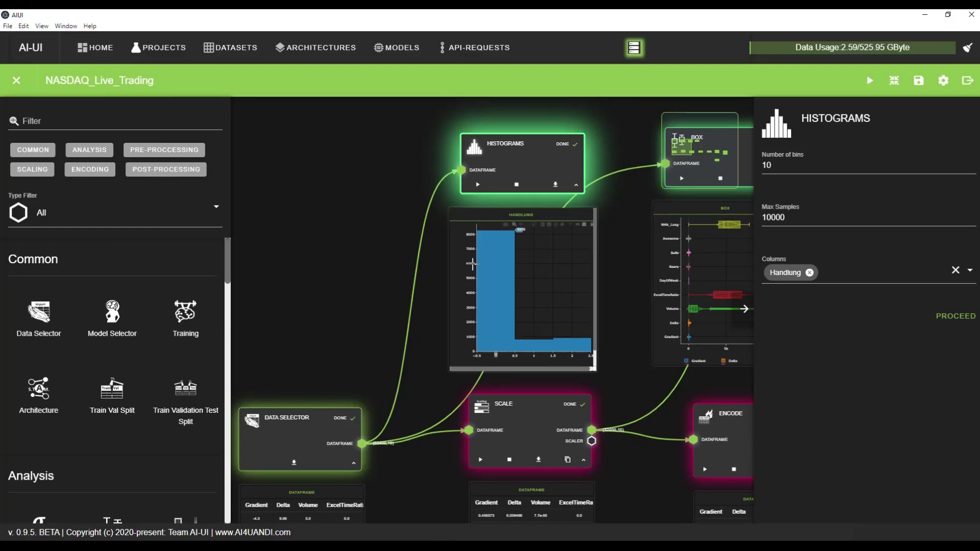
Examine the Box plots of the feature columns before and after scaling to compare their value ranges.
drag(538, 161, 539, 154)
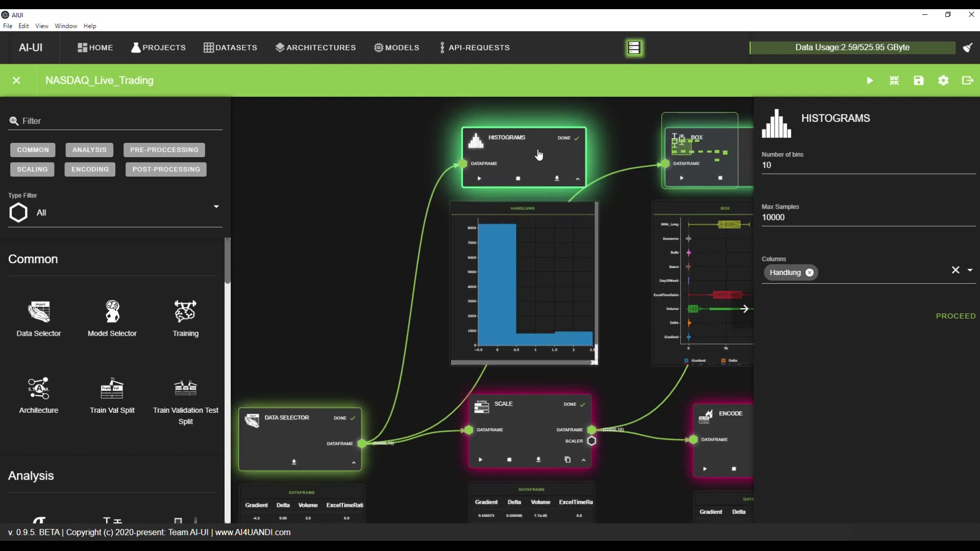
scroll(430, 203, down, 3)
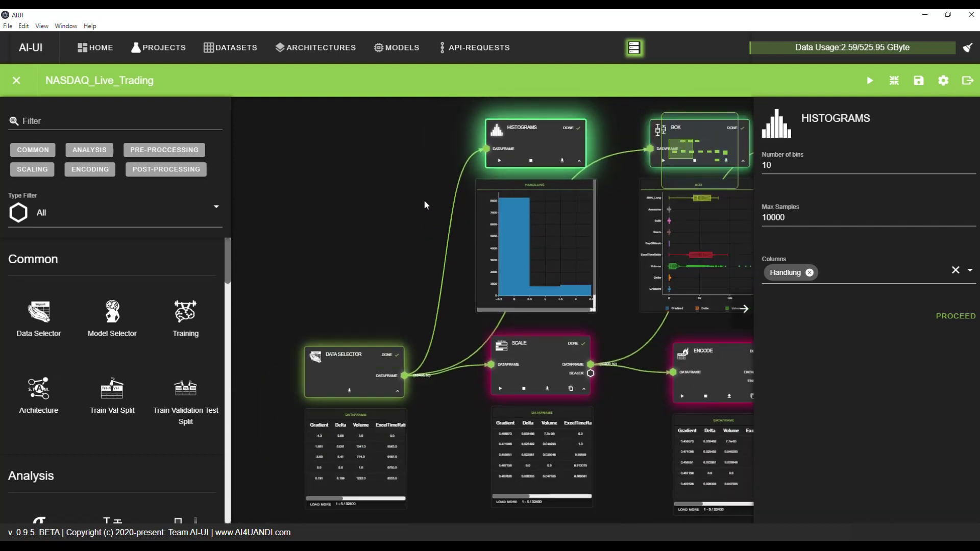
drag(423, 206, 350, 202)
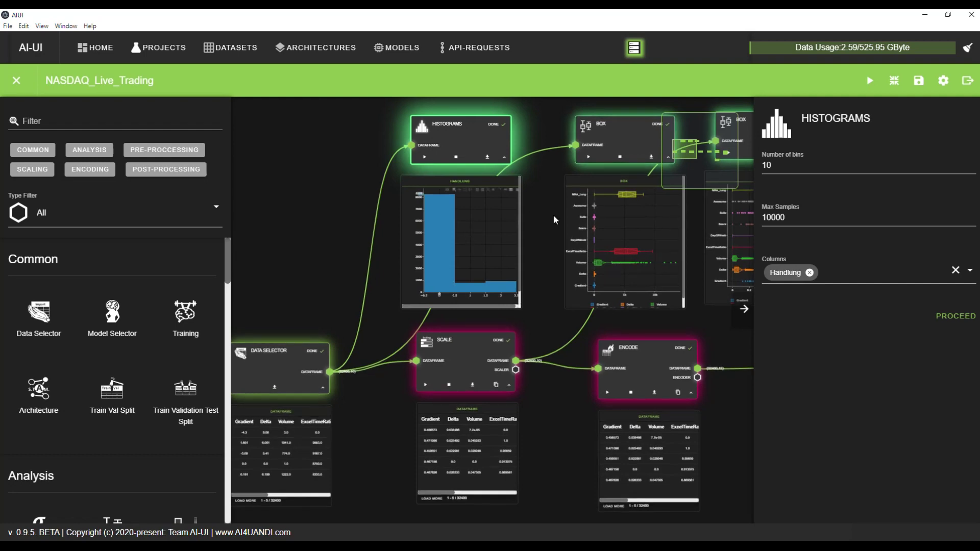
drag(360, 281, 280, 245)
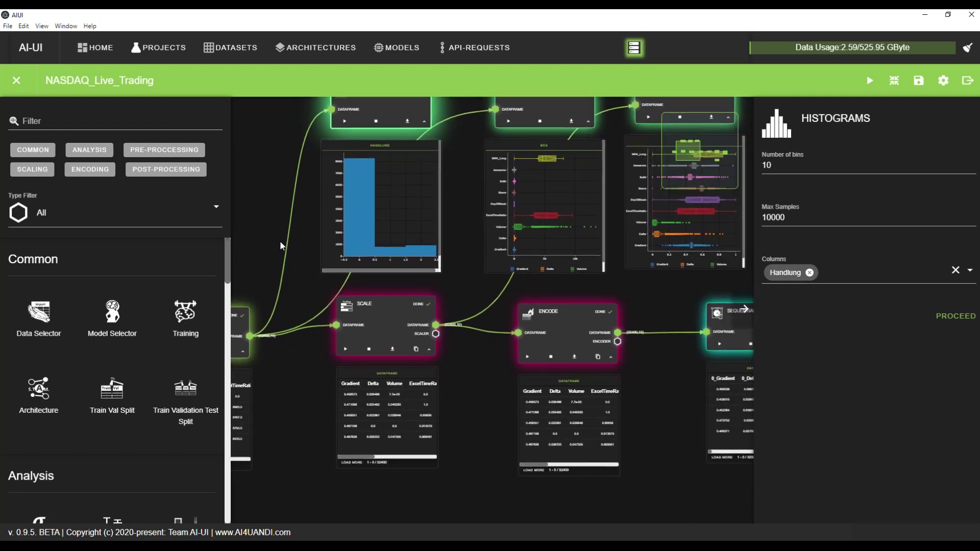
scroll(279, 240, up, 2)
scroll(391, 164, up, 2)
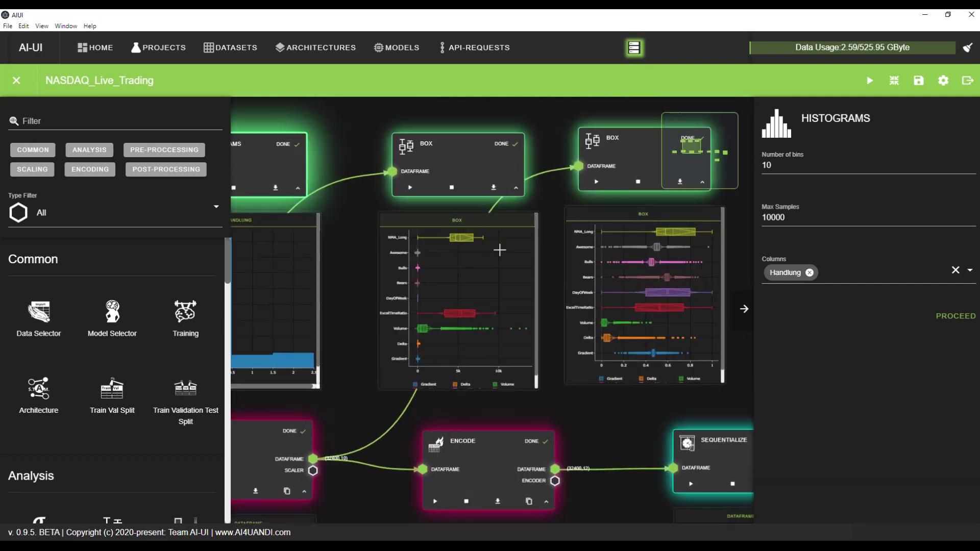
scroll(564, 234, up, 4)
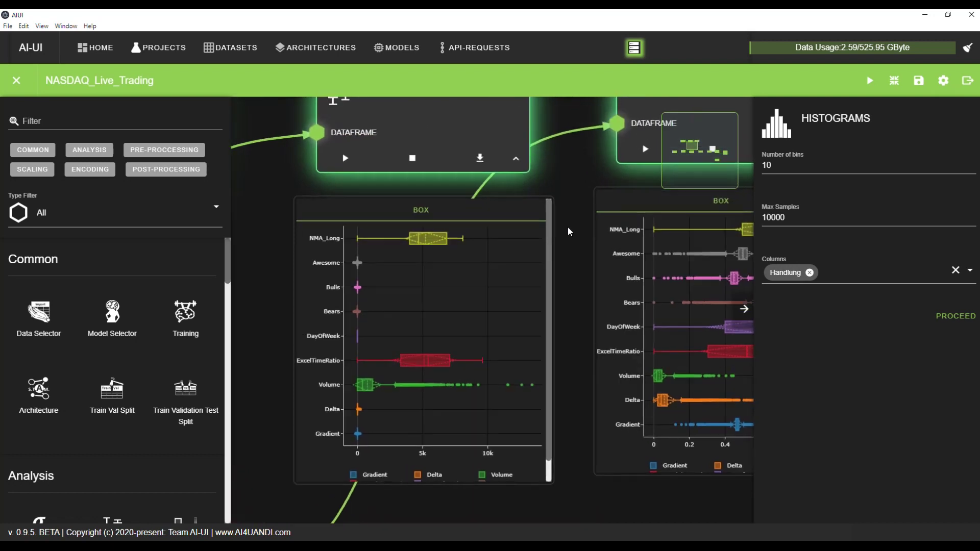
drag(571, 225, 571, 237)
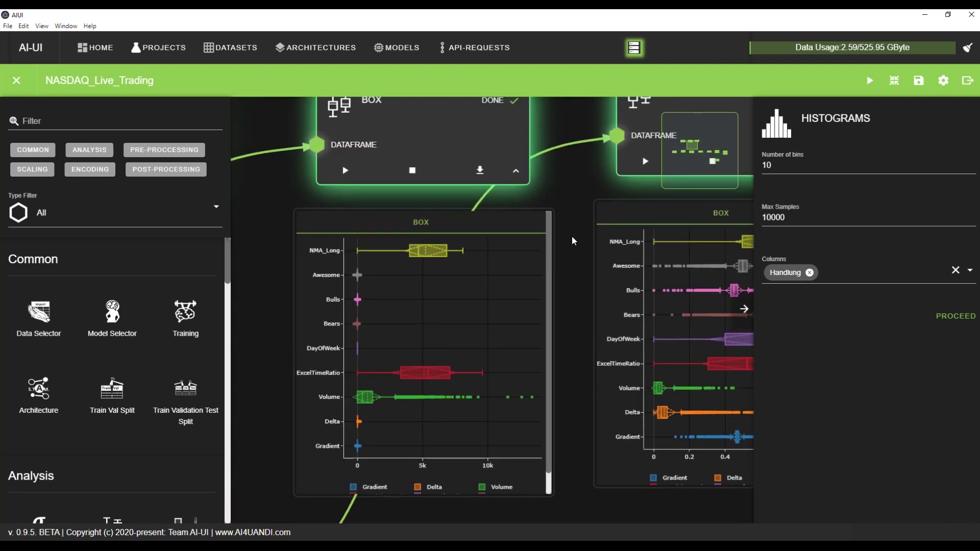
Inspect the Bears and Awesome value distributions in the Box plot of the unscaled data.
mouse_move(372, 343)
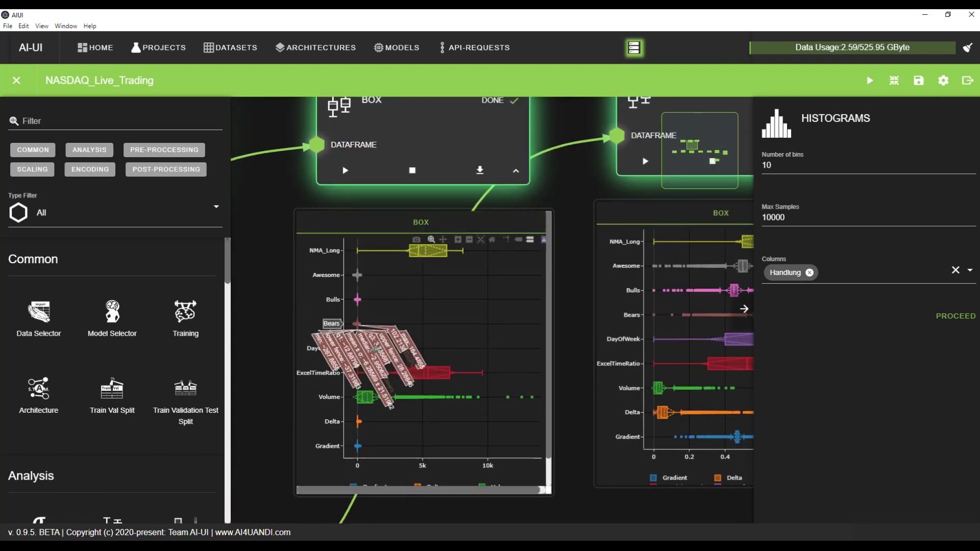
mouse_move(462, 374)
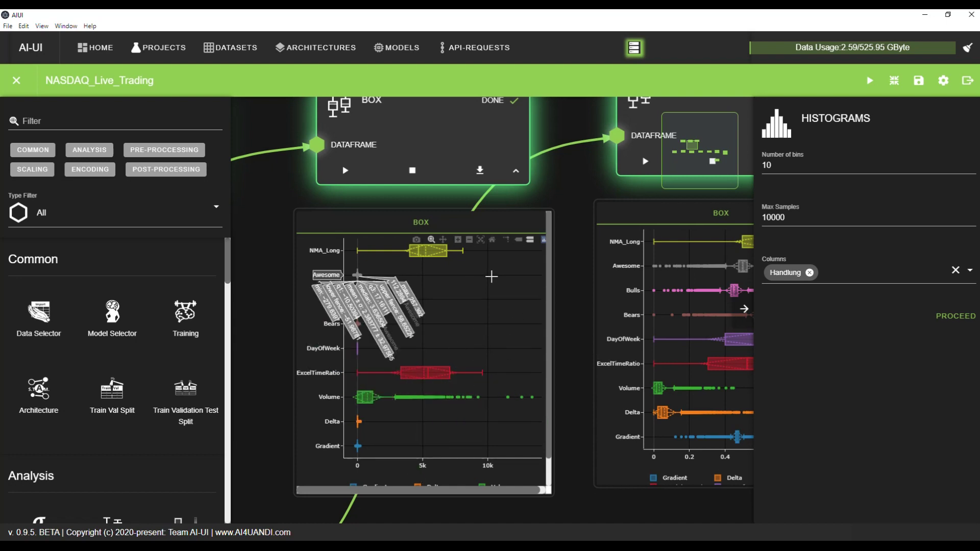
scroll(567, 185, down, 3)
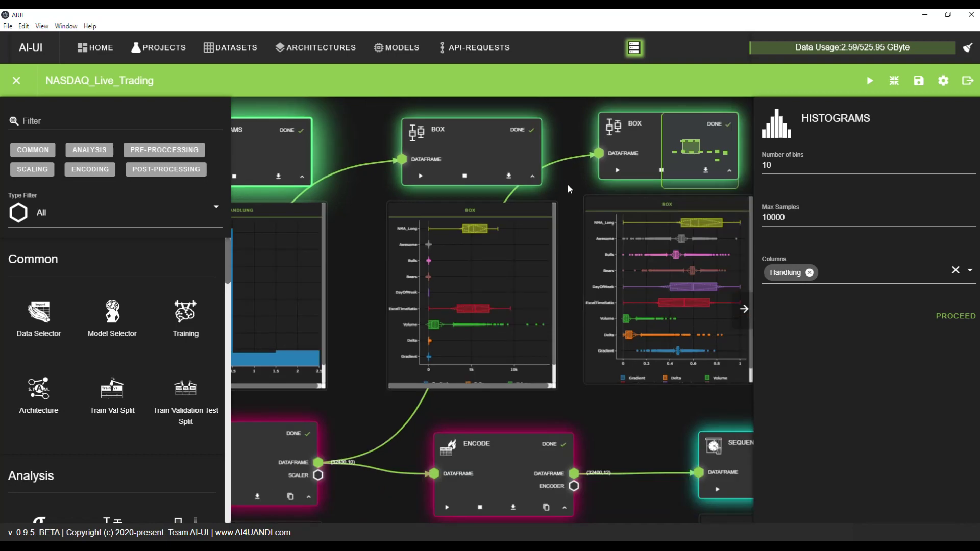
drag(567, 185, 580, 168)
scroll(580, 168, down, 3)
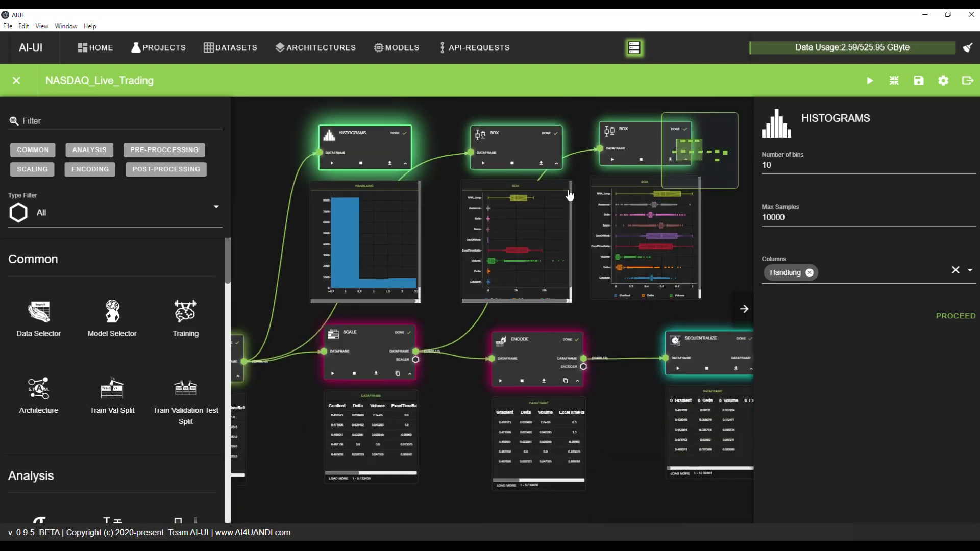
Open the Scale node's settings to review its scaling method, feature range and selected columns.
drag(396, 347, 394, 358)
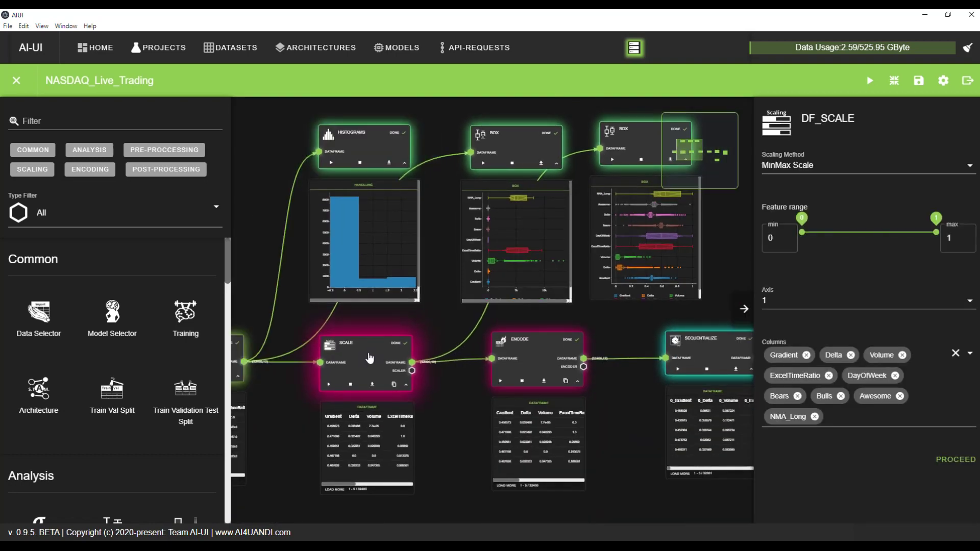
drag(435, 317, 445, 317)
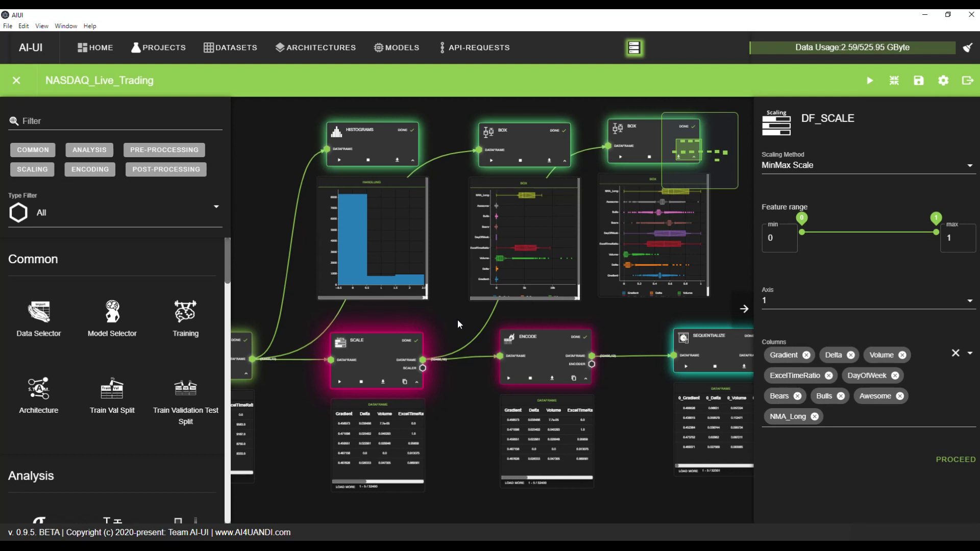
drag(588, 305, 556, 306)
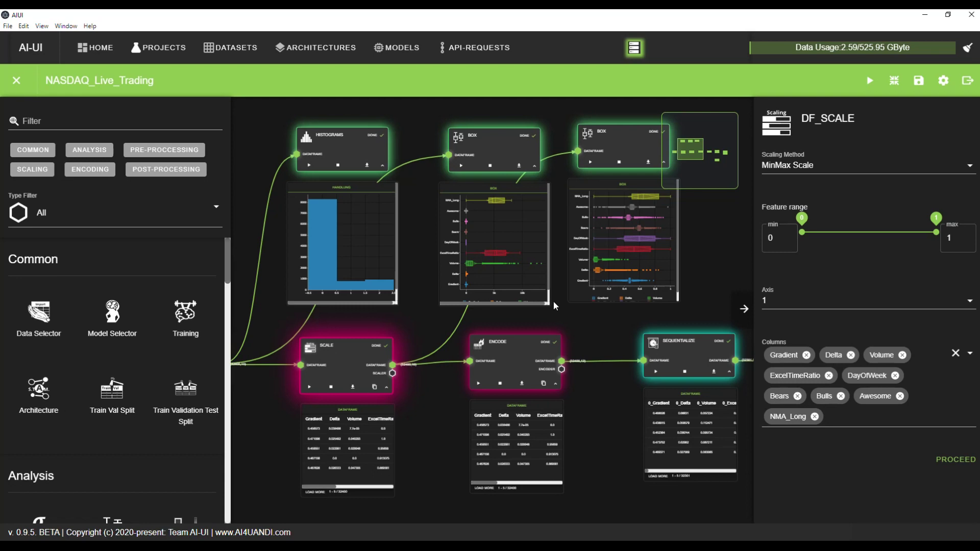
drag(559, 272, 564, 279)
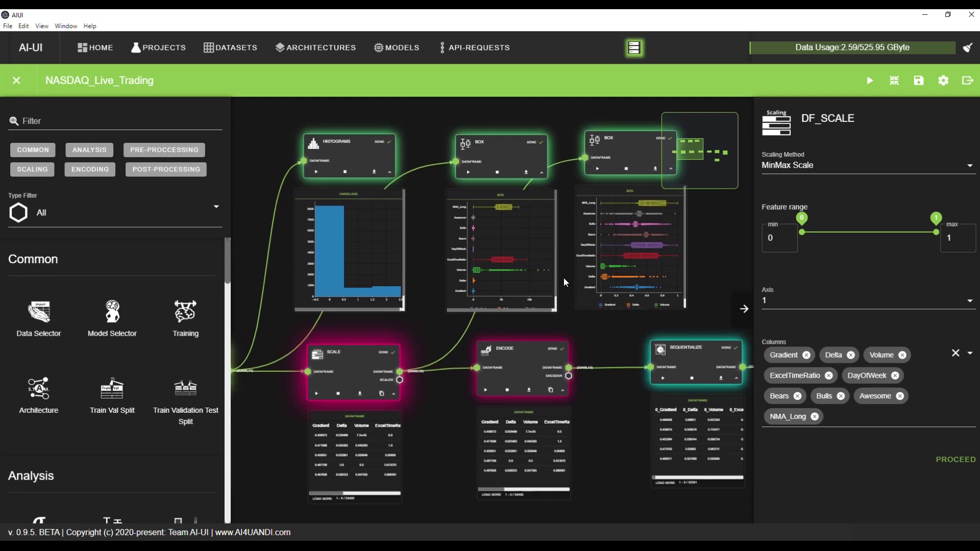
Inspect NMA_Long in the unscaled Box plot and compare the feature ranges with the scaled Box plot.
scroll(561, 280, up, 5)
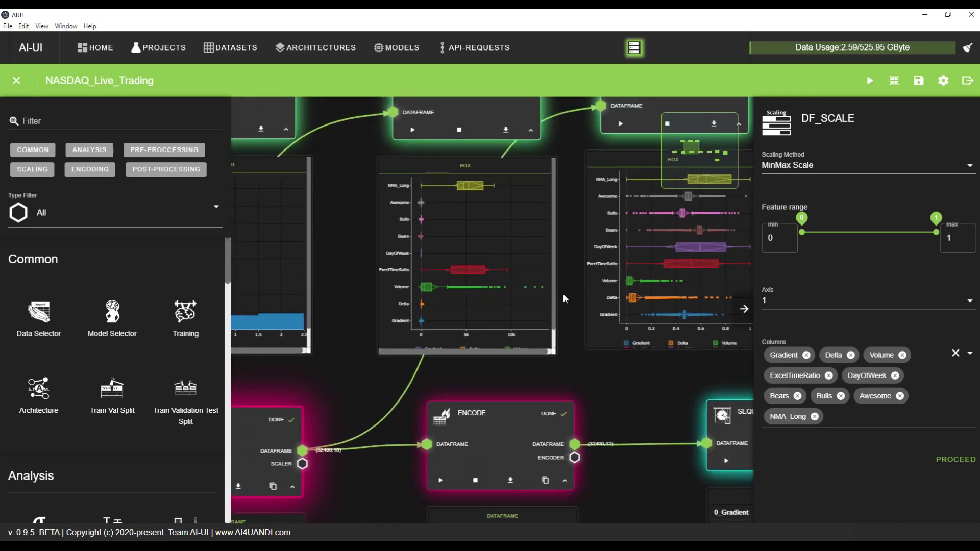
scroll(493, 252, up, 3)
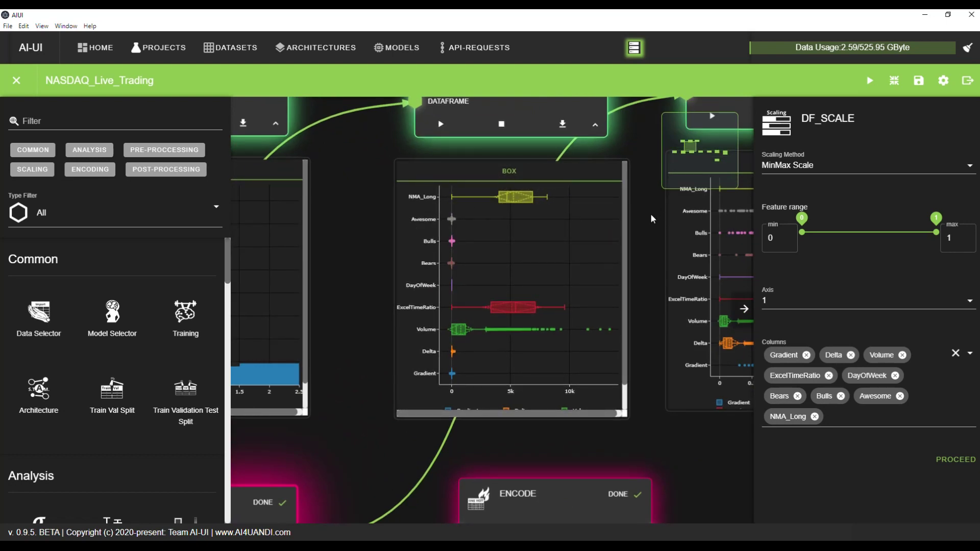
mouse_move(466, 190)
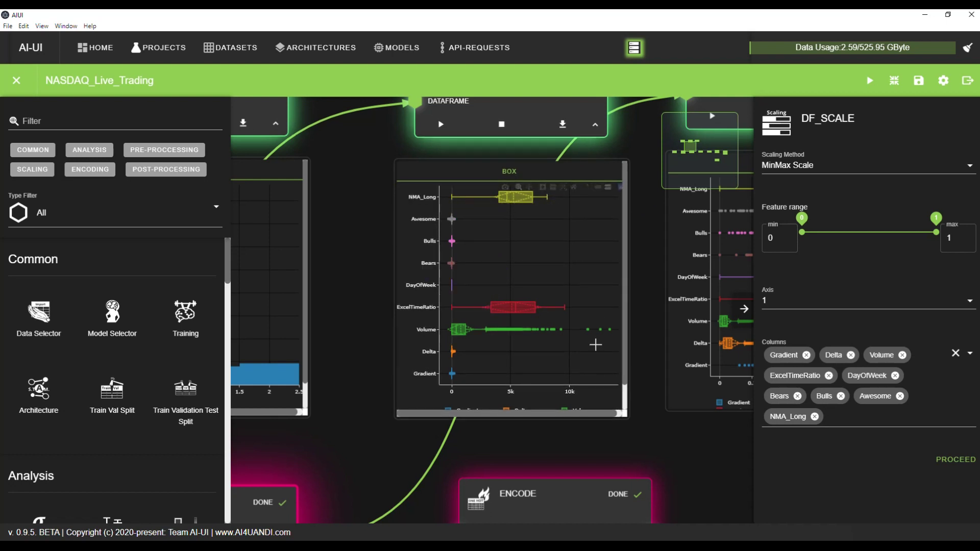
mouse_move(540, 200)
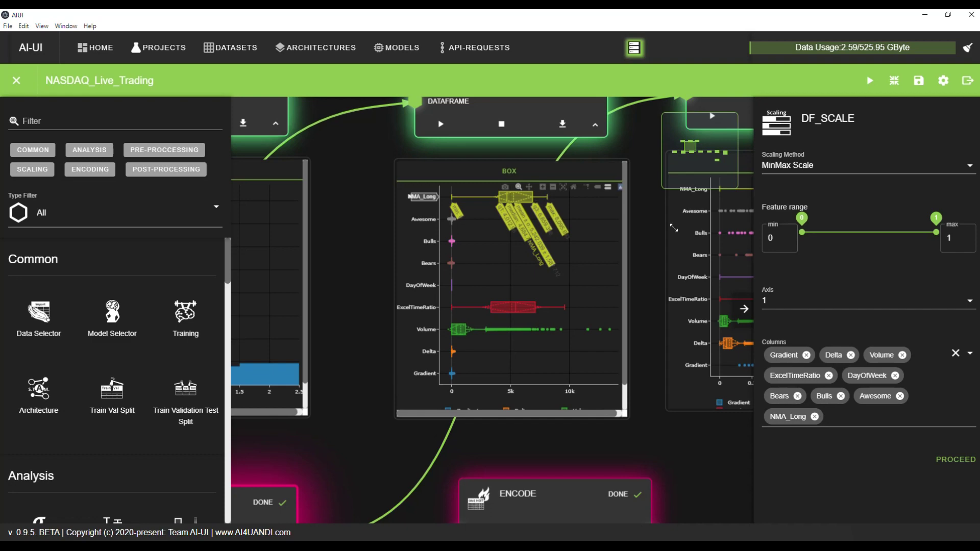
scroll(641, 229, down, 4)
drag(617, 252, 598, 255)
scroll(557, 231, down, 2)
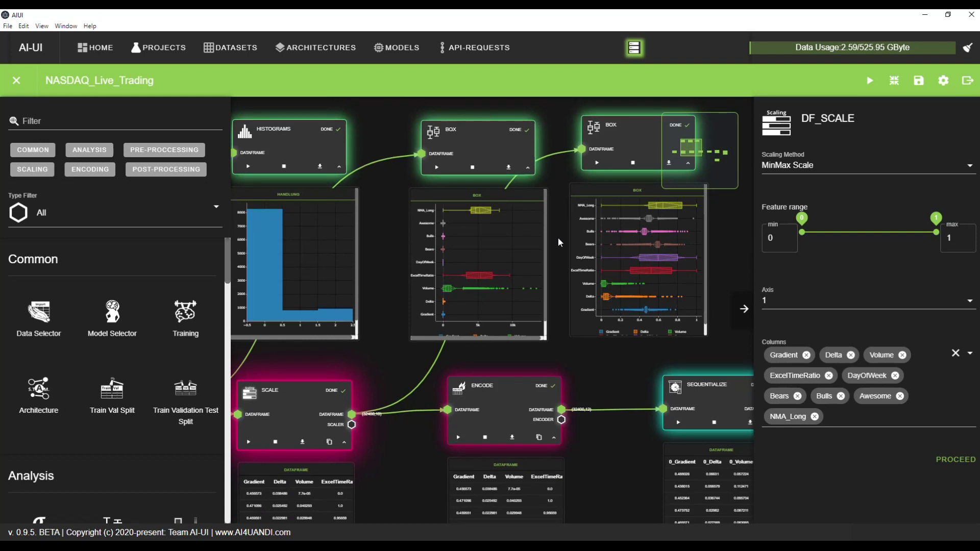
drag(559, 265, 553, 229)
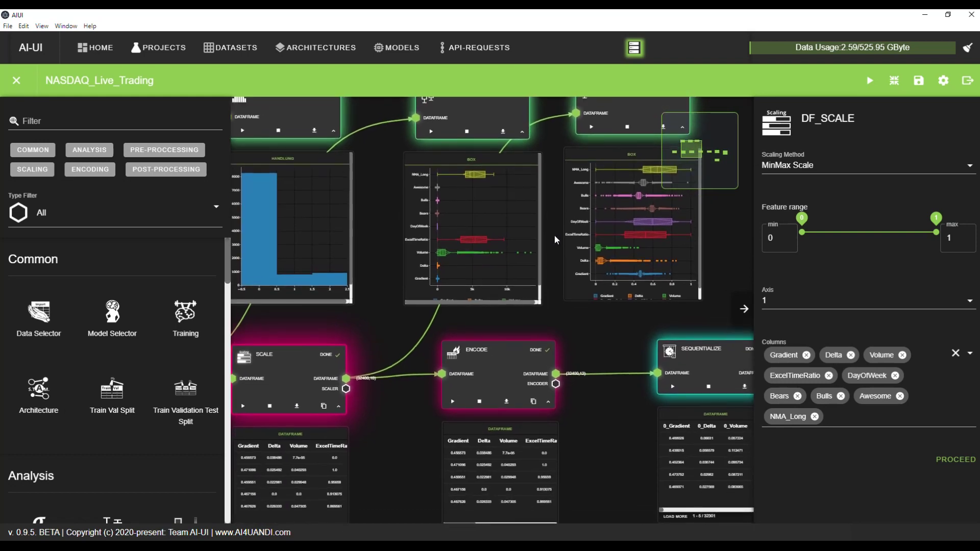
scroll(469, 209, up, 3)
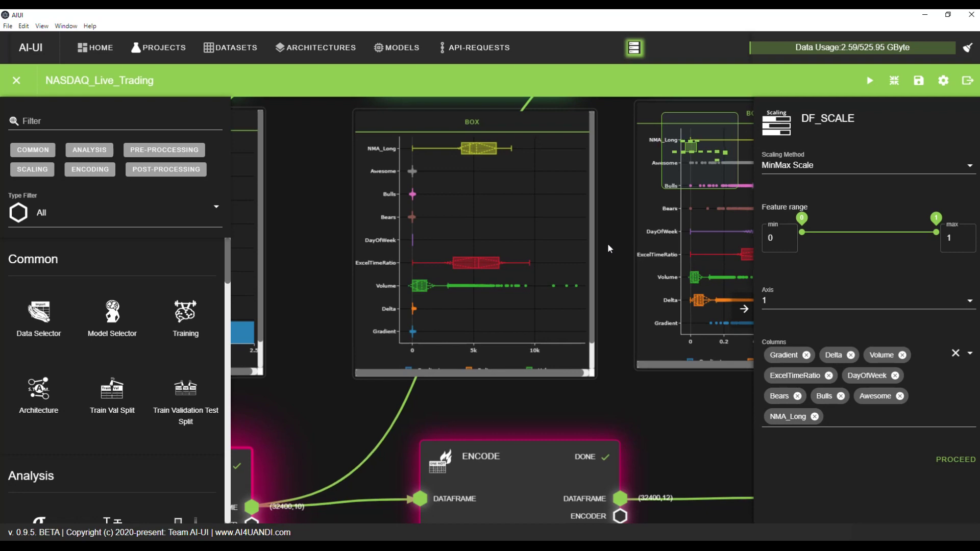
scroll(561, 258, down, 3)
scroll(559, 256, down, 3)
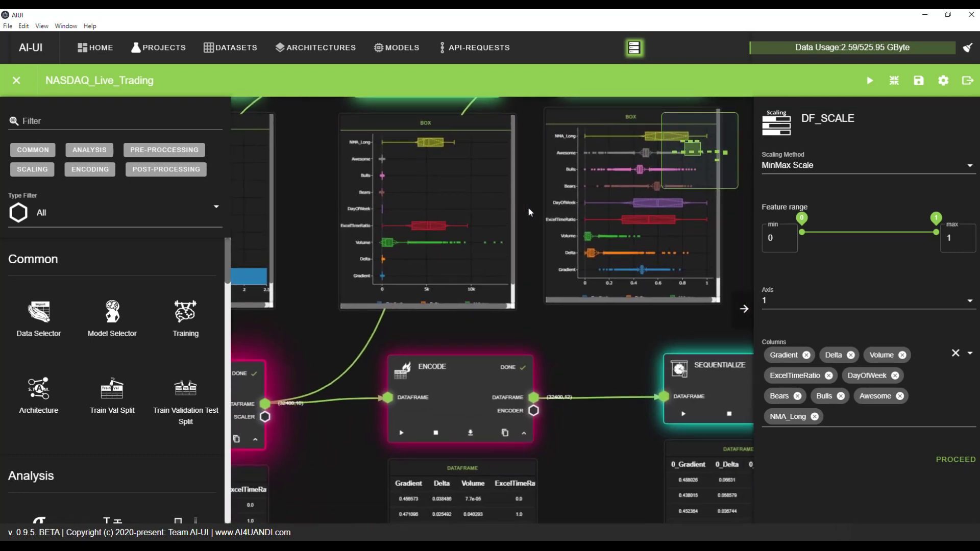
drag(525, 212, 511, 232)
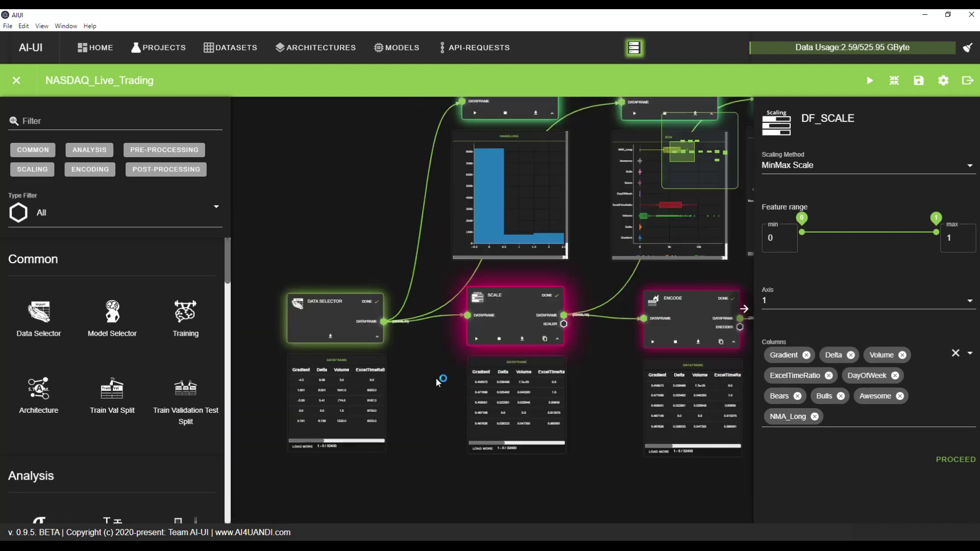
Add a second Scale node below the existing pipeline and connect the Data Selector's dataframe output to it.
scroll(141, 450, down, 5)
scroll(140, 451, down, 5)
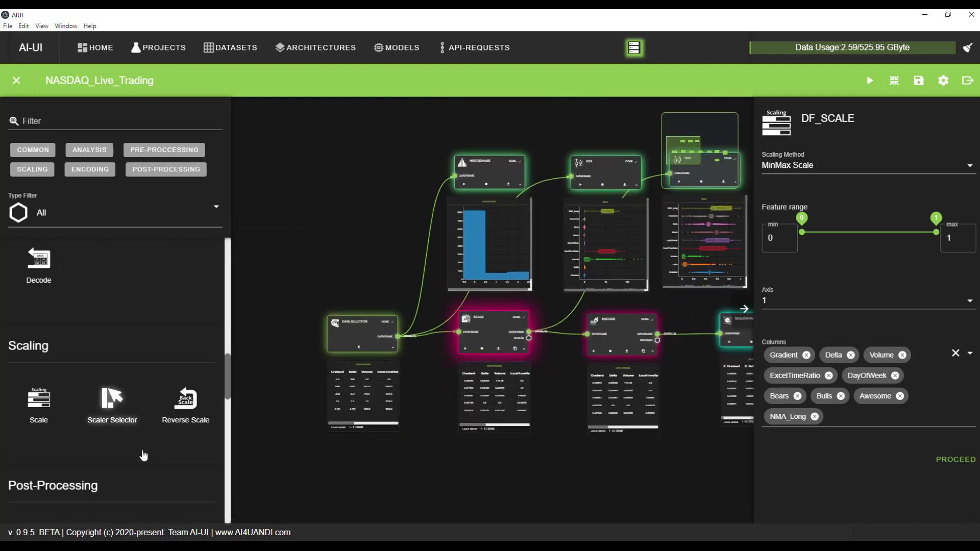
scroll(136, 458, up, 2)
scroll(77, 438, down, 3)
drag(39, 349, 505, 464)
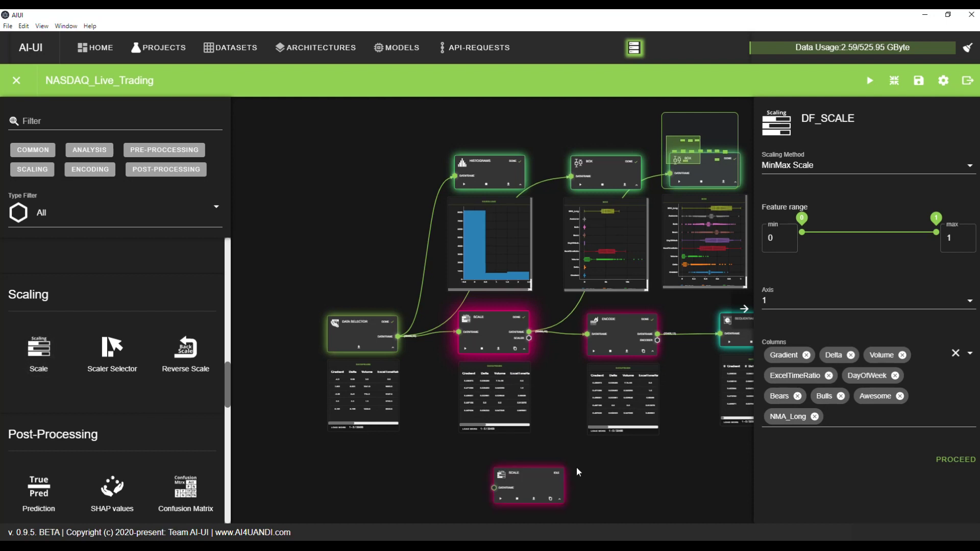
drag(505, 432, 481, 418)
drag(392, 296, 465, 438)
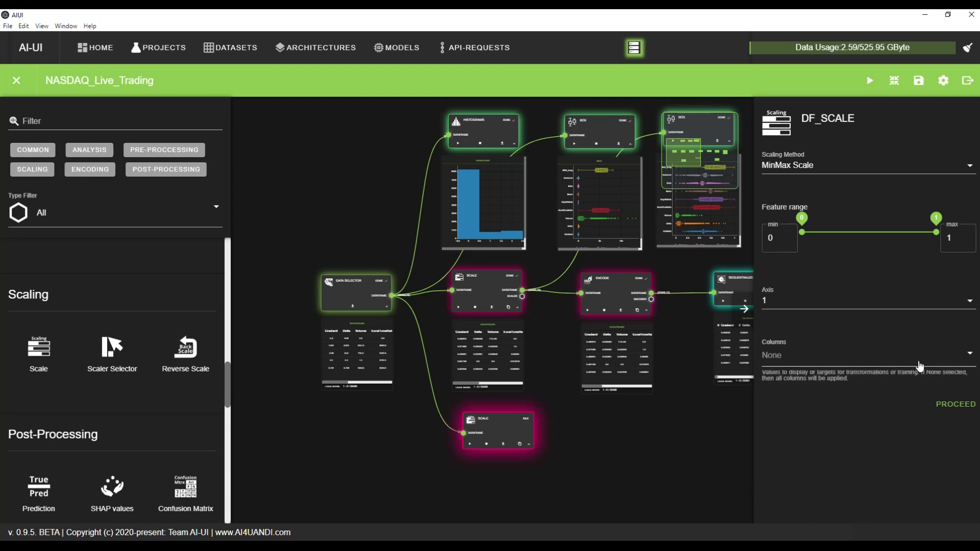
Select all columns except Handlung for the new Scale node, and delete that node from the canvas.
click(890, 357)
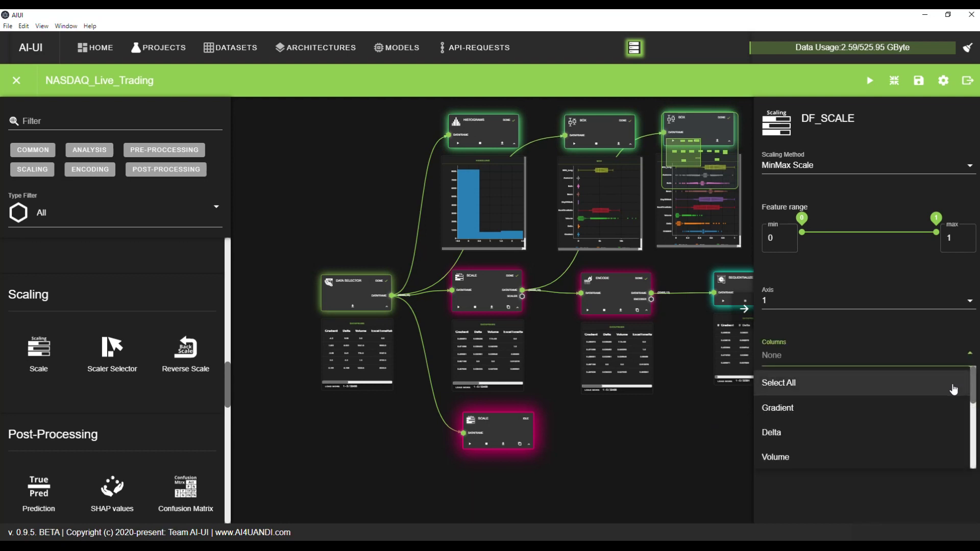
click(834, 395)
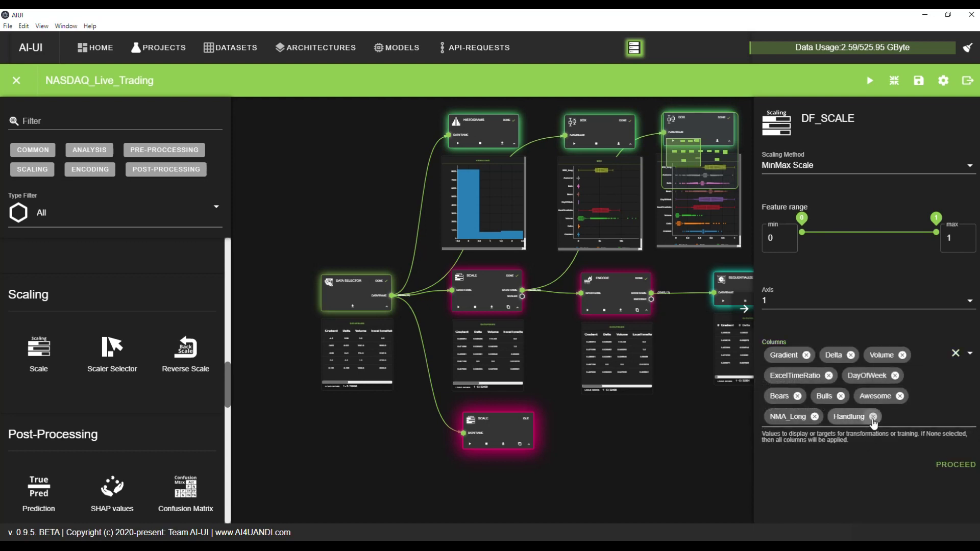
click(873, 417)
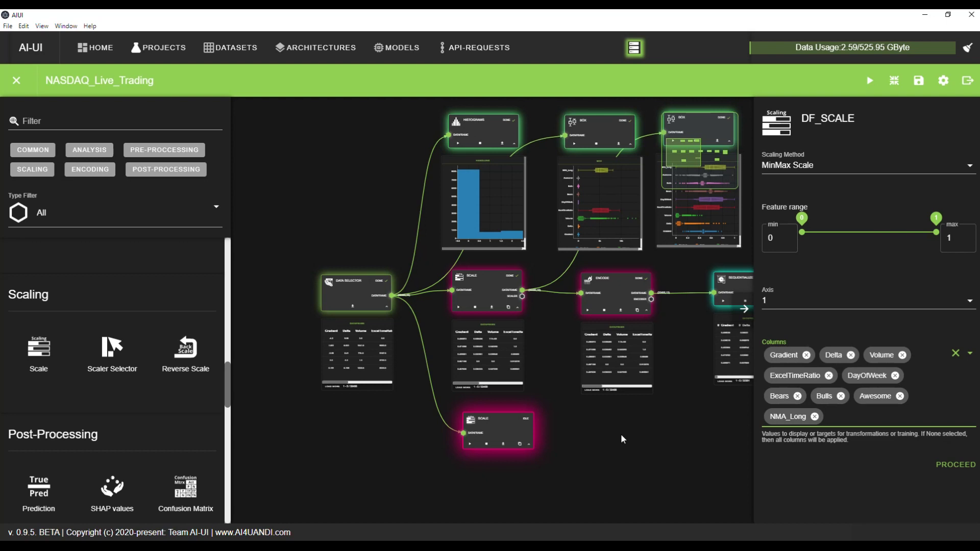
right_click(493, 427)
click(485, 426)
Examine the Box plot of the scaled data to check the value range of each feature.
scroll(526, 383, up, 5)
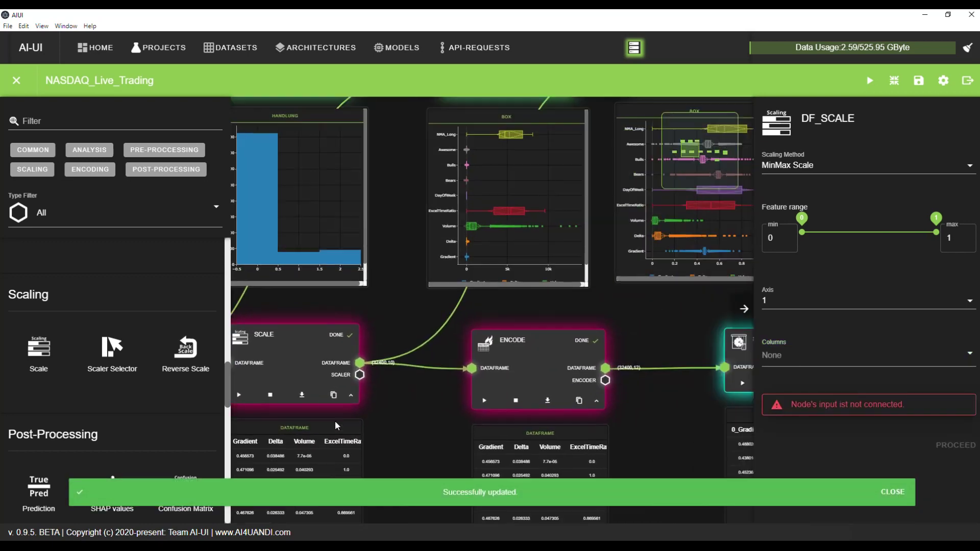
scroll(536, 354, up, 4)
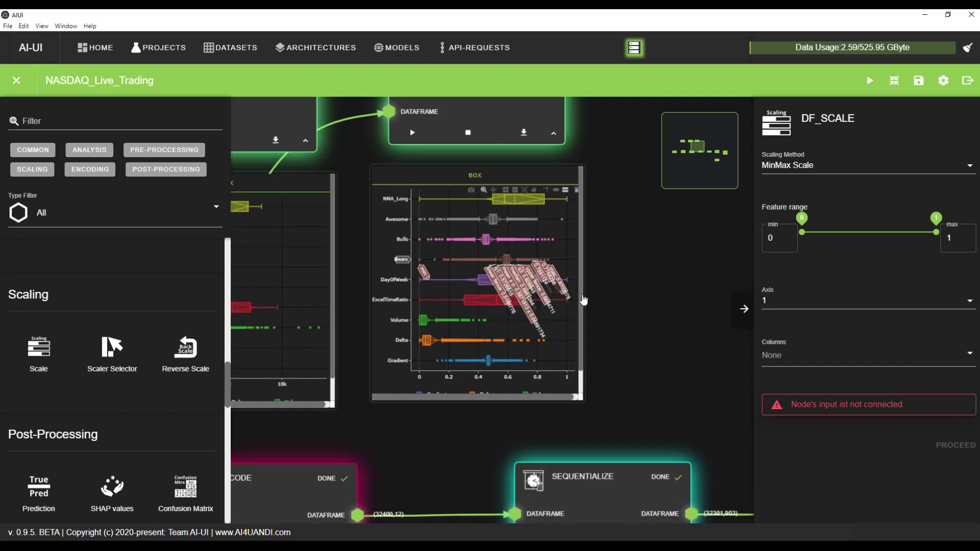
scroll(583, 312, down, 1)
scroll(585, 276, up, 1)
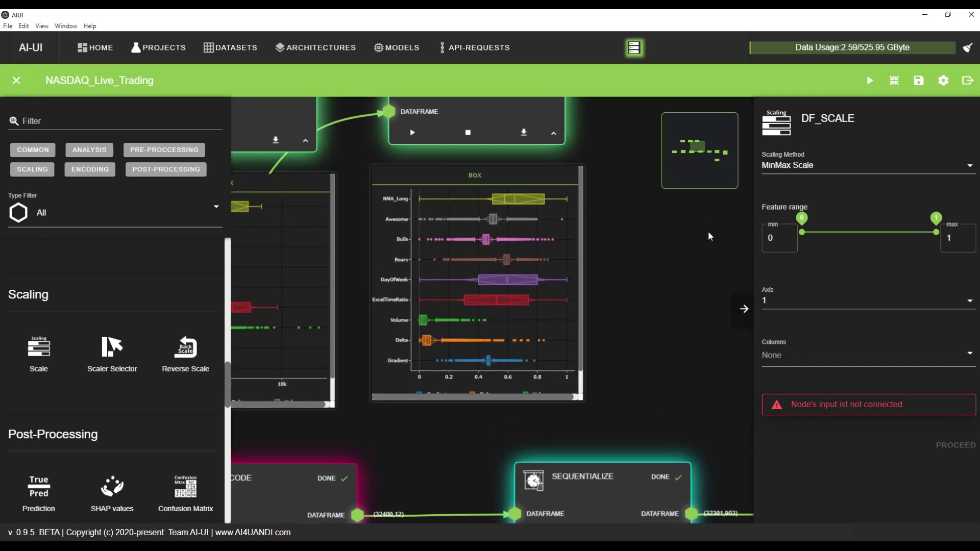
scroll(690, 320, down, 3)
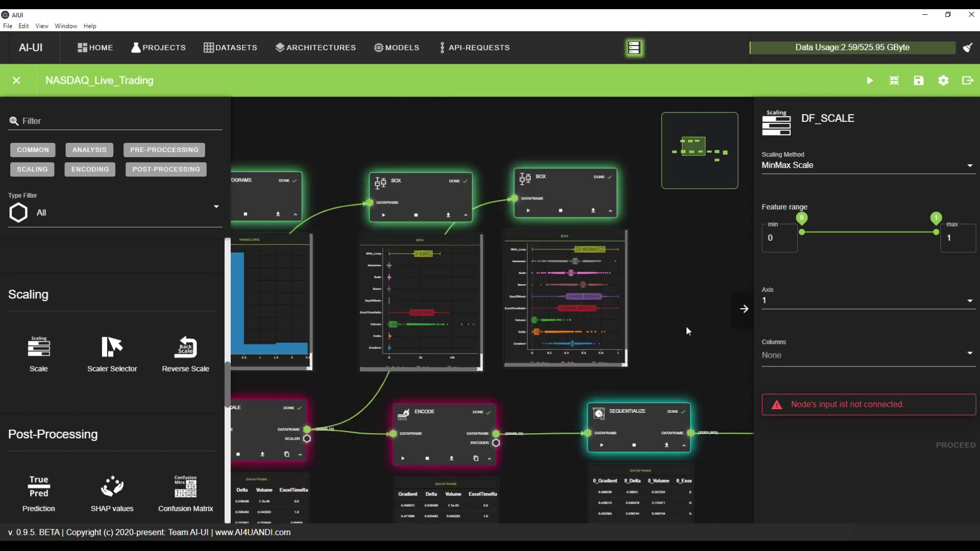
Open the Encode node's settings and compare its one-hot Handlung columns with the Handlung column in the Scale node's dataframe.
scroll(639, 304, up, 2)
scroll(595, 409, up, 1)
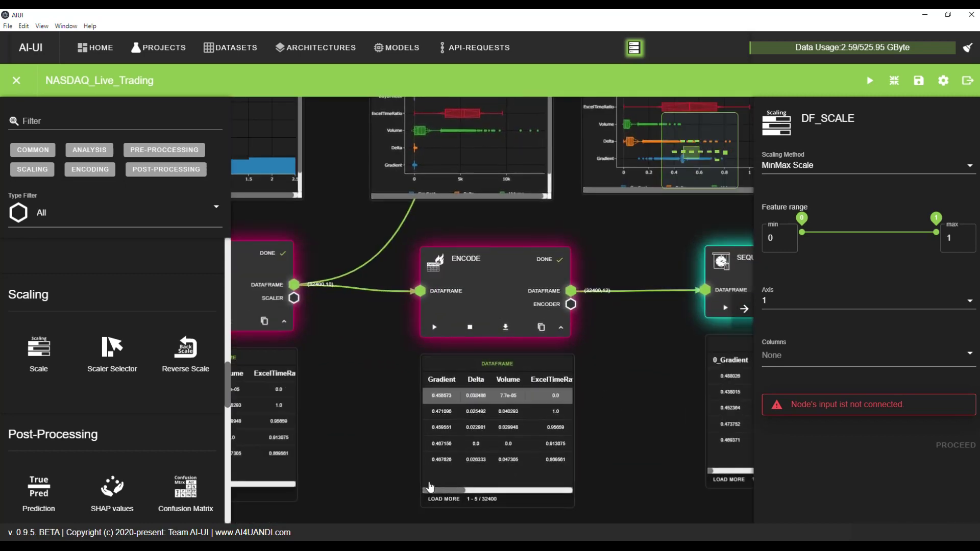
drag(443, 491, 561, 491)
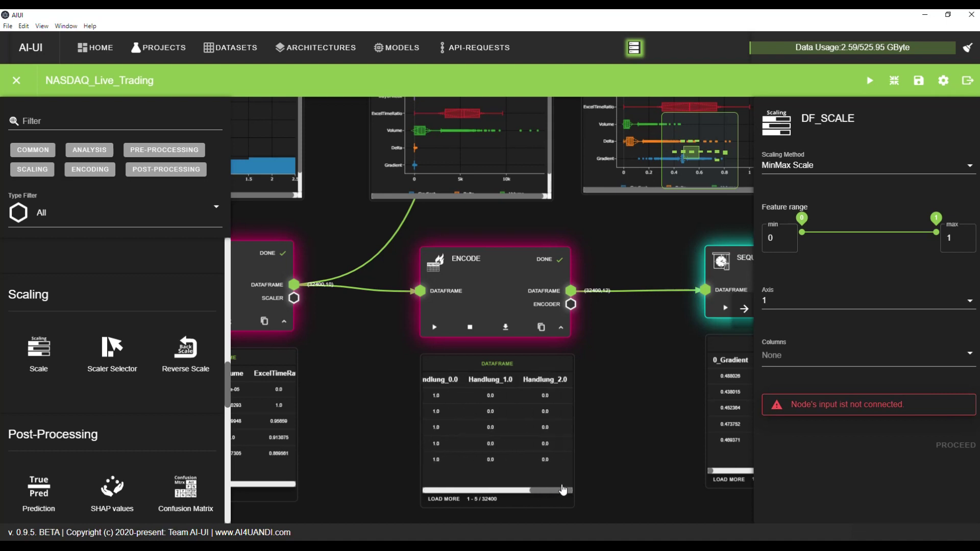
click(513, 274)
drag(542, 496, 544, 498)
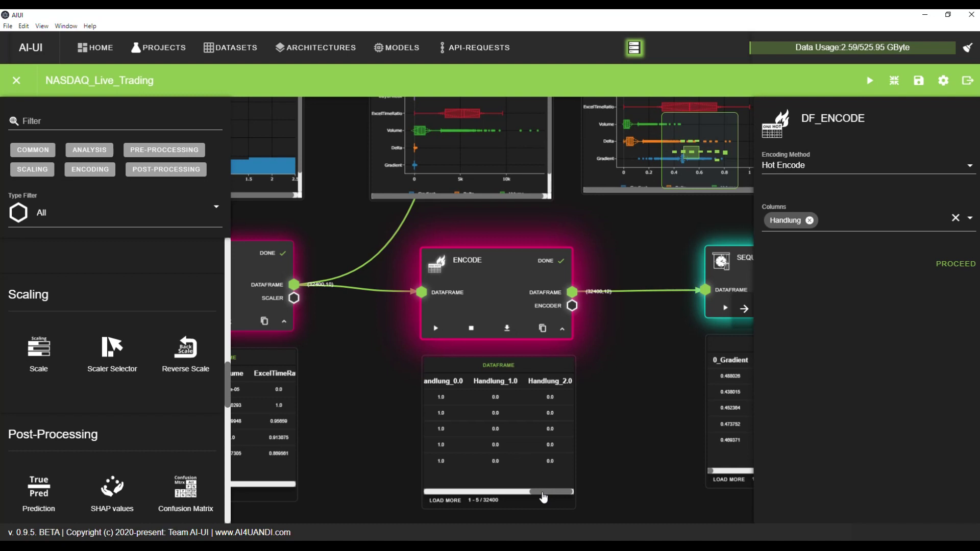
scroll(397, 403, left, 3)
drag(299, 492, 391, 491)
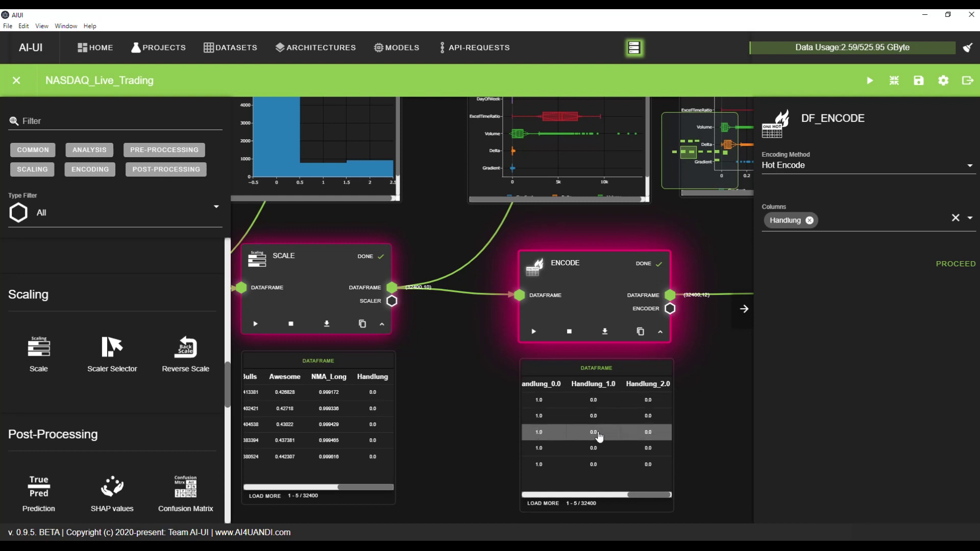
Find the Sequentialize node after the Encode node and open its settings.
scroll(720, 406, down, 1)
drag(720, 407, 618, 341)
scroll(618, 341, down, 2)
drag(463, 294, 478, 300)
drag(556, 283, 498, 298)
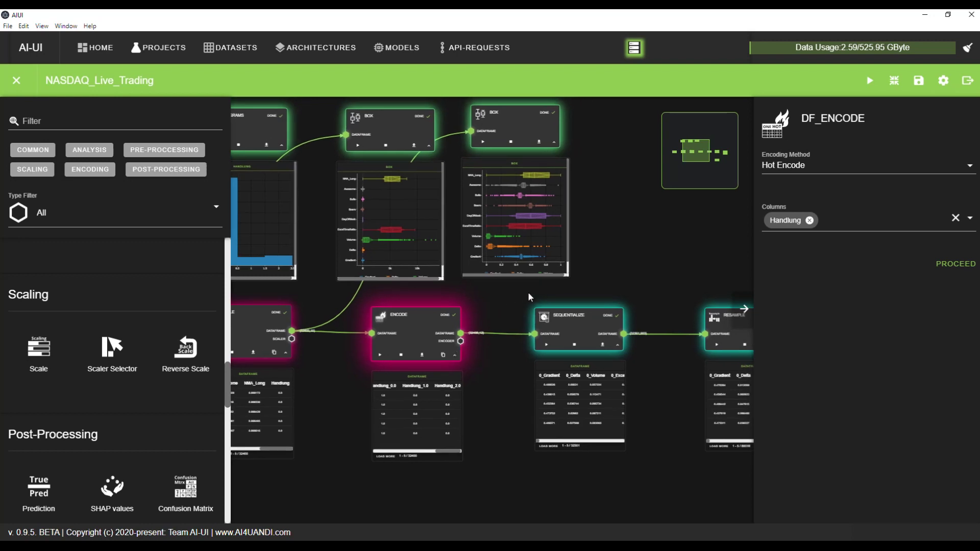
drag(606, 266, 576, 243)
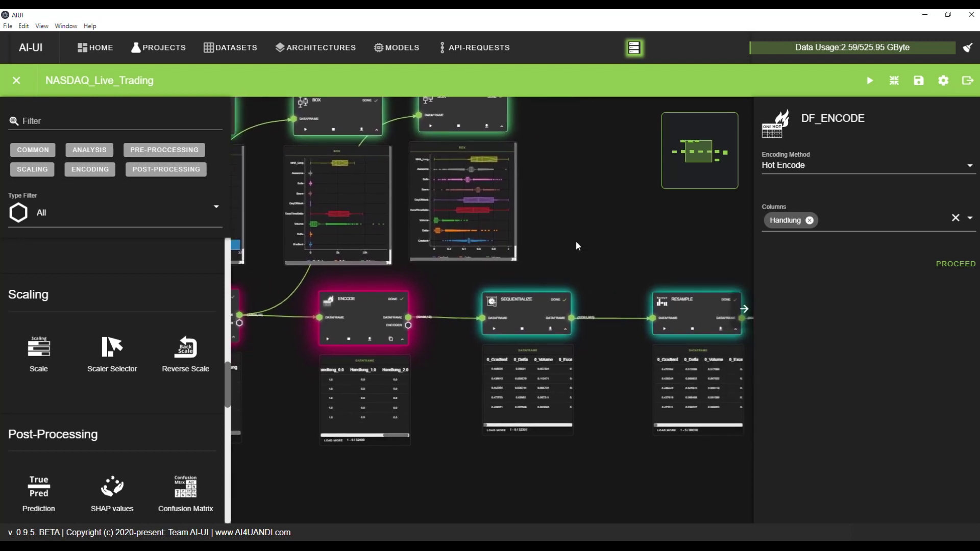
scroll(602, 260, down, 3)
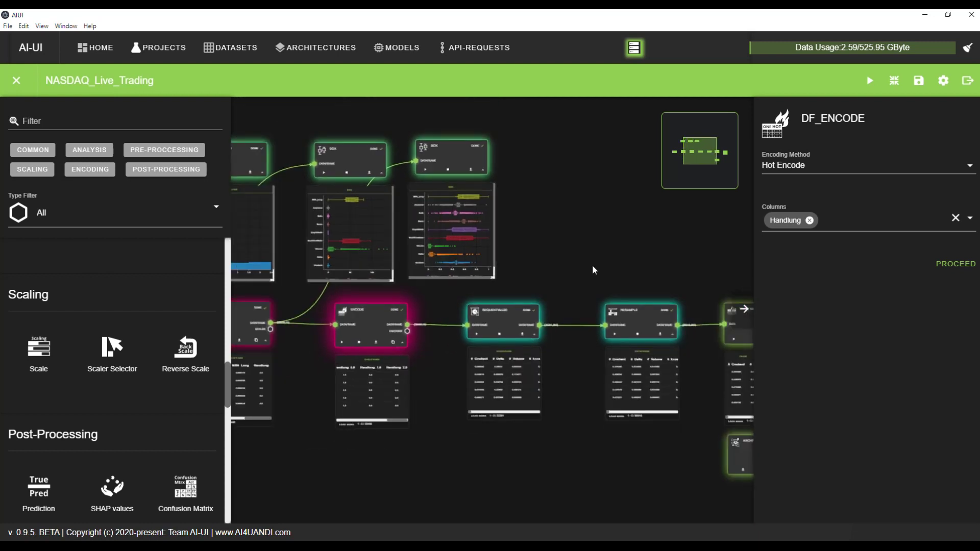
scroll(534, 339, up, 2)
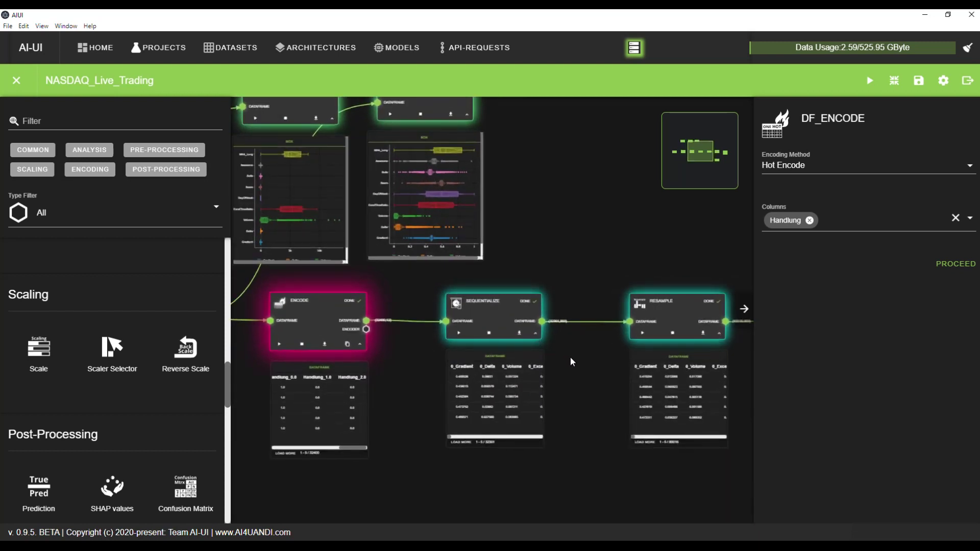
scroll(571, 356, up, 1)
click(454, 308)
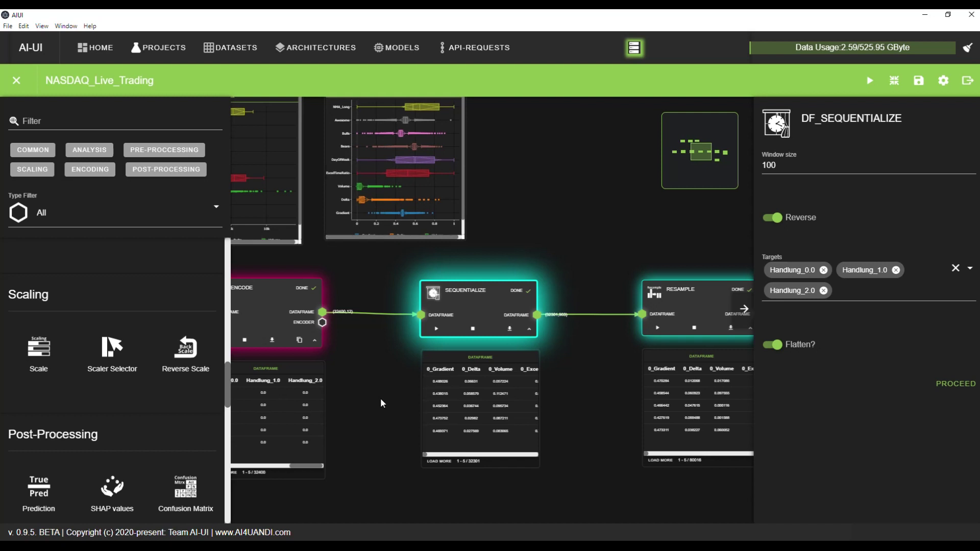
Show the first columns of the Encode node's dataframe, starting with Gradient.
drag(381, 404, 510, 363)
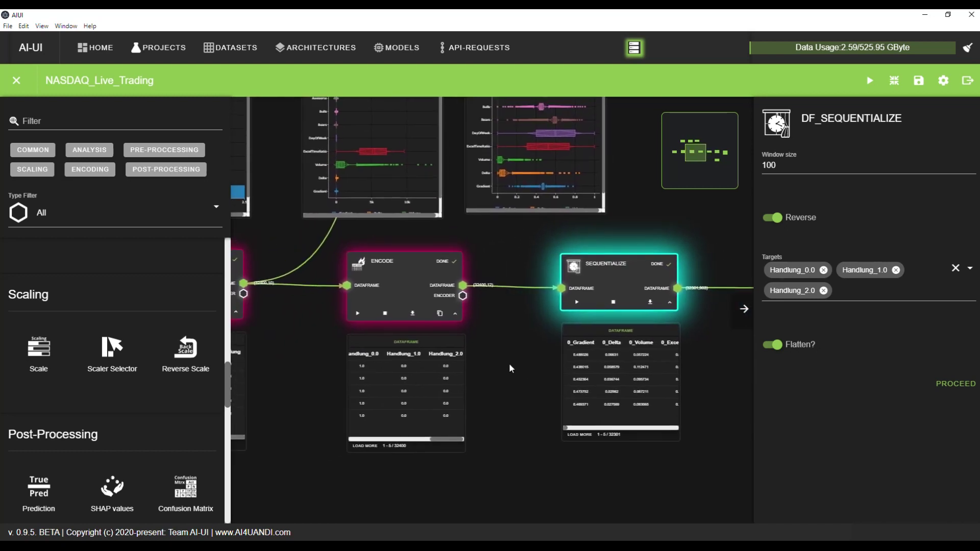
drag(453, 439, 368, 446)
scroll(452, 401, up, 2)
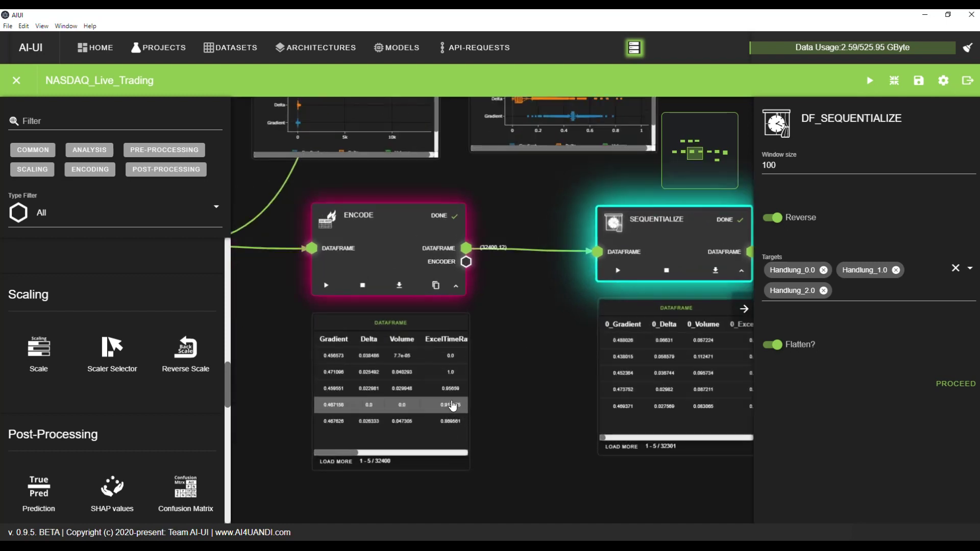
scroll(453, 405, up, 1)
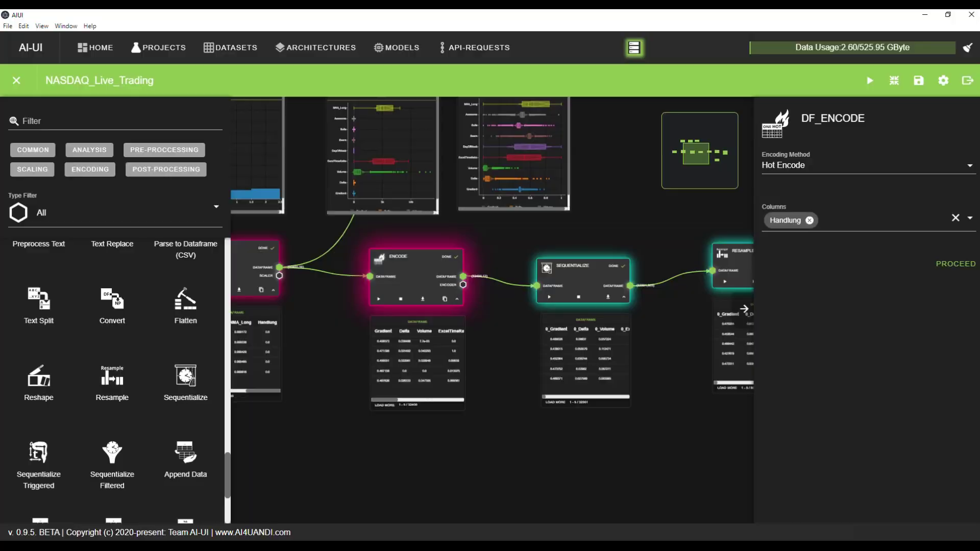
Load more rows into the Encode node's dataframe preview and examine the consecutive rows.
scroll(615, 369, up, 5)
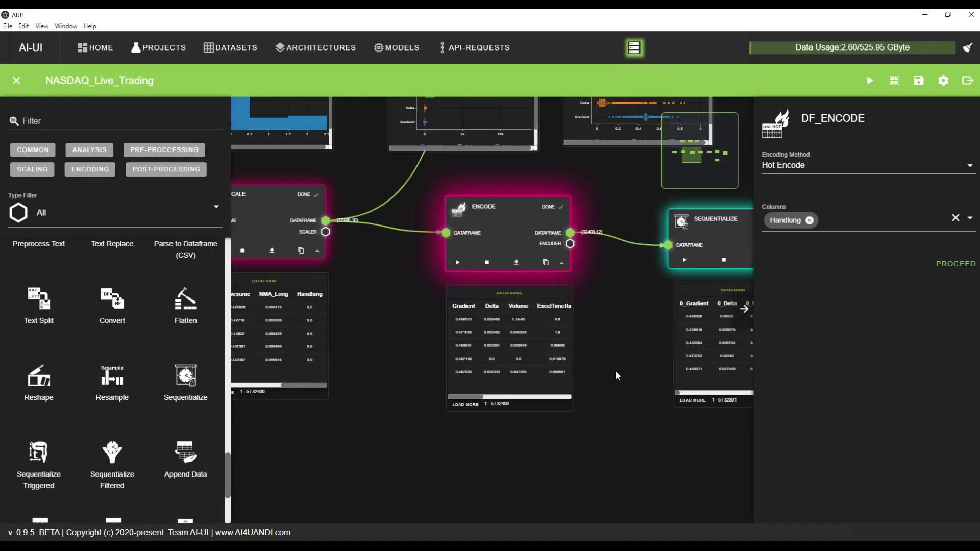
click(358, 433)
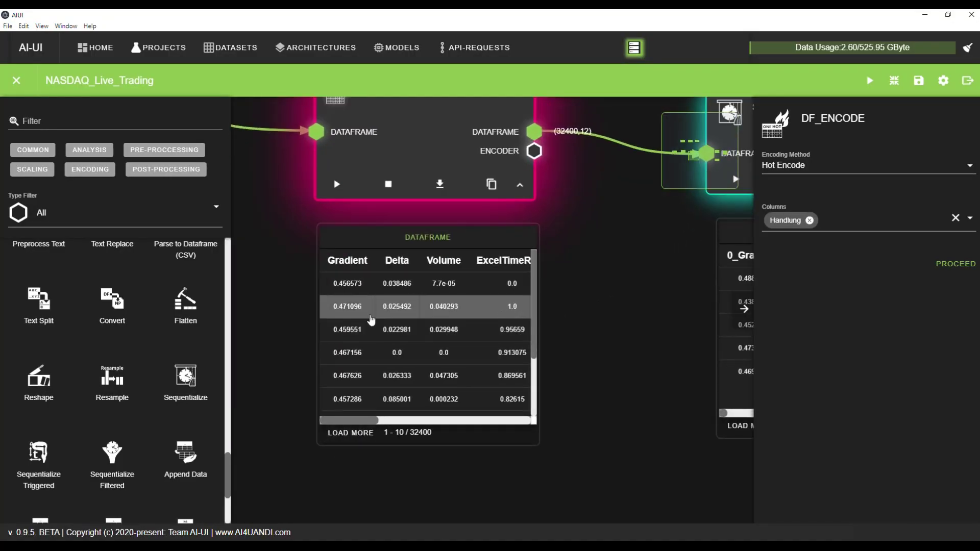
scroll(535, 299, down, 3)
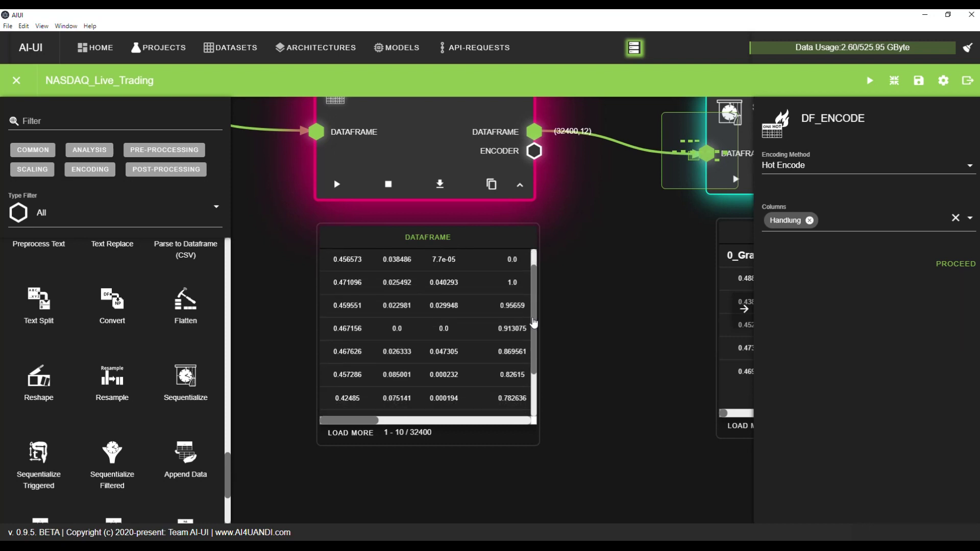
scroll(525, 316, up, 3)
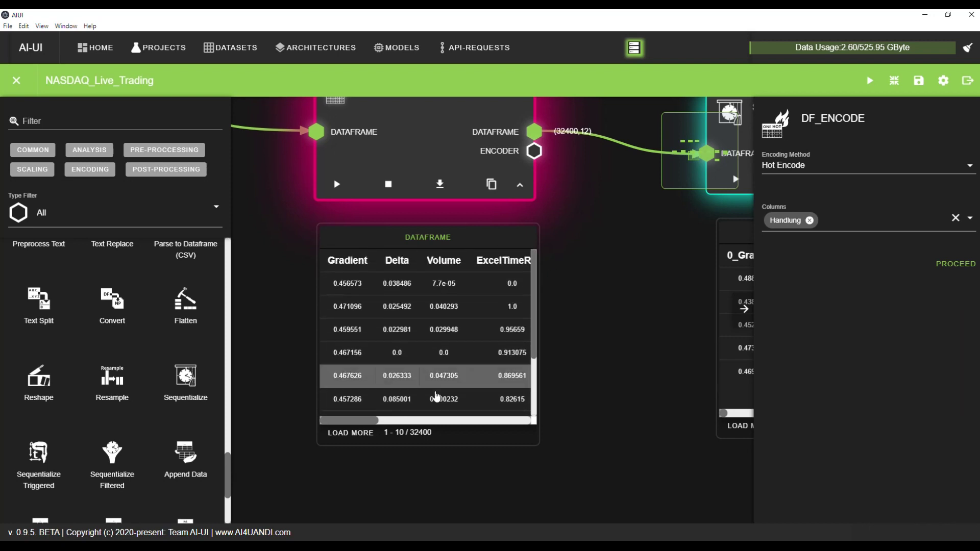
drag(359, 421, 317, 402)
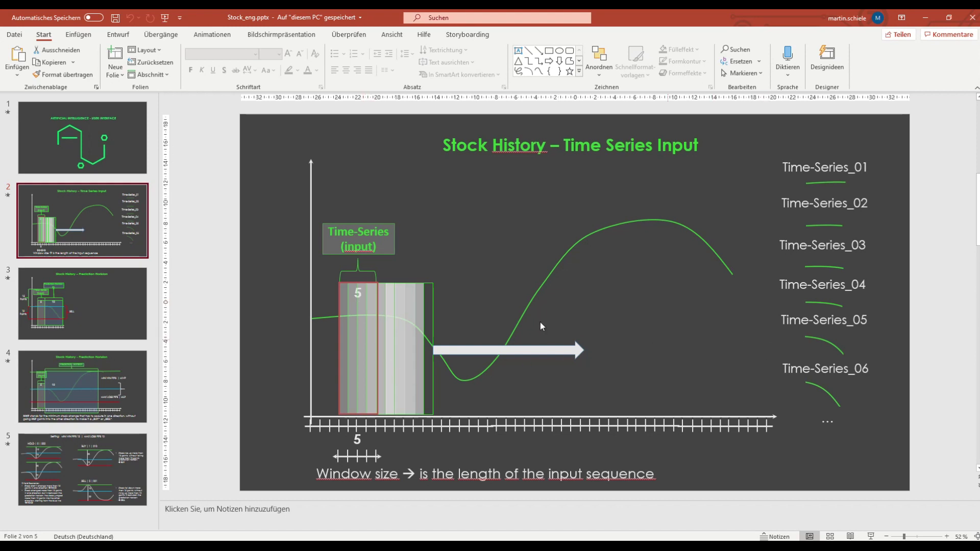
Switch to Stock_eng.pptx in PowerPoint and select the Time-Series (input) window on the Stock History – Time Series Input slide.
click(375, 299)
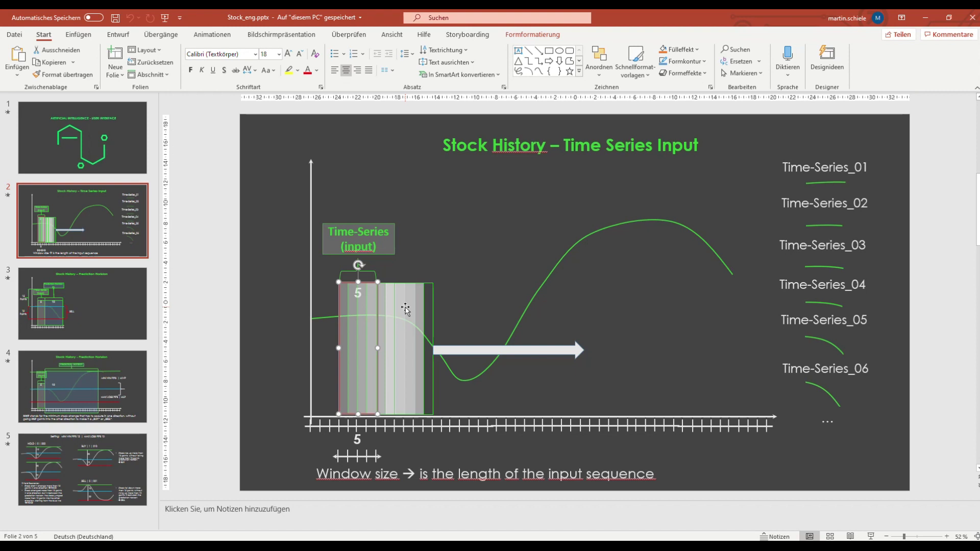
mouse_move(376, 303)
mouse_down()
mouse_move(414, 302)
mouse_move(377, 302)
mouse_up()
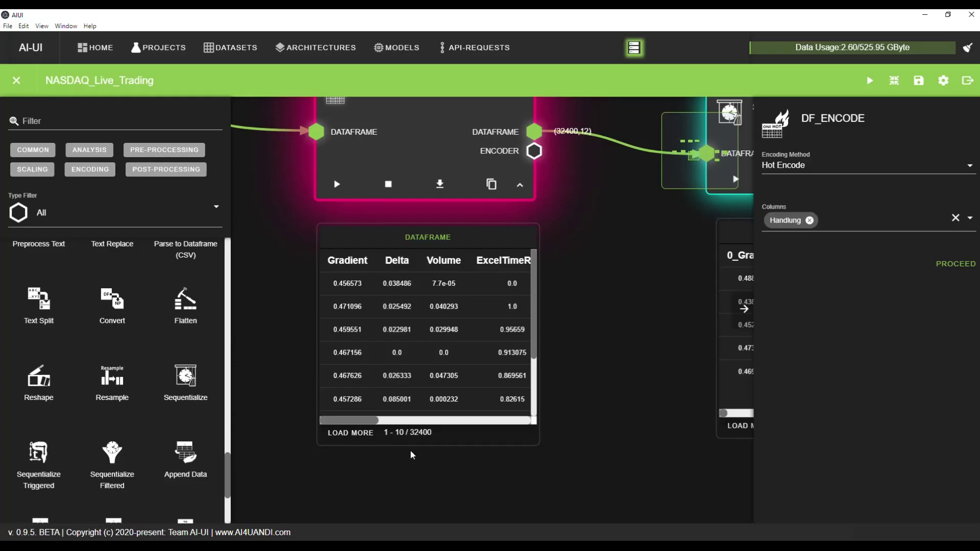
Return to the AI-UI pipeline and review the Sequentialize node's window size, Reverse, Targets and Flatten settings.
drag(595, 344, 388, 399)
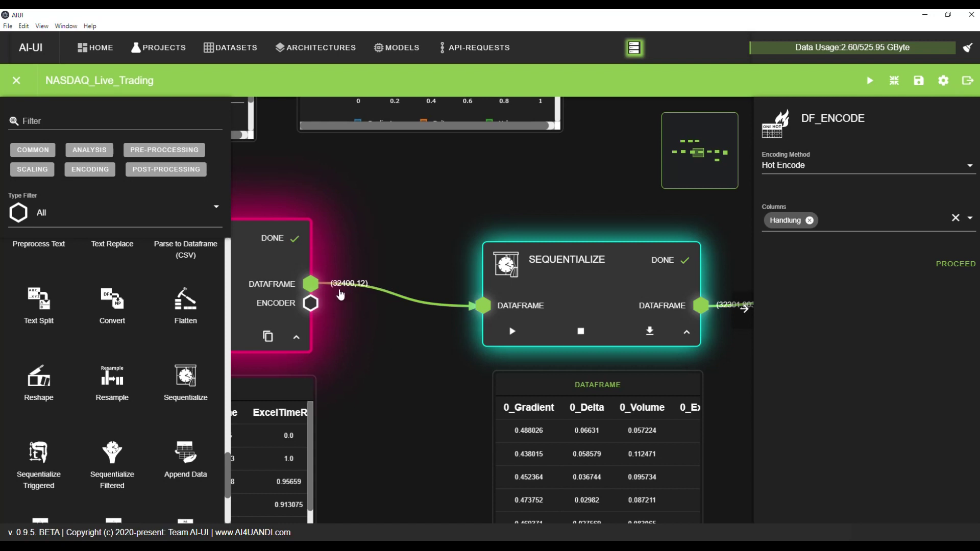
drag(396, 364, 343, 329)
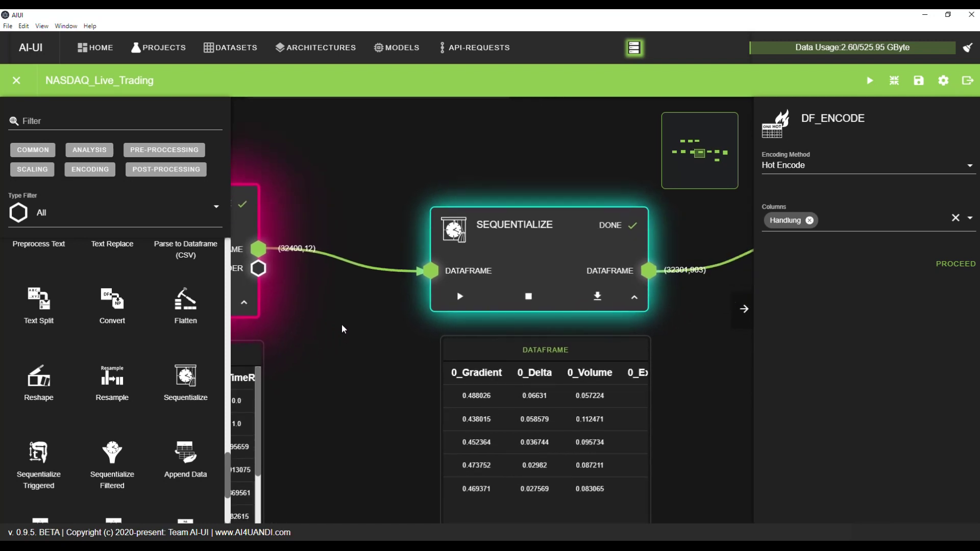
click(515, 252)
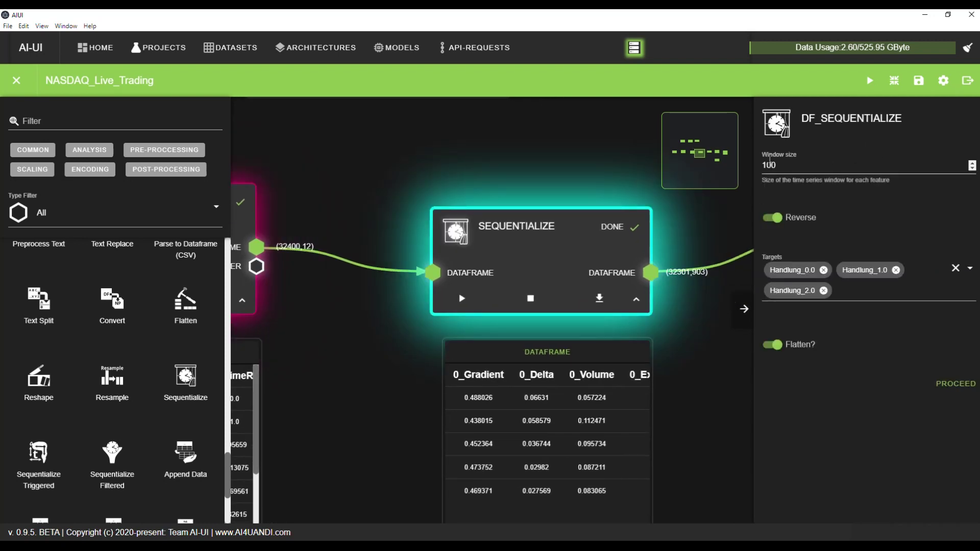
drag(710, 236, 691, 219)
drag(671, 303, 680, 298)
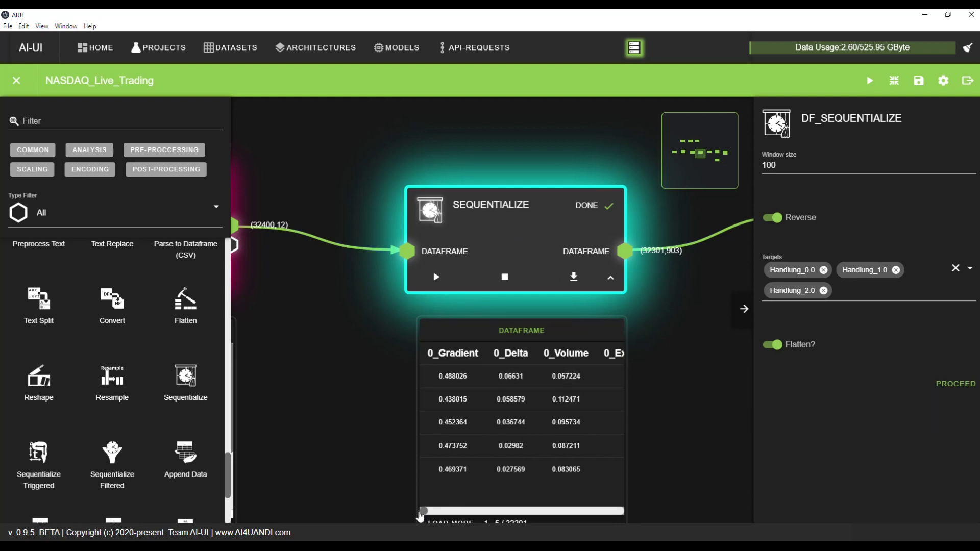
Examine the Encode node's dataframe columns from Gradient through the one-hot Handlung columns.
drag(315, 444, 632, 425)
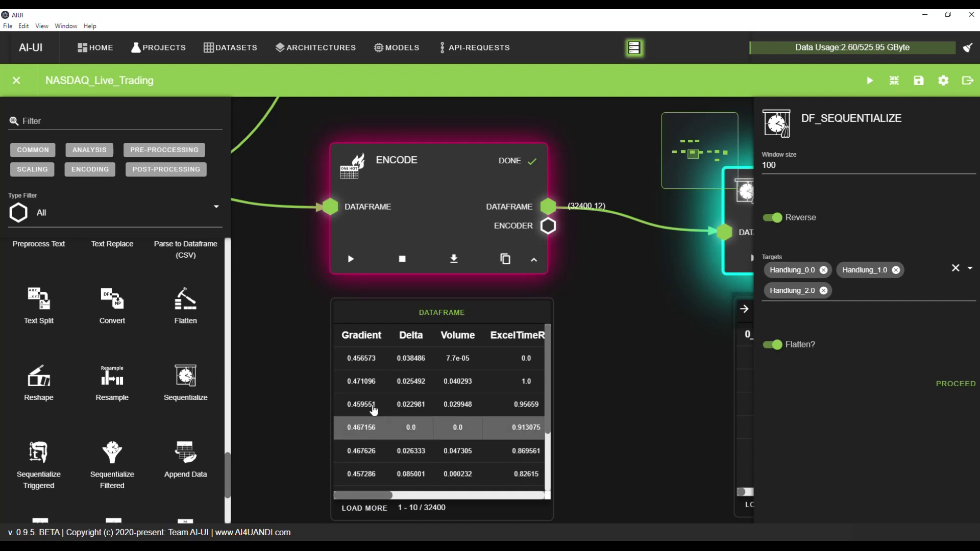
drag(388, 496, 478, 519)
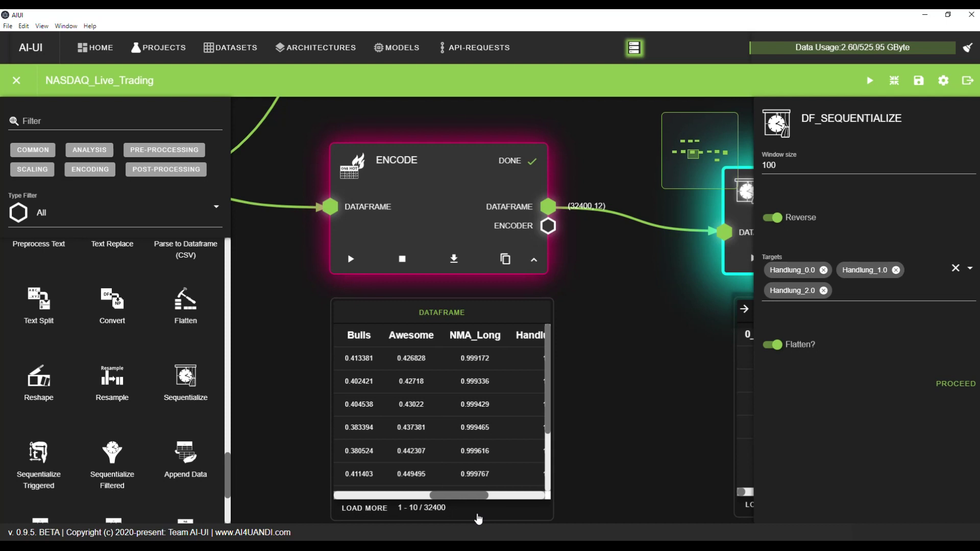
scroll(479, 519, left, 5)
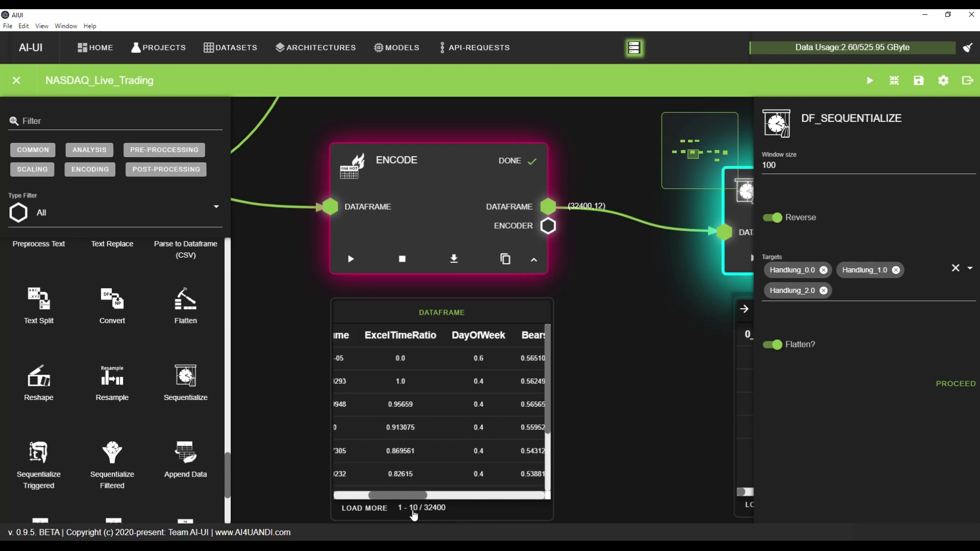
scroll(472, 517, right, 3)
scroll(494, 518, right, 5)
scroll(523, 516, right, 2)
scroll(544, 517, left, 2)
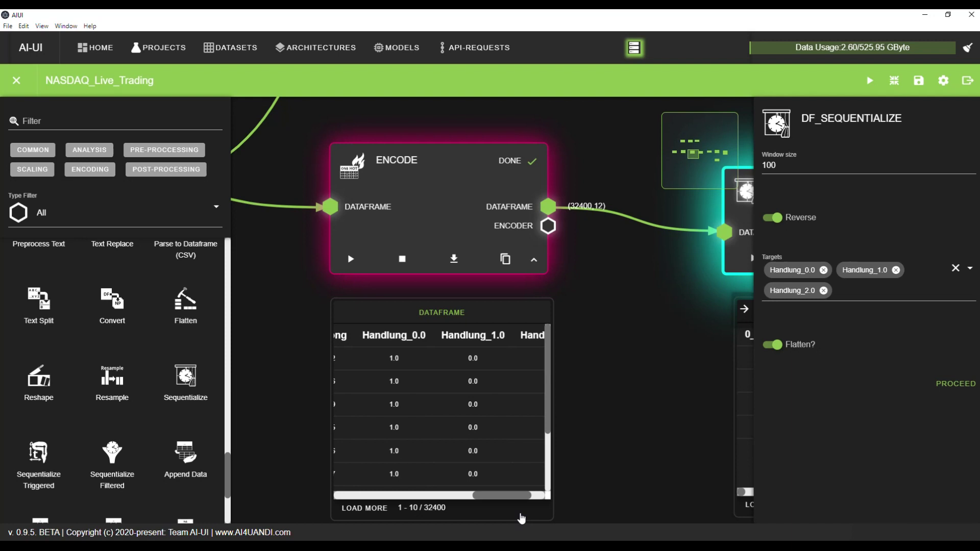
scroll(523, 517, right, 3)
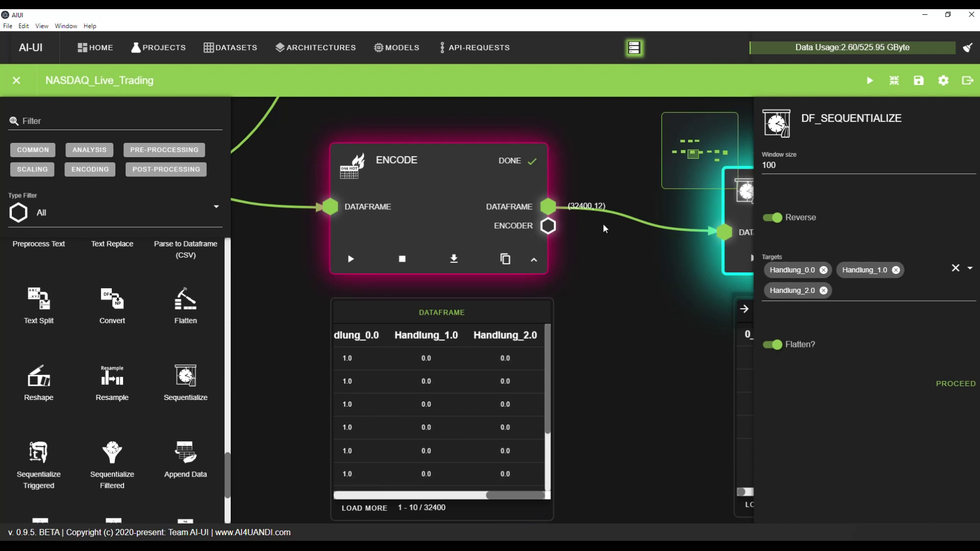
Examine the Sequentialize node's flattened dataframe from its first columns to the Handlung targets, and return to the first columns.
scroll(604, 229, right, 10)
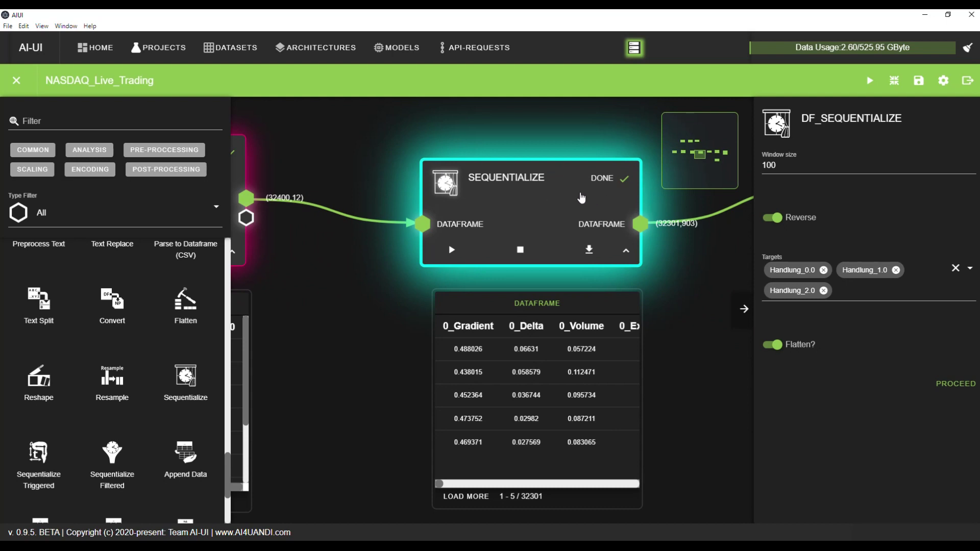
drag(696, 272, 660, 285)
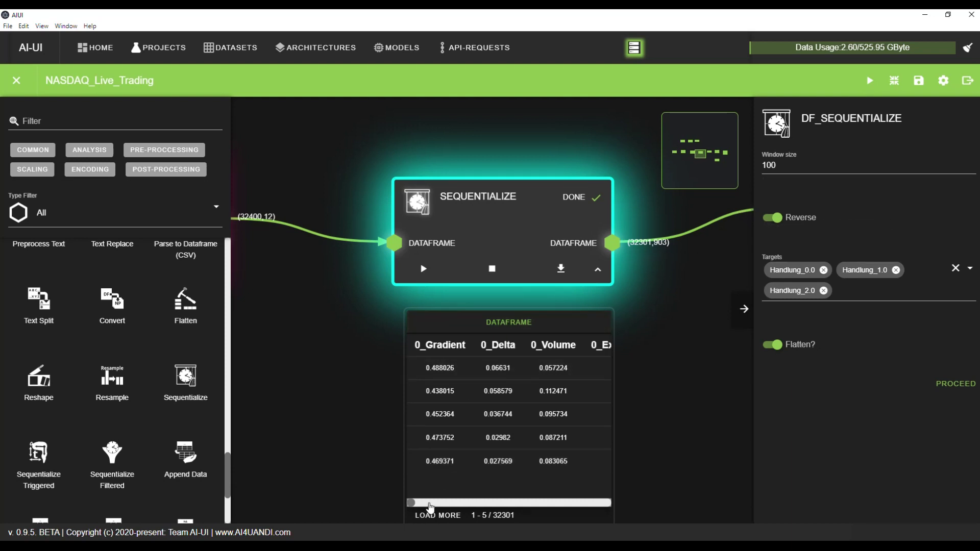
drag(412, 504, 630, 498)
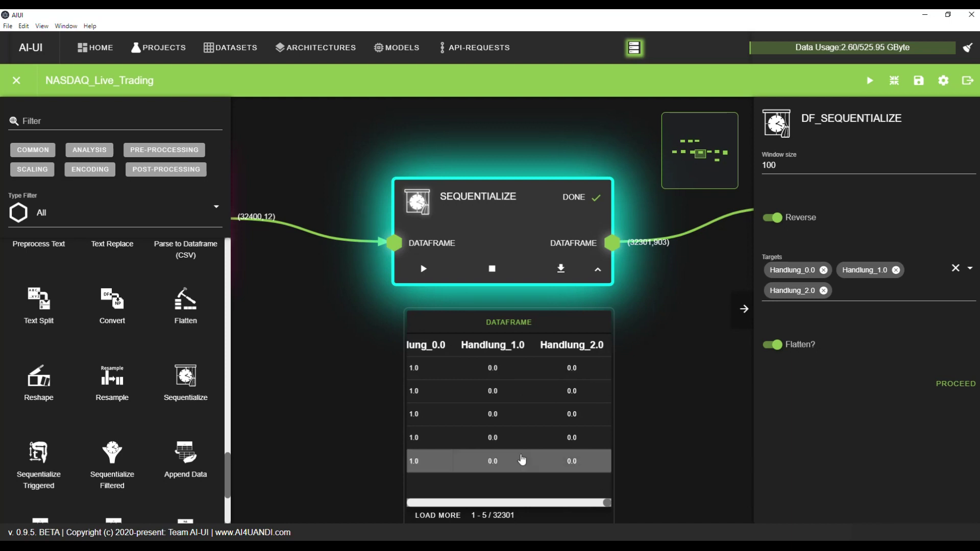
scroll(599, 352, down, 3)
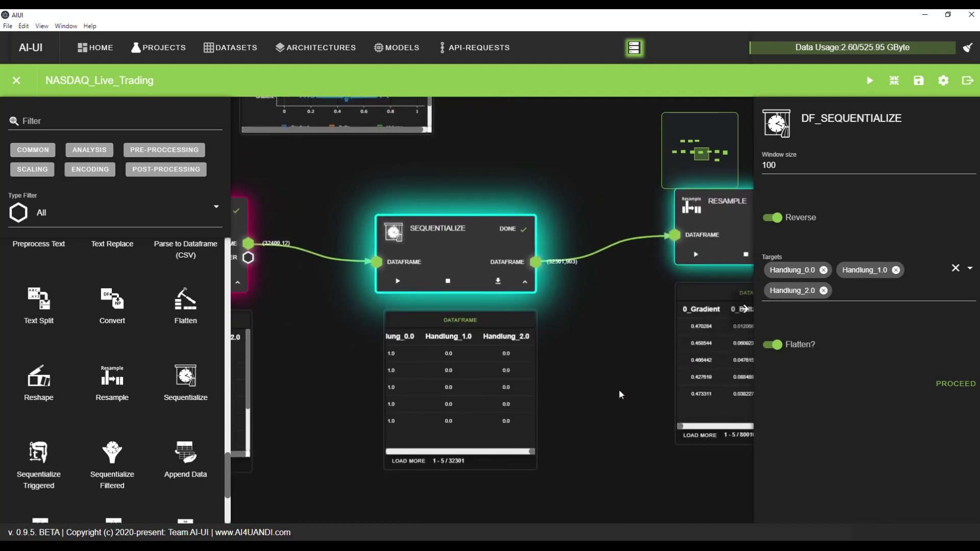
drag(620, 394, 666, 390)
drag(580, 453, 416, 467)
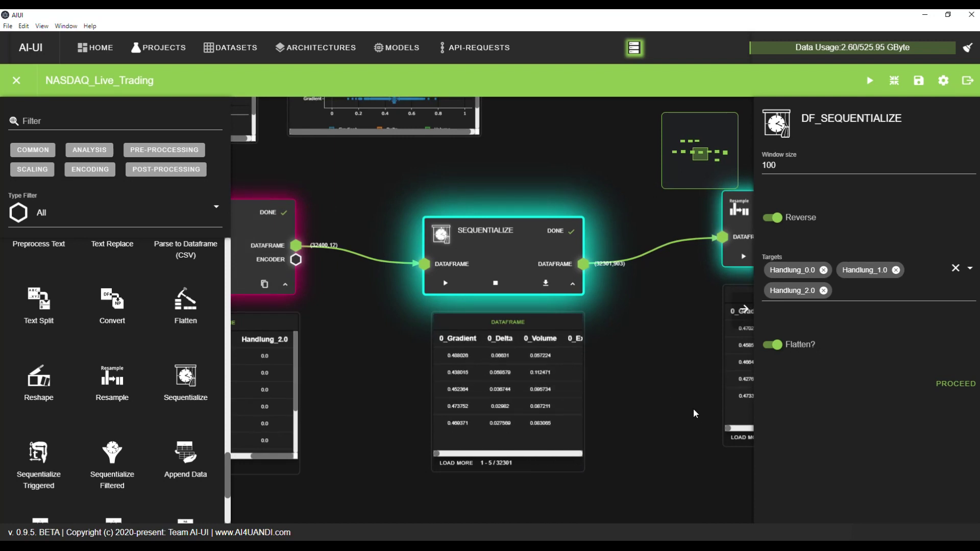
Move the Sequentialize node up slightly so it lines up with the Encode node's dataframe output.
drag(671, 359, 670, 330)
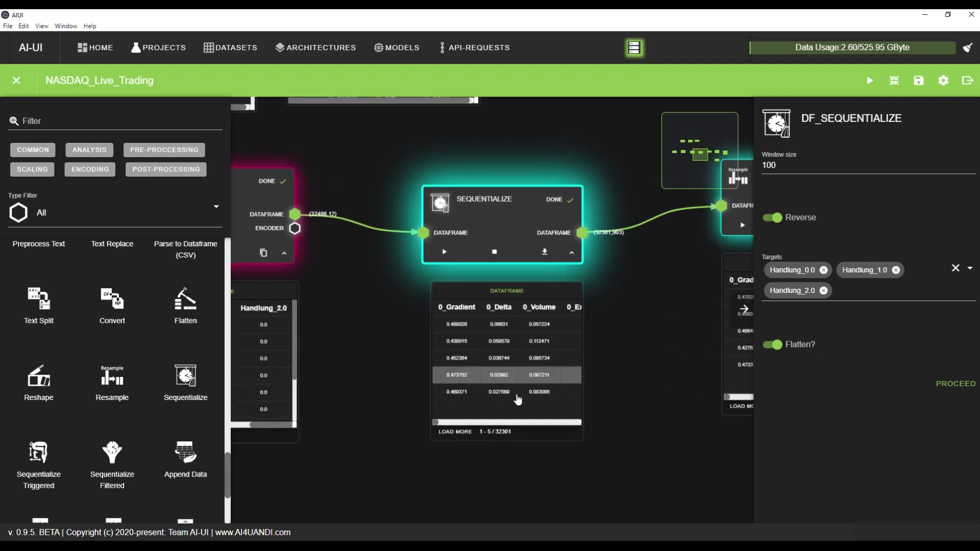
drag(437, 427, 416, 434)
drag(417, 385, 469, 414)
drag(526, 269, 546, 234)
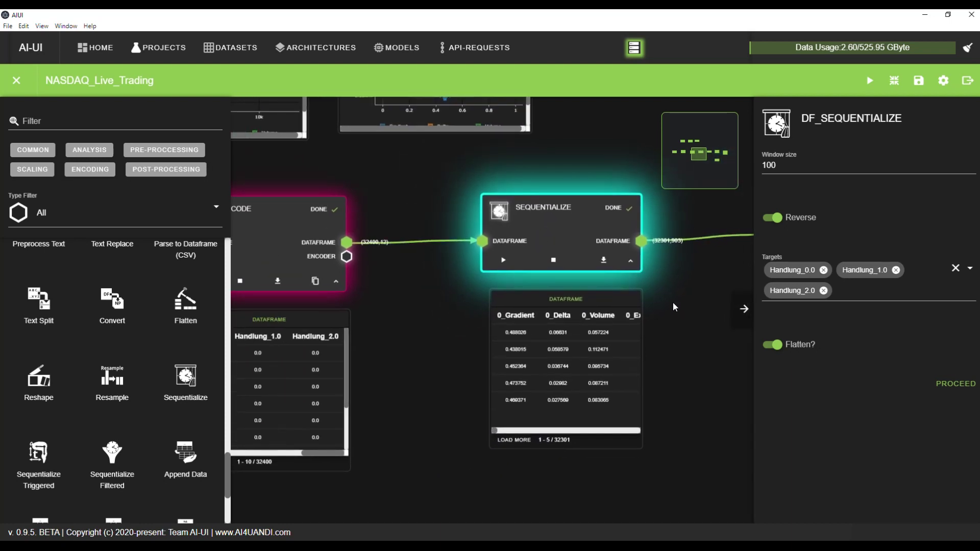
View the Resample node after Sequentialize, and go back to the Handlung histogram to check the class distribution.
drag(673, 307, 443, 322)
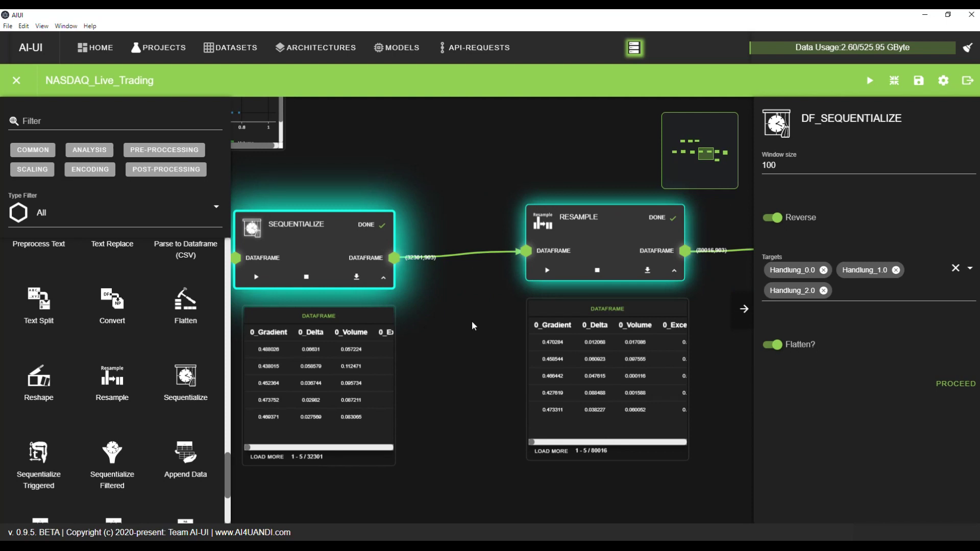
scroll(472, 325, down, 3)
scroll(470, 326, up, 2)
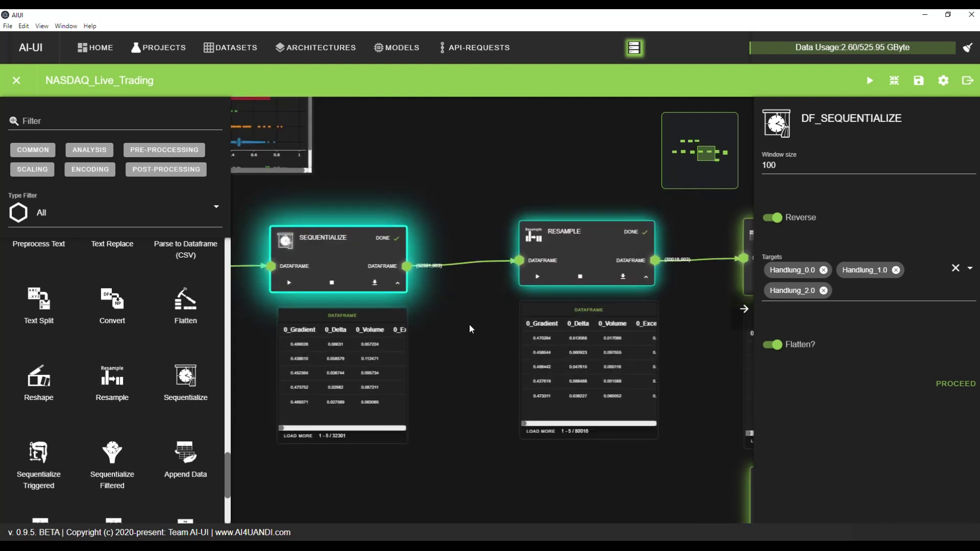
scroll(583, 168, down, 3)
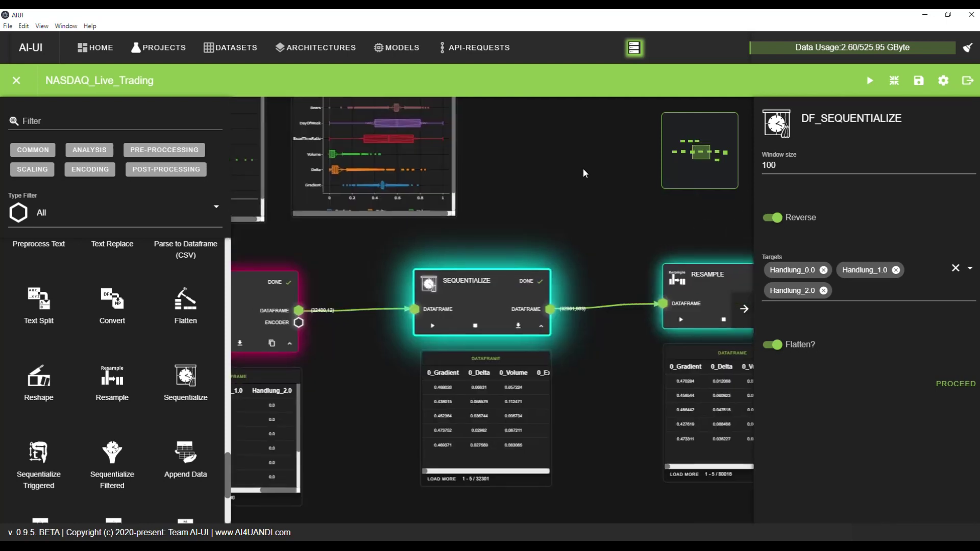
scroll(532, 175, down, 2)
scroll(677, 228, up, 2)
scroll(246, 174, up, 3)
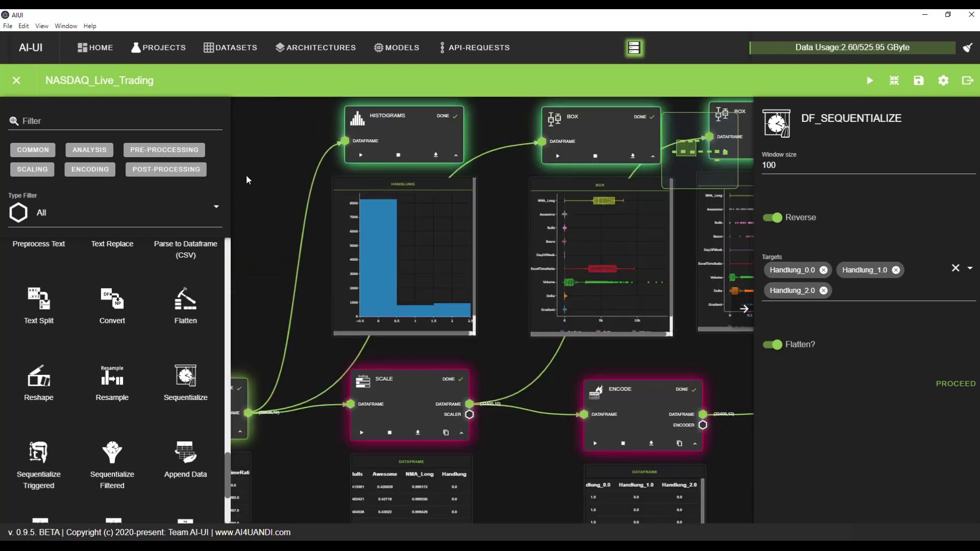
Examine the Handlung histogram's class distribution and compare it with the neighbouring box plots and the pipeline's Scale and Encode nodes.
scroll(353, 236, up, 3)
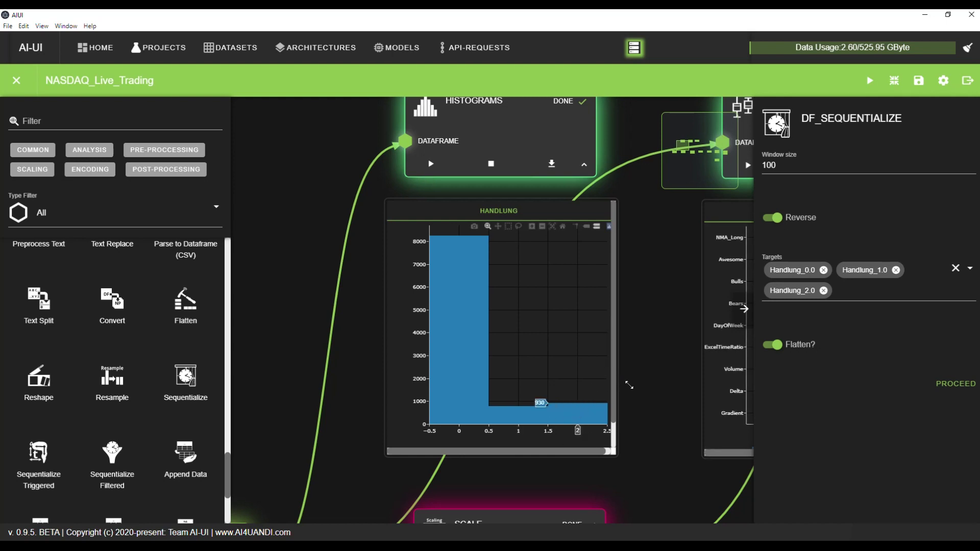
drag(647, 365, 589, 342)
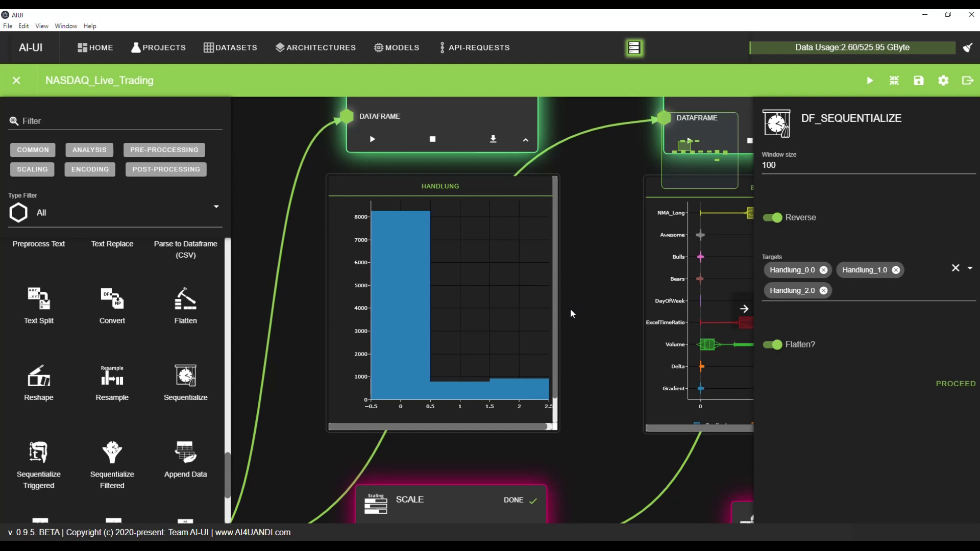
scroll(571, 308, down, 1)
scroll(571, 308, down, 1)
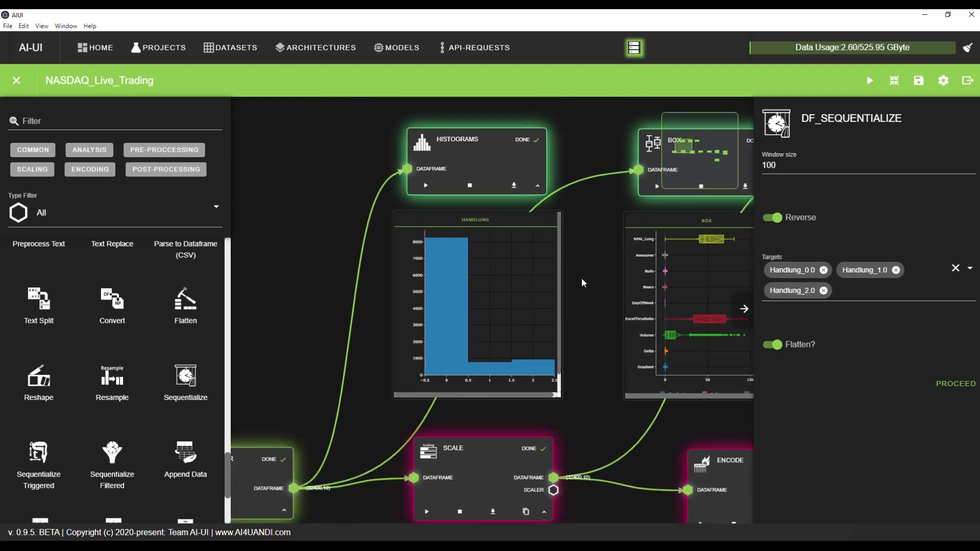
drag(581, 273, 574, 304)
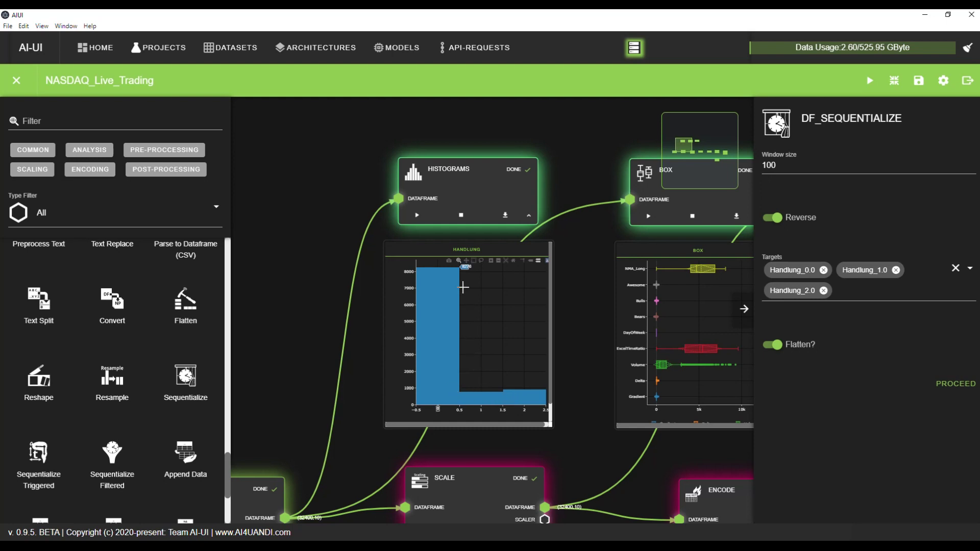
scroll(589, 271, down, 2)
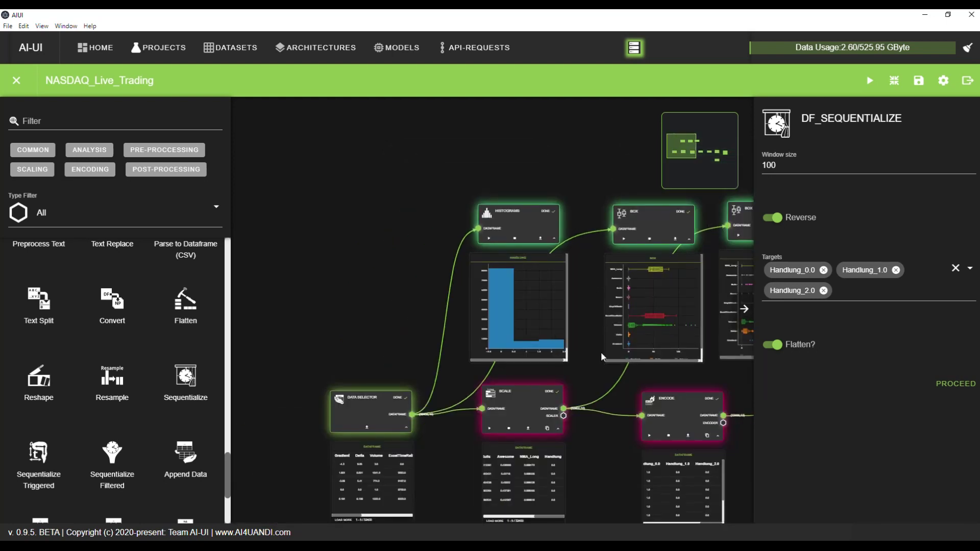
drag(601, 351, 510, 310)
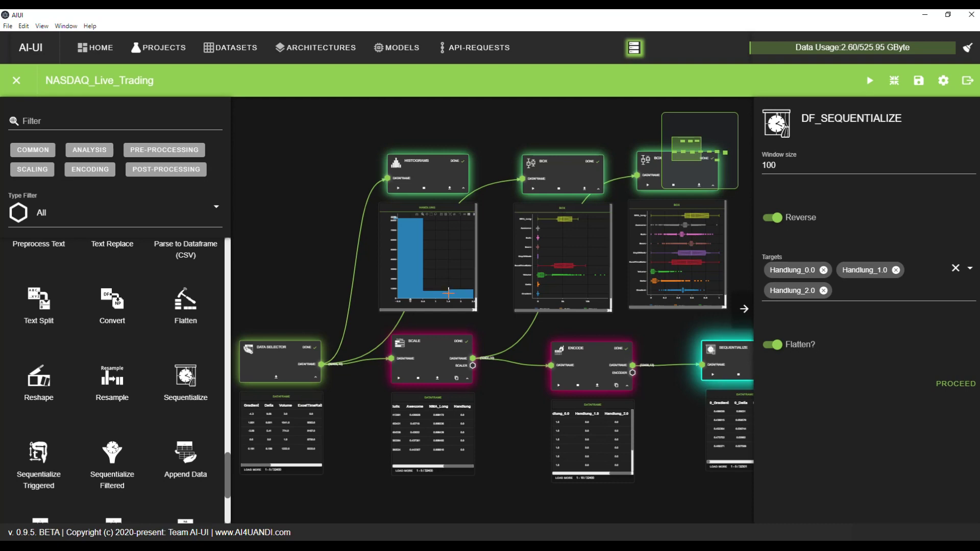
scroll(448, 293, up, 5)
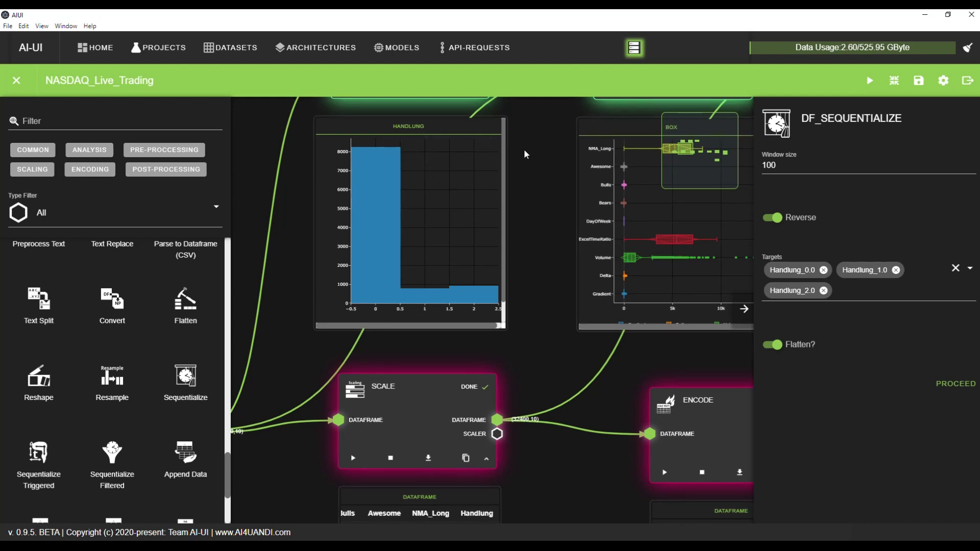
scroll(525, 153, down, 1)
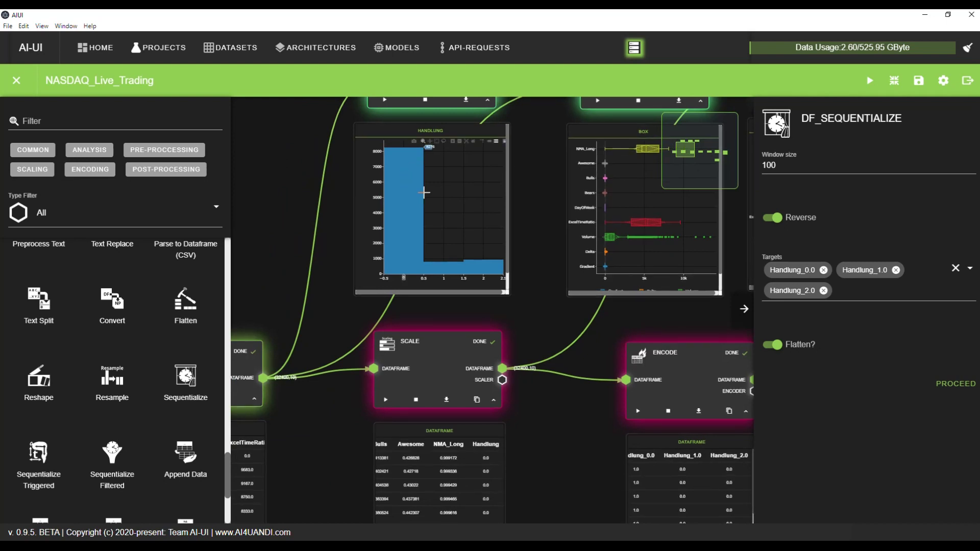
scroll(526, 186, down, 1)
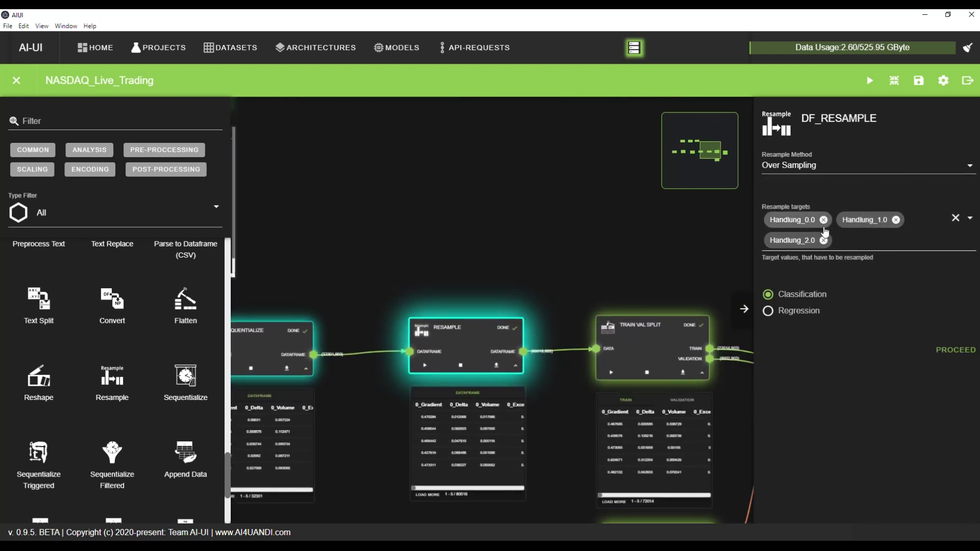
Examine the Resample node's over-sampling settings and compare the dataframe shapes on its input and output connections.
drag(566, 223, 554, 162)
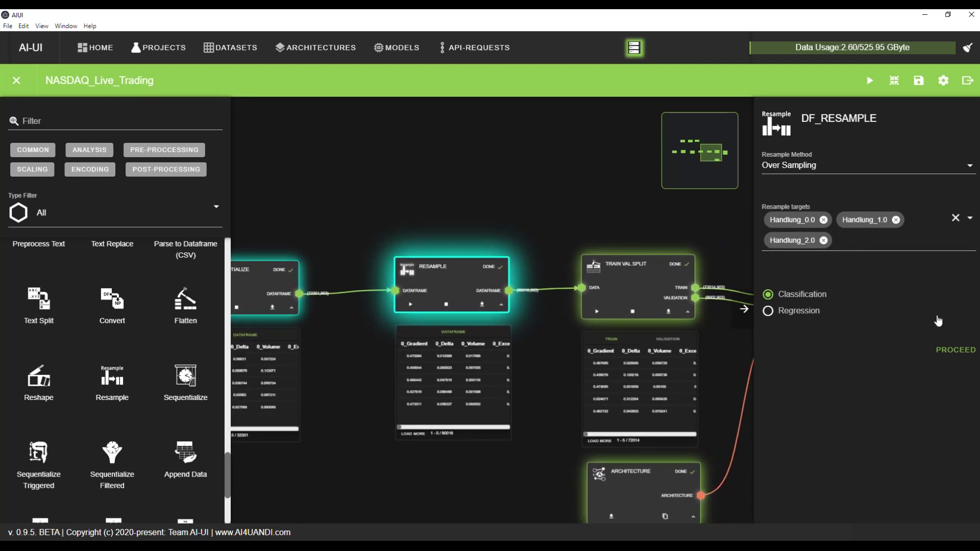
scroll(592, 240, up, 3)
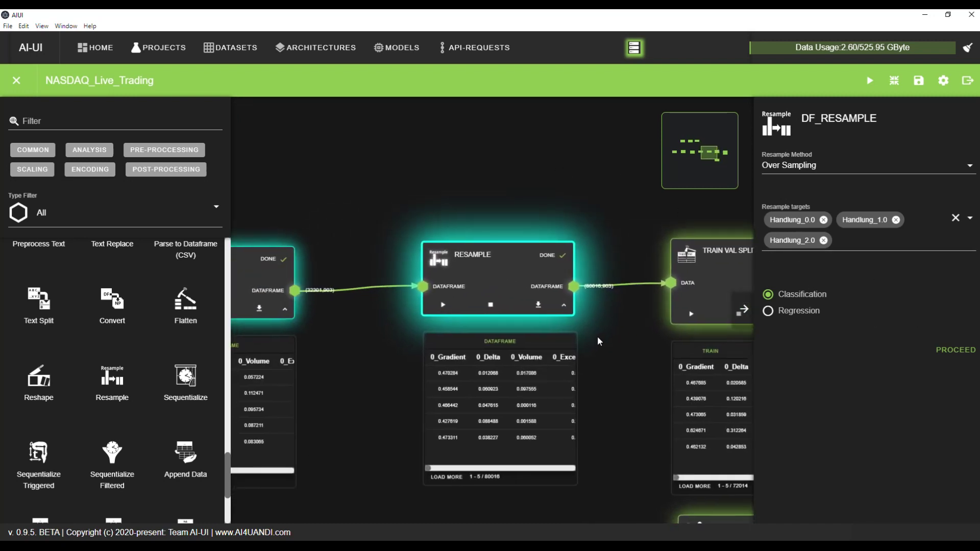
scroll(372, 330, up, 2)
drag(362, 329, 280, 348)
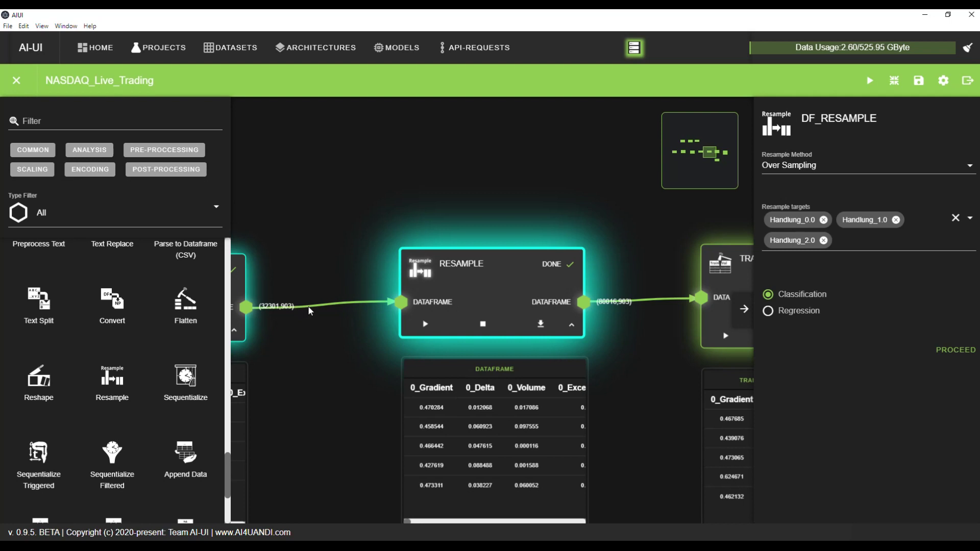
scroll(600, 216, down, 1)
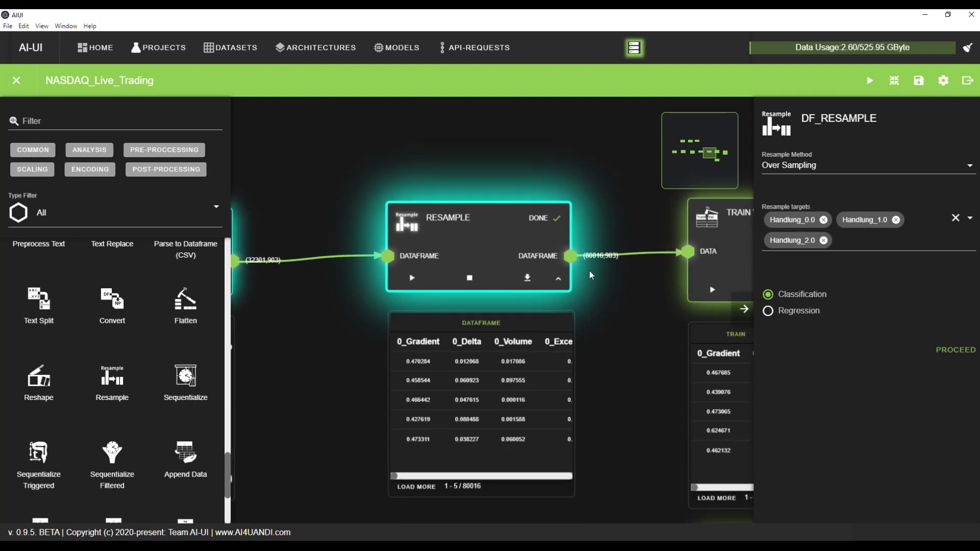
scroll(365, 227, down, 3)
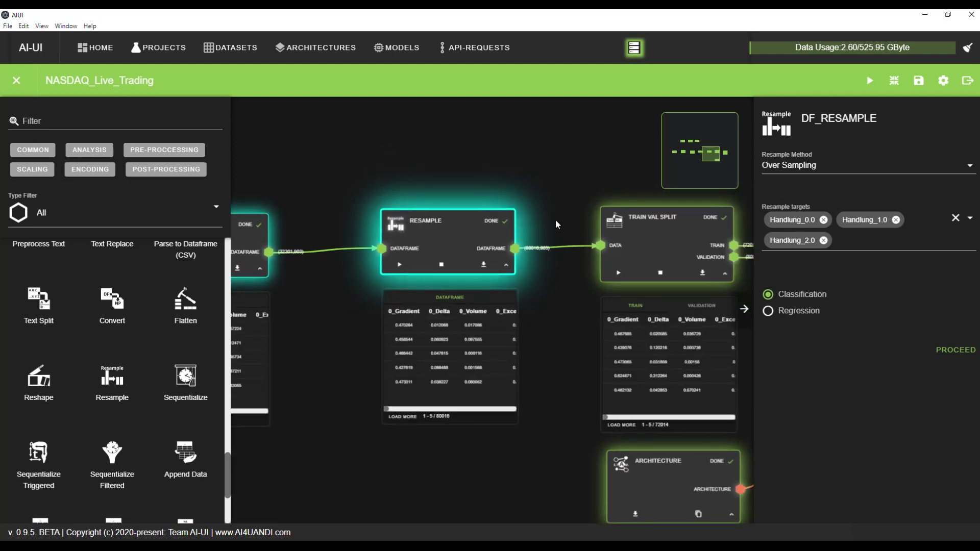
scroll(560, 228, up, 1)
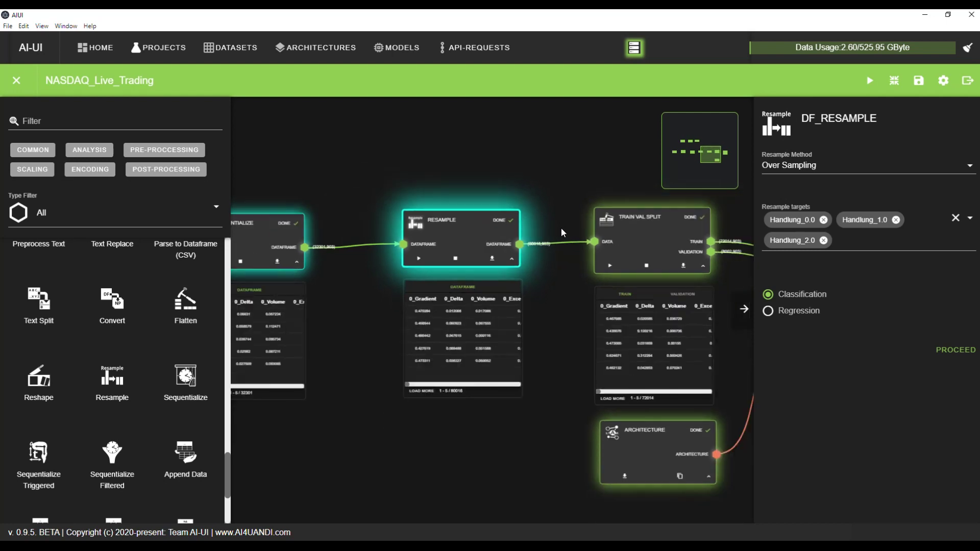
drag(567, 222, 544, 214)
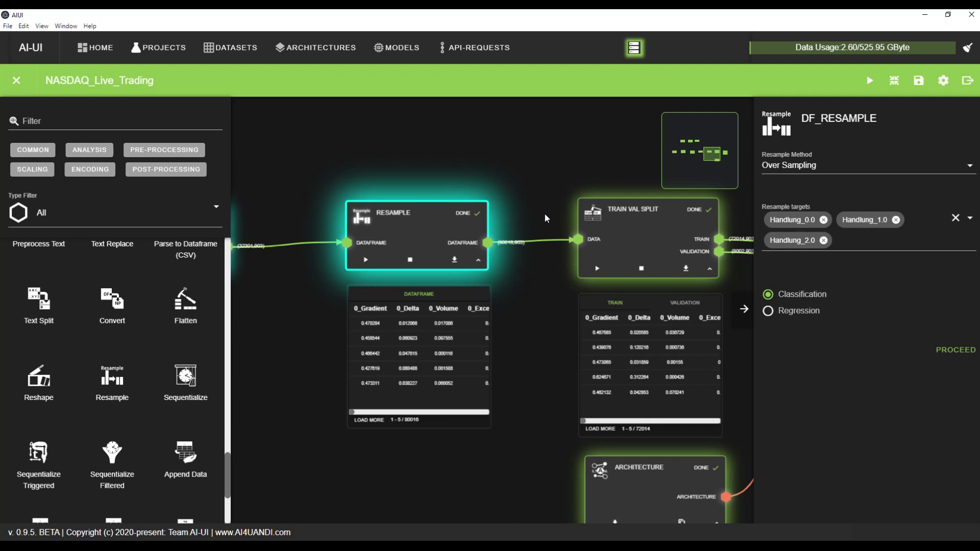
Open the Train Val Split node's settings and examine its train/validation proportion, mode, random seed and Handlung targets.
scroll(544, 213, down, 1)
drag(544, 213, 438, 212)
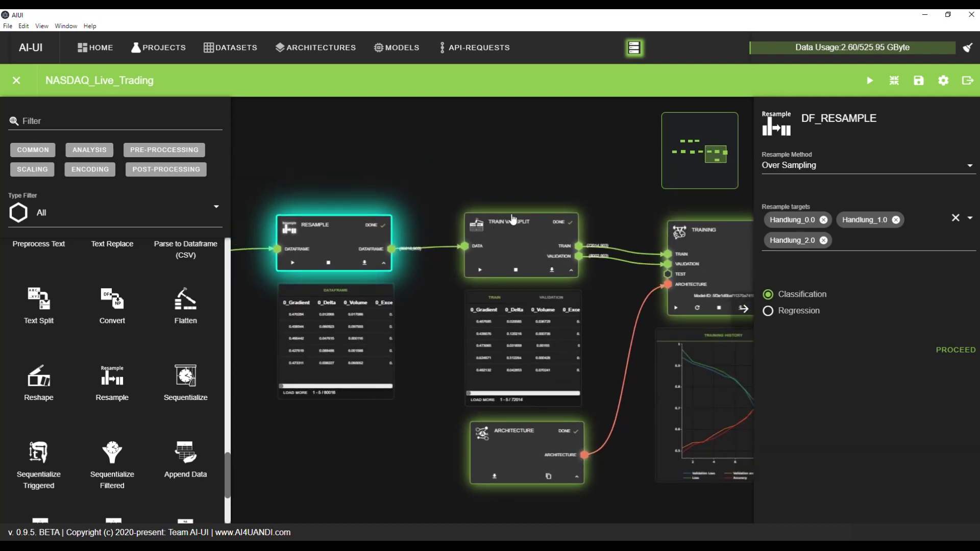
scroll(550, 205, up, 2)
click(550, 205)
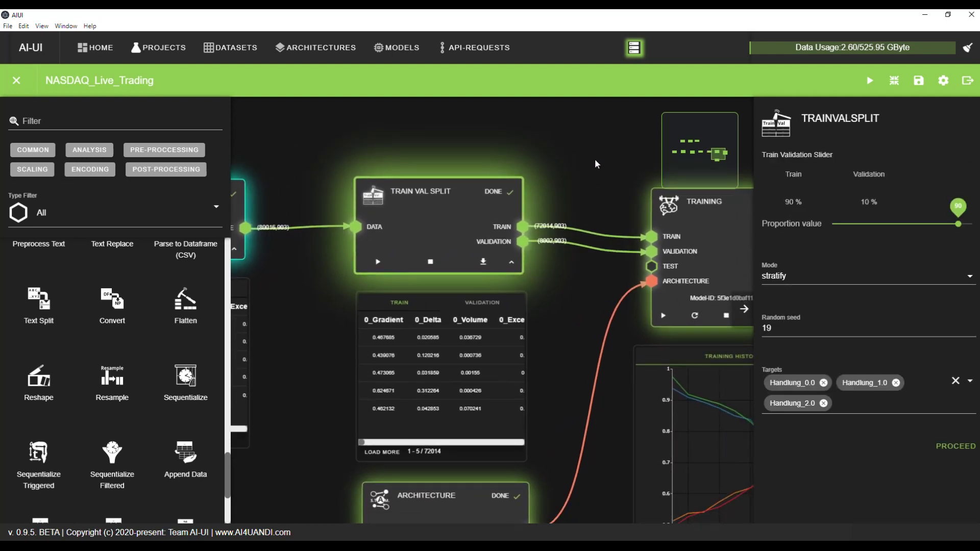
scroll(586, 152, down, 2)
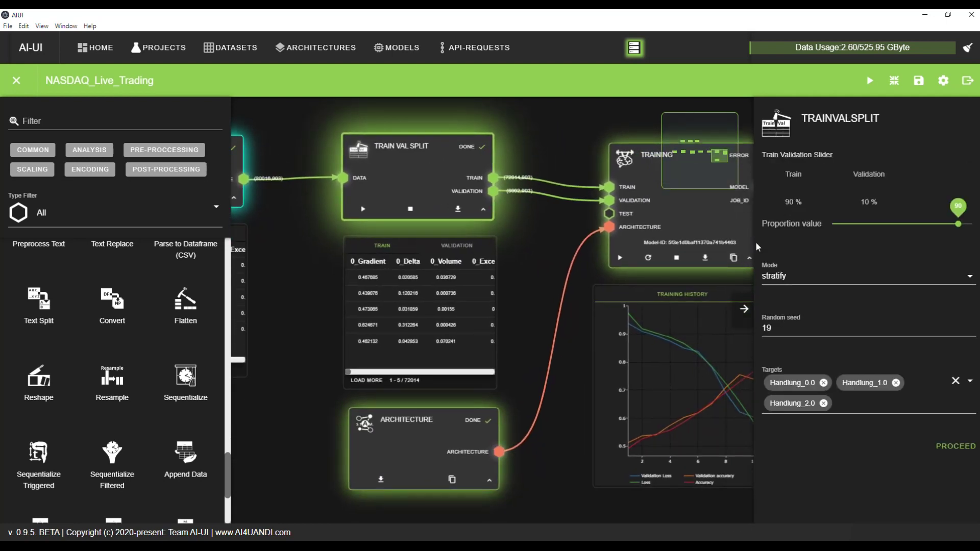
drag(544, 233, 529, 247)
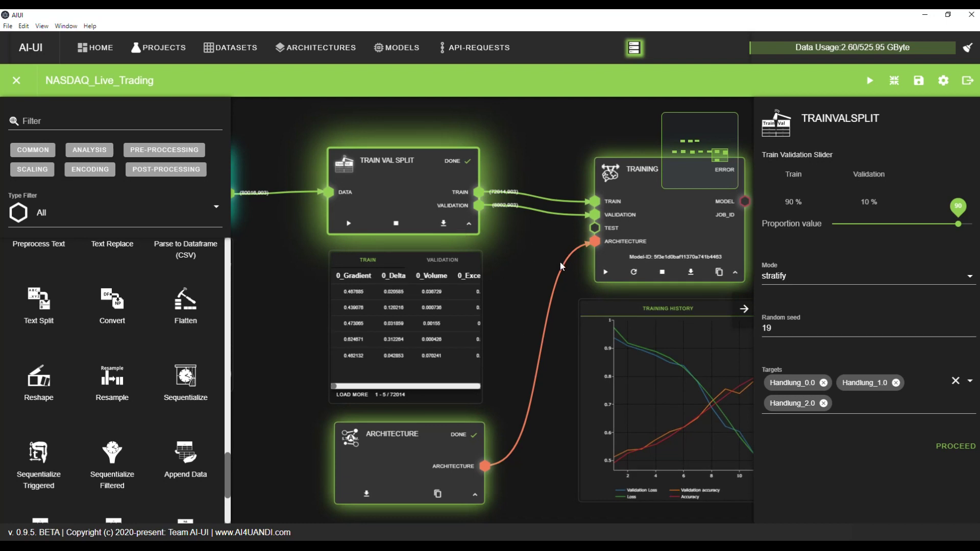
scroll(528, 202, down, 2)
drag(528, 200, 574, 185)
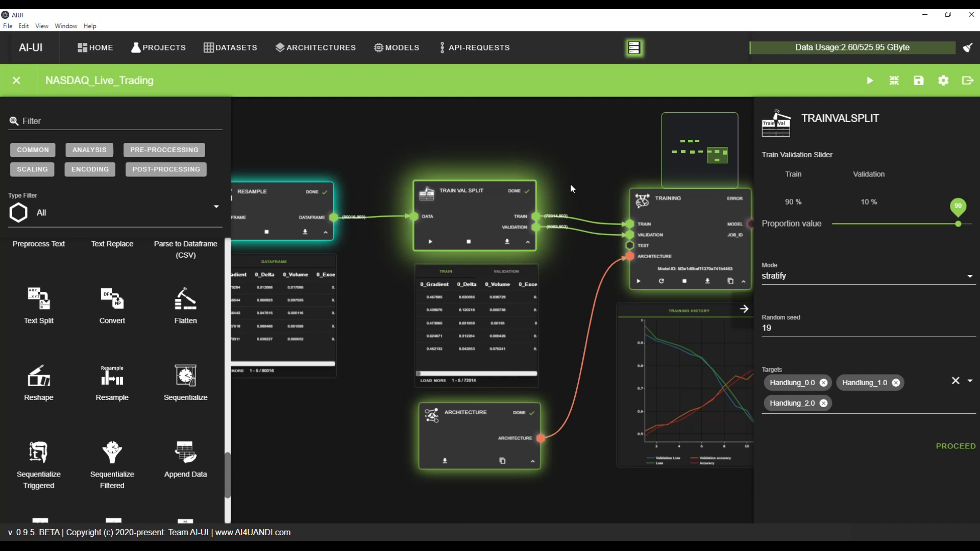
drag(573, 176, 569, 202)
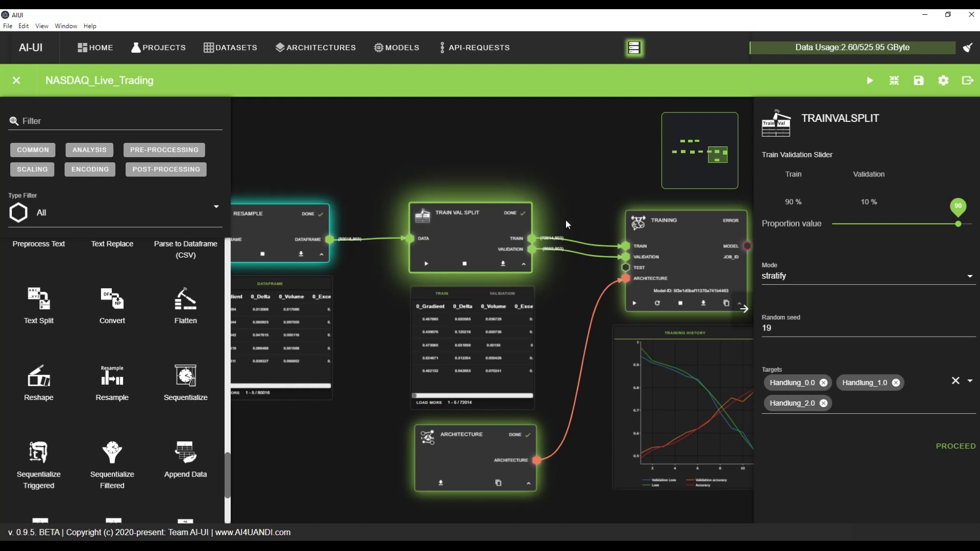
mouse_move(808, 389)
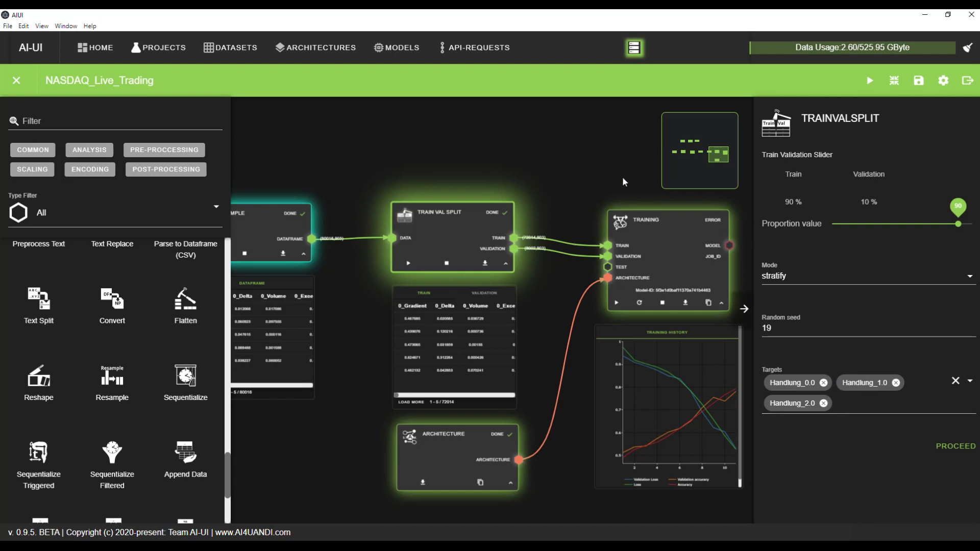
Select the Architecture node attached to Training and open its NASDAQ_Convolutional architecture in the editor.
drag(622, 177, 534, 168)
scroll(446, 354, up, 3)
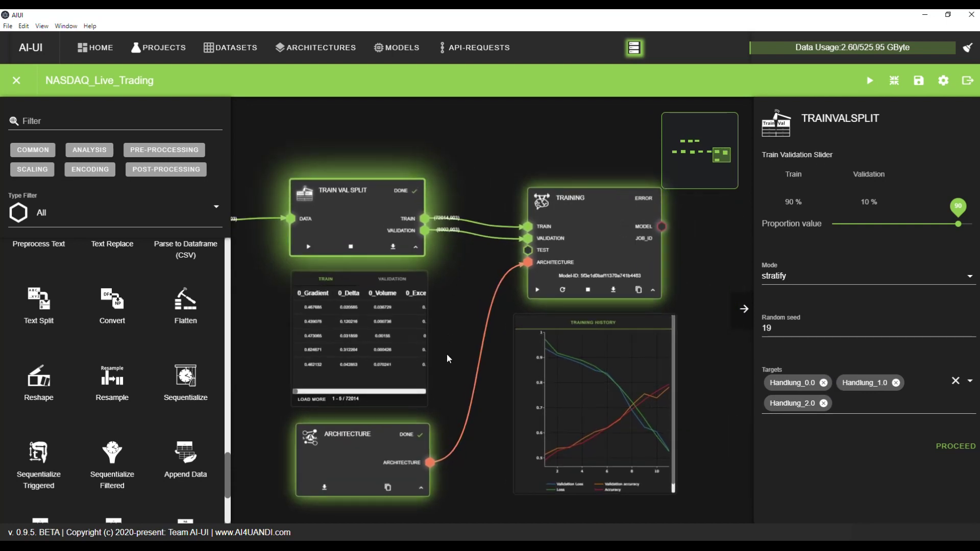
drag(529, 284, 496, 211)
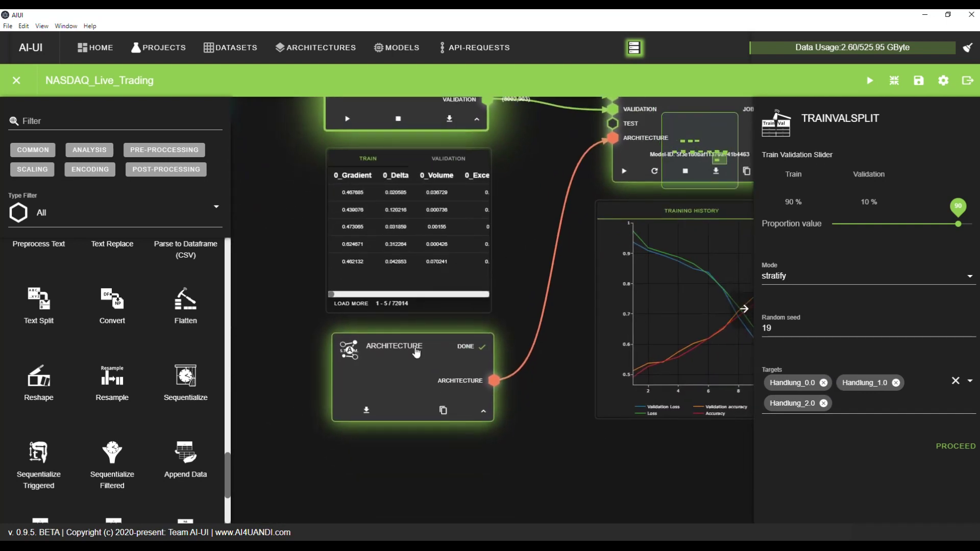
click(414, 352)
drag(501, 249, 451, 284)
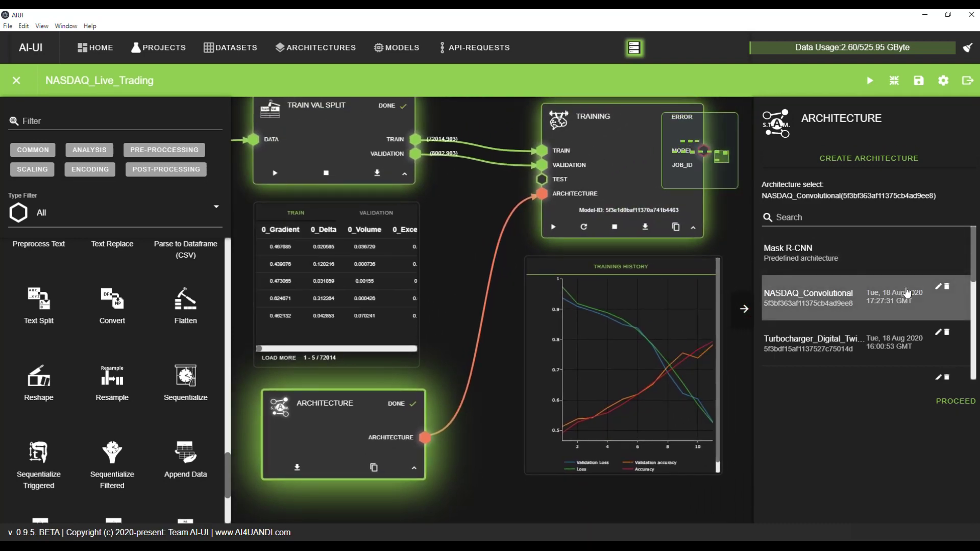
click(939, 289)
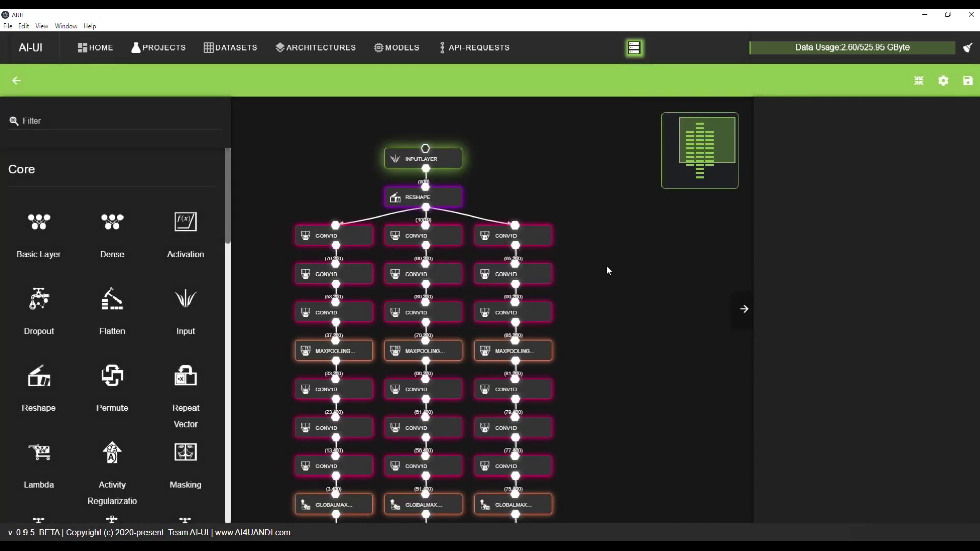
View the whole convolutional network from the input layer through the three Conv1D branches to the last dense layer.
scroll(643, 228, down, 3)
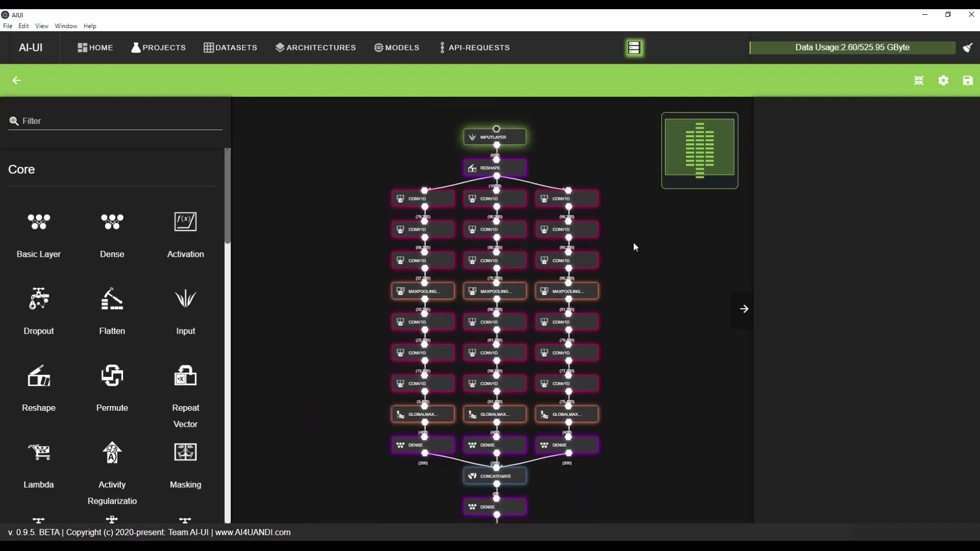
scroll(632, 243, up, 1)
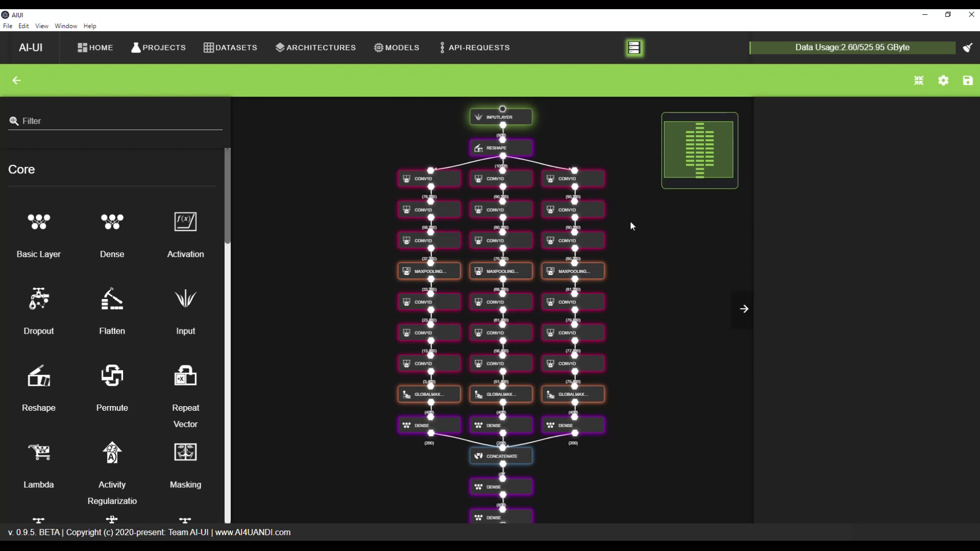
scroll(632, 223, down, 1)
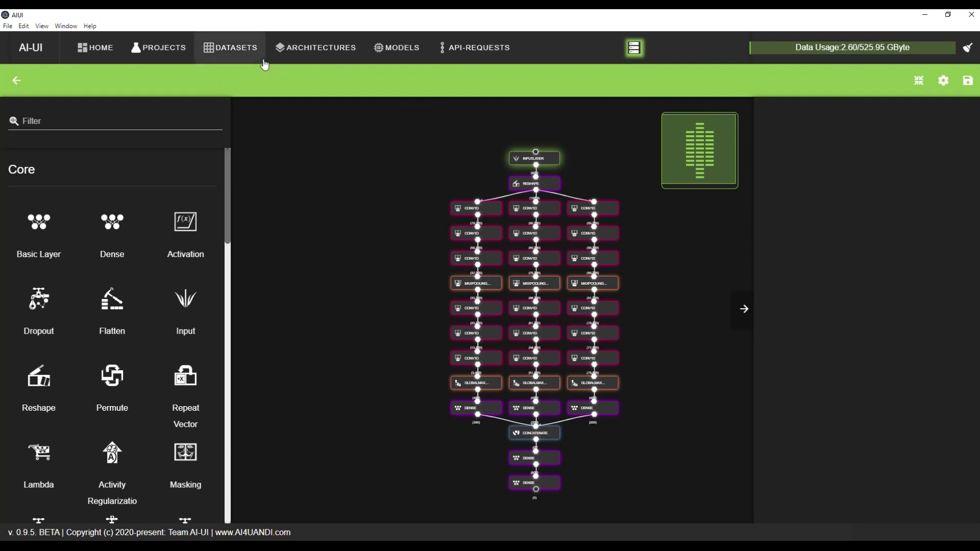
Return to the NASDAQ_Live_Trading project and open the Training node's settings.
click(171, 46)
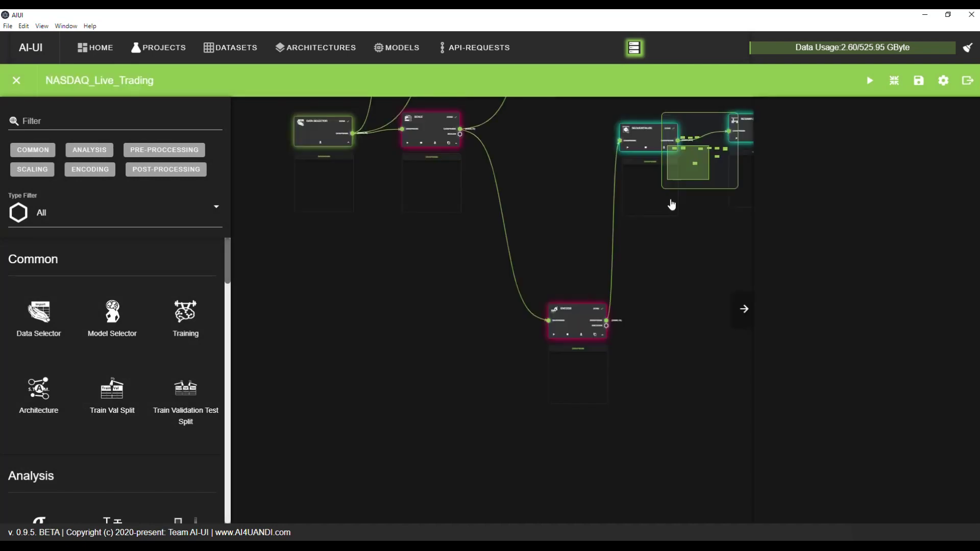
drag(680, 243, 372, 295)
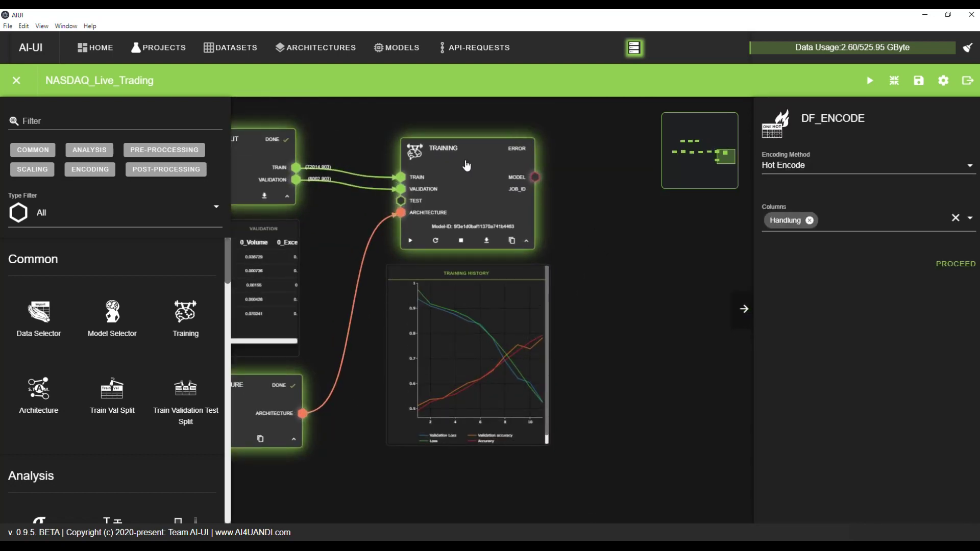
click(852, 165)
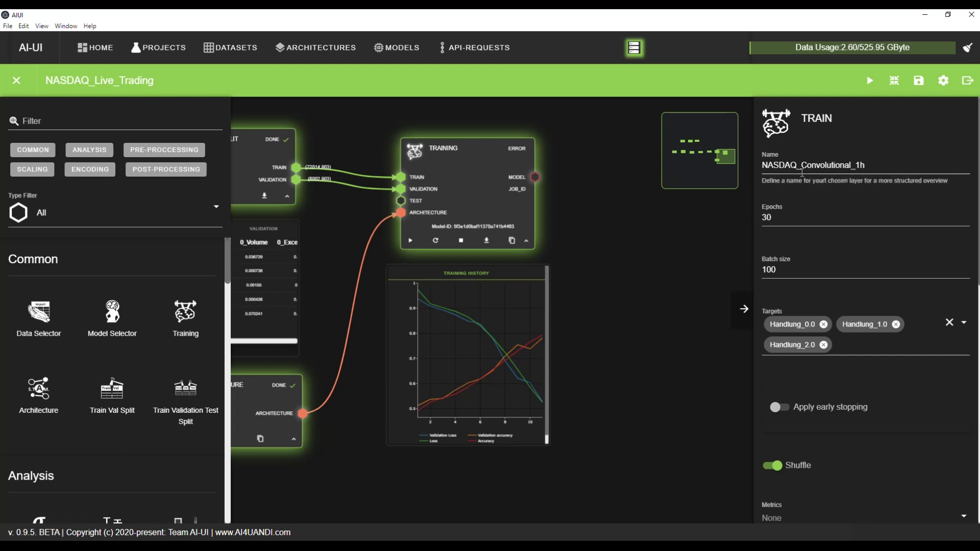
Check the Training node's epochs setting and take a closer look at its training history chart.
click(800, 215)
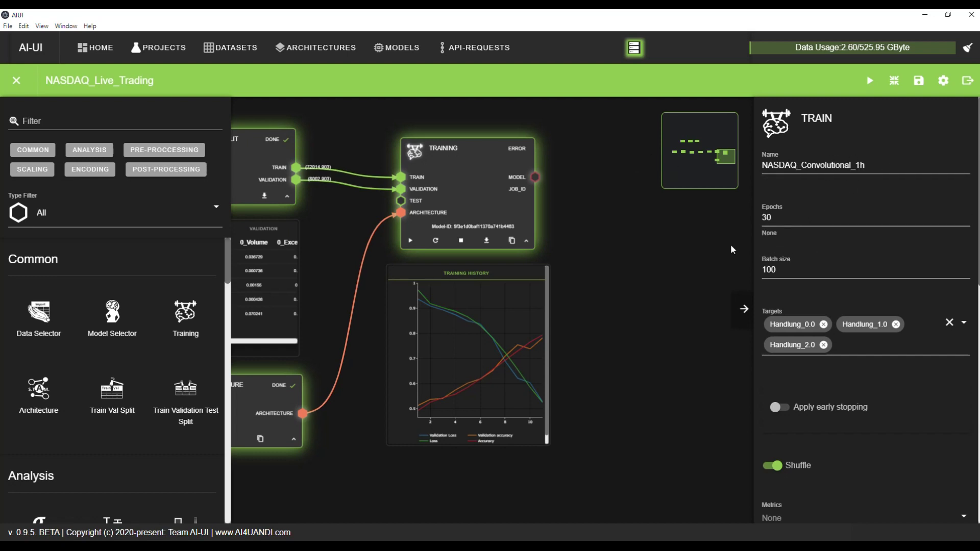
click(667, 317)
scroll(666, 316, up, 2)
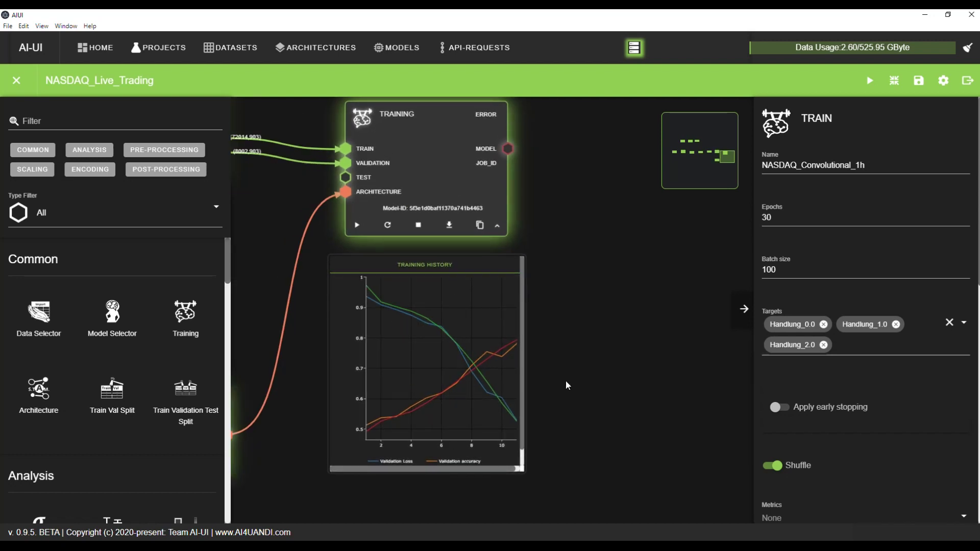
Review the Training node's batch size, targets, early stopping, shuffle, optimizer and loss function settings.
click(826, 268)
scroll(620, 220, down, 3)
drag(624, 226, 678, 260)
scroll(657, 254, up, 1)
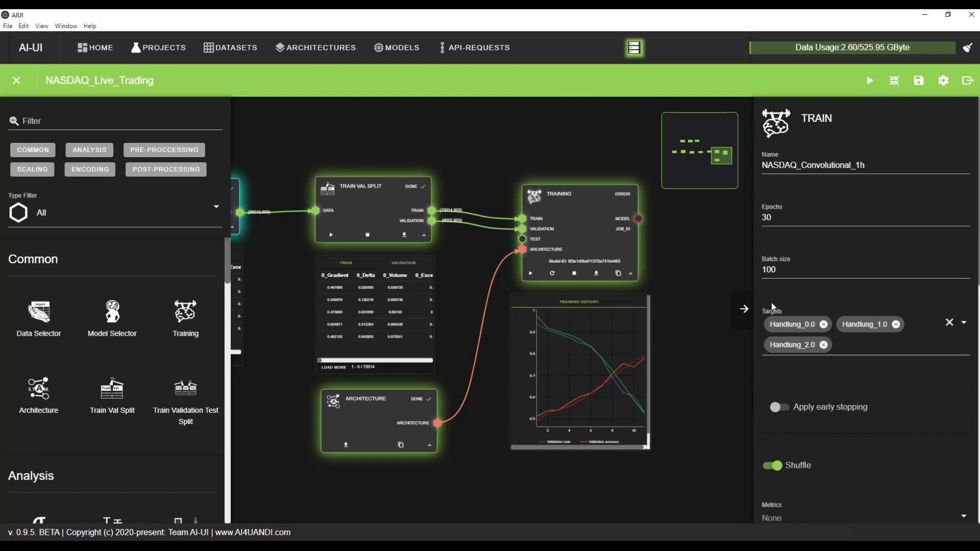
scroll(805, 327, down, 2)
scroll(804, 327, down, 2)
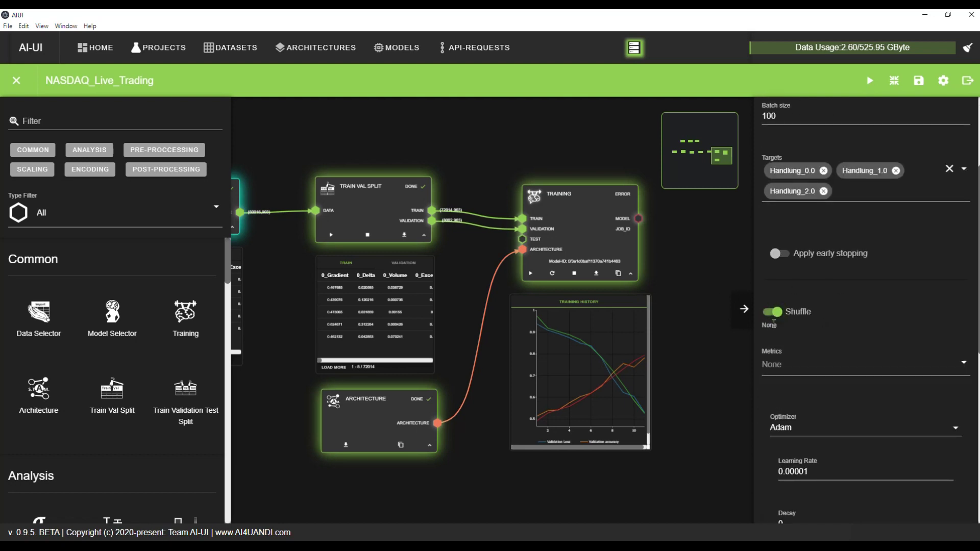
scroll(862, 351, down, 3)
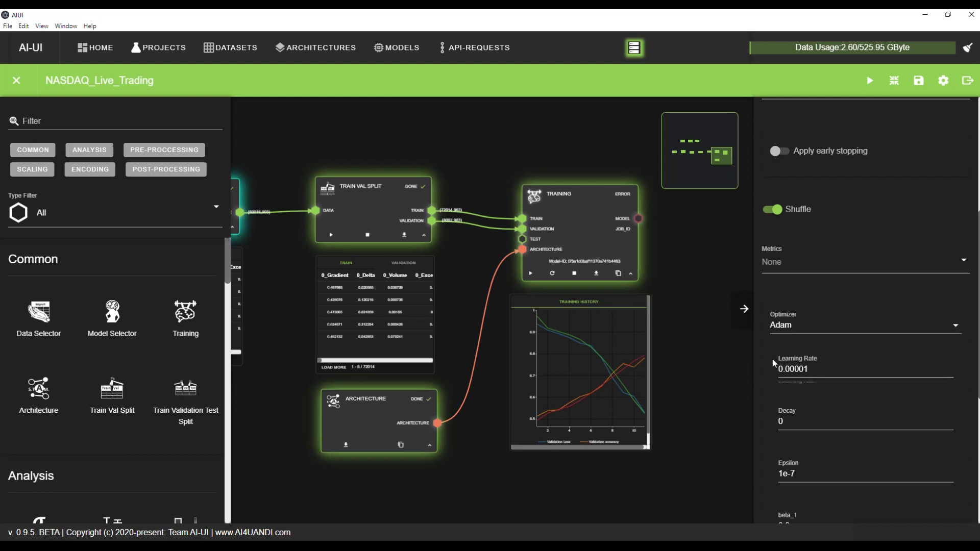
scroll(840, 372, down, 8)
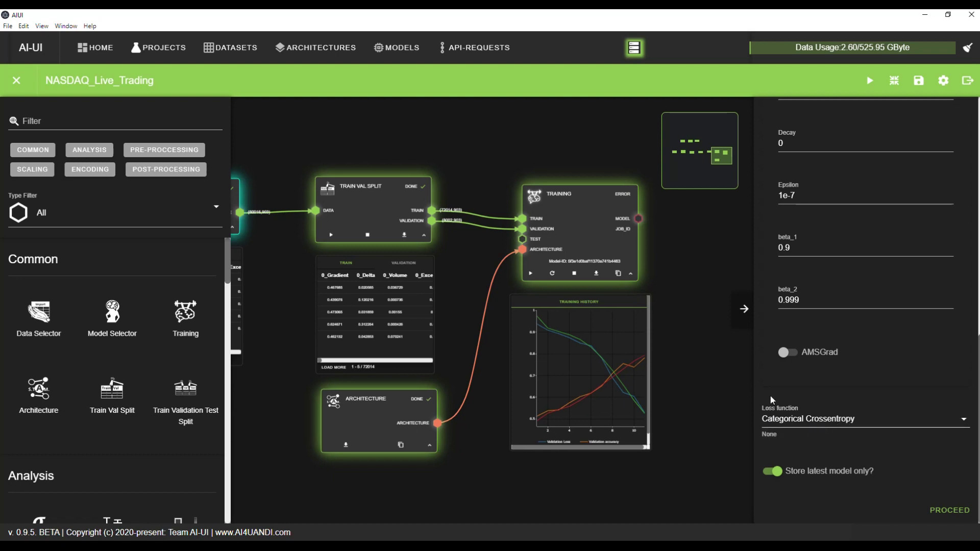
Select the Architecture node and open its NASDAQ_Convolutional architecture in the editor to view the layer graph.
drag(672, 320, 677, 284)
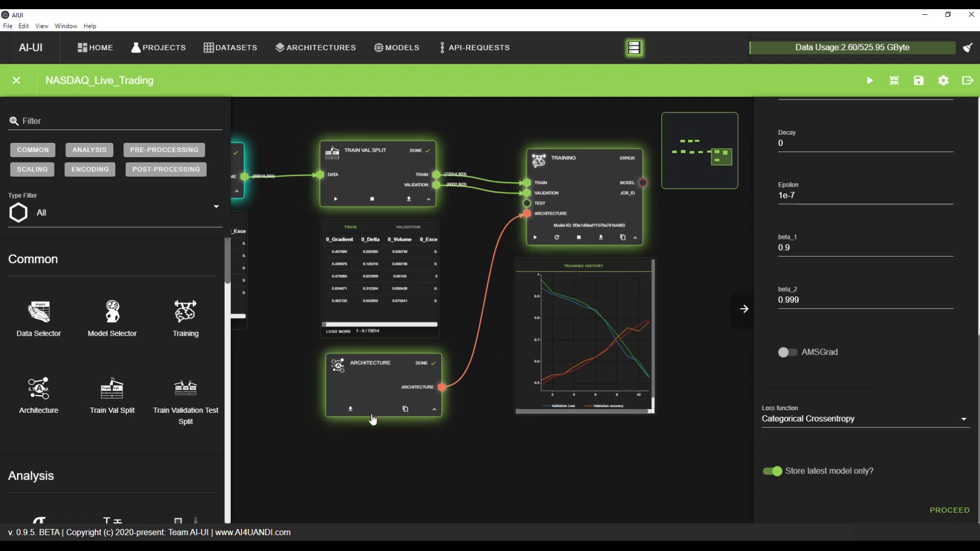
click(405, 378)
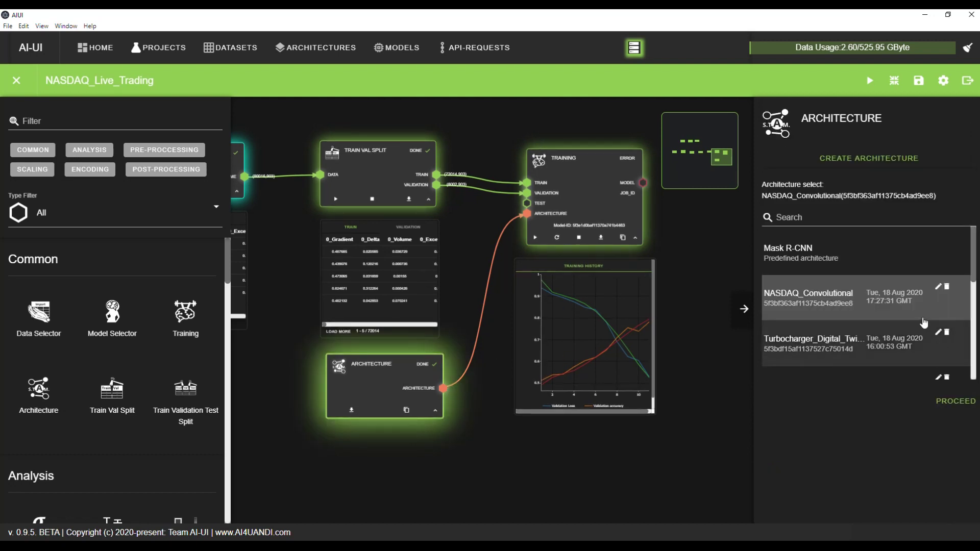
click(938, 288)
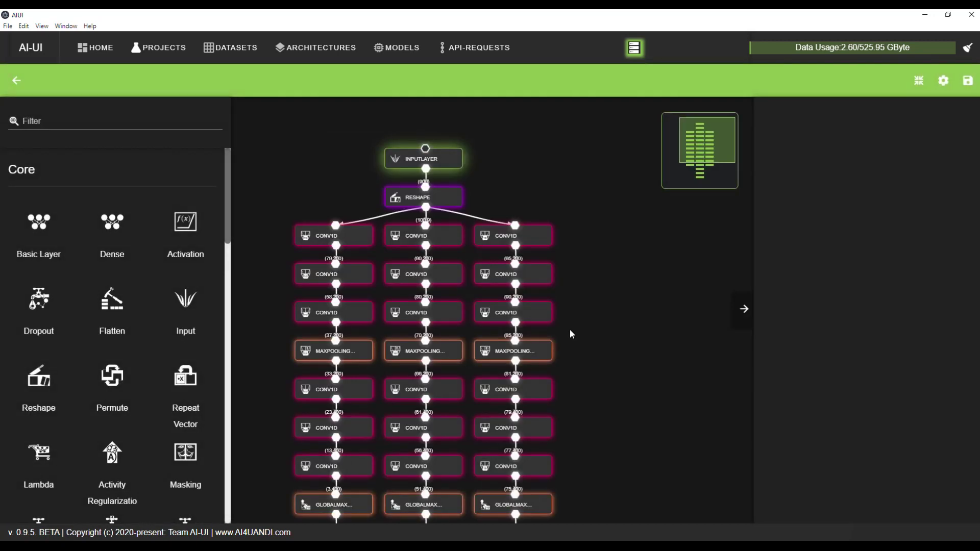
scroll(618, 319, up, 3)
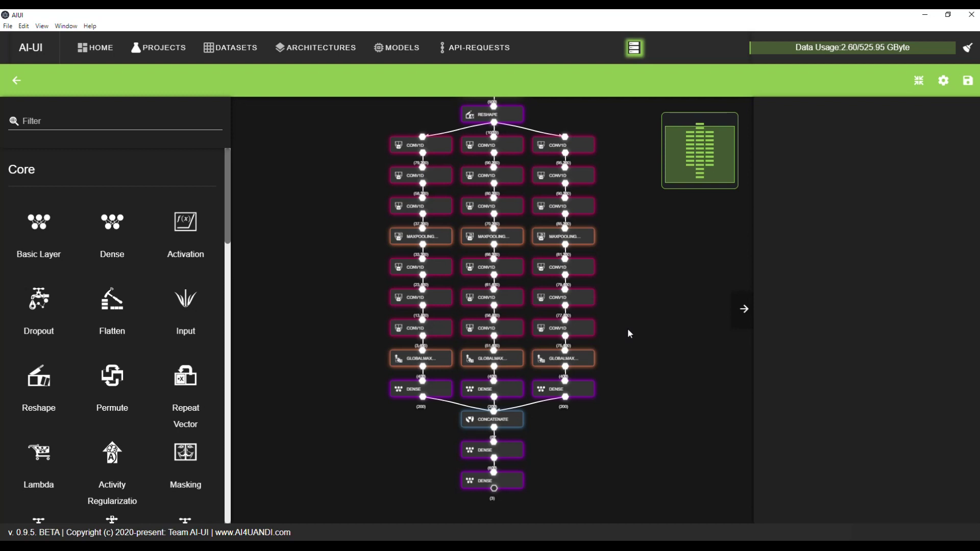
Open the settings of the network's last Dense layer to check its units and activation.
scroll(617, 461, up, 5)
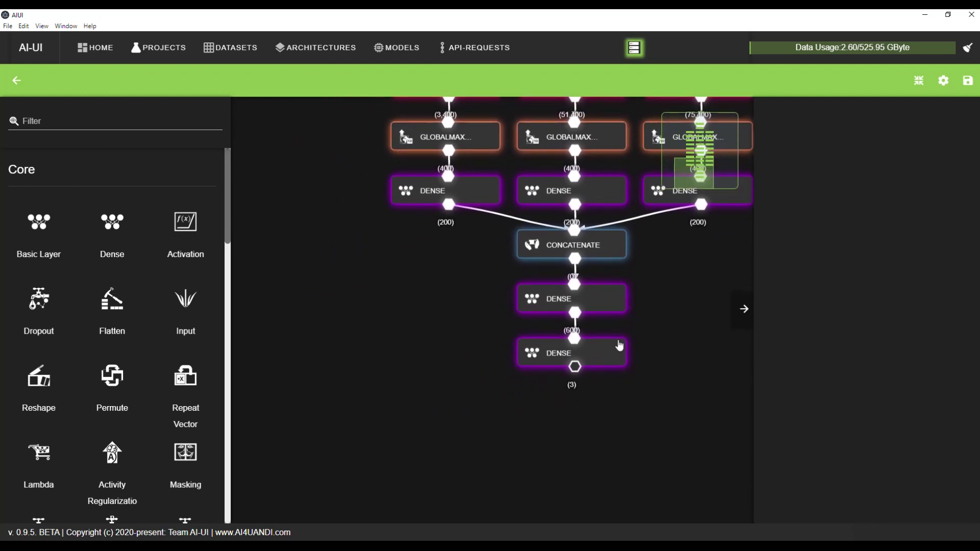
click(623, 348)
drag(649, 312, 616, 321)
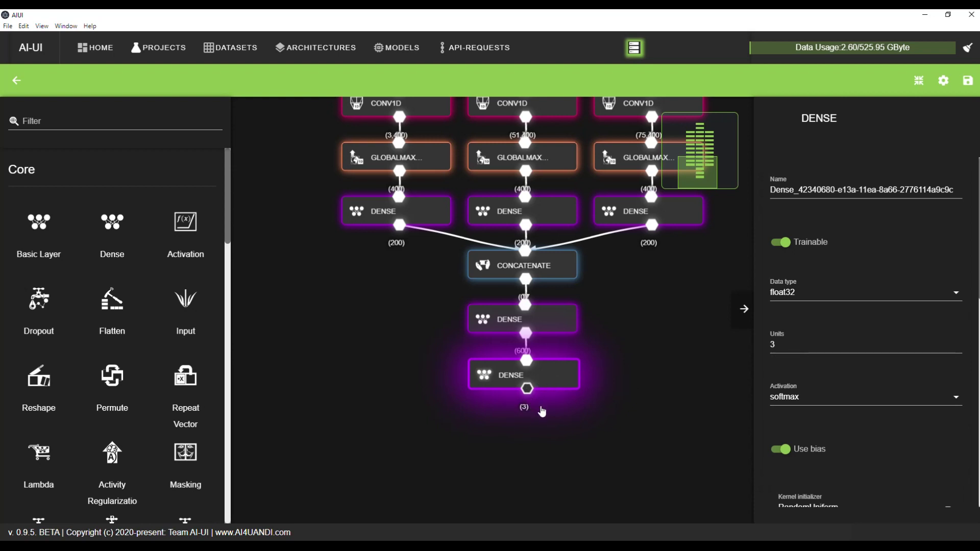
Check the batch input shape of the InputLayer and the target shape of the Reshape layer.
scroll(660, 329, down, 5)
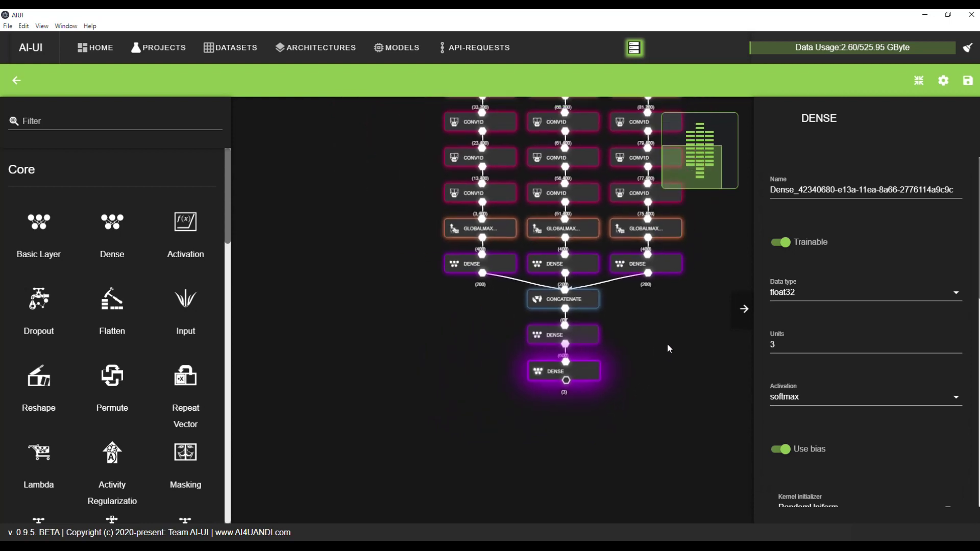
scroll(679, 381, up, 5)
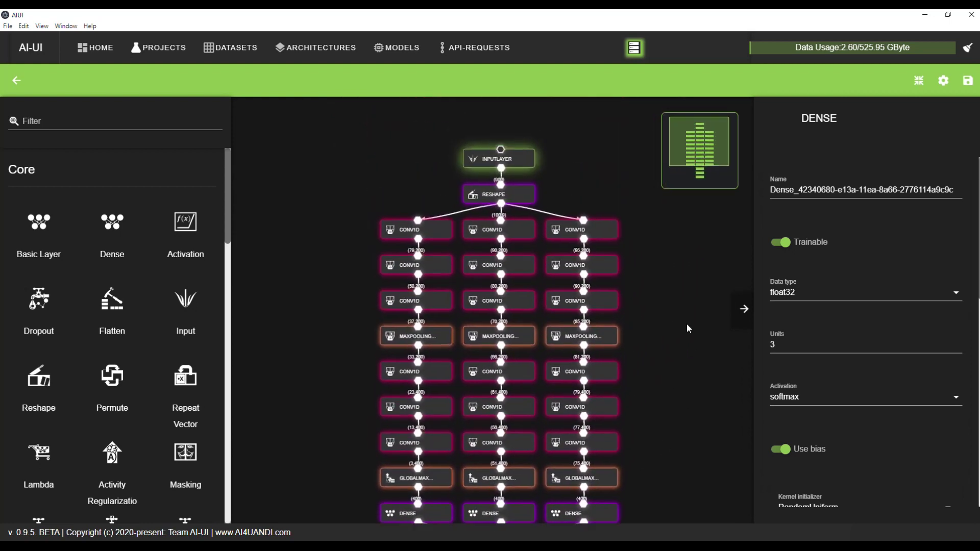
click(489, 210)
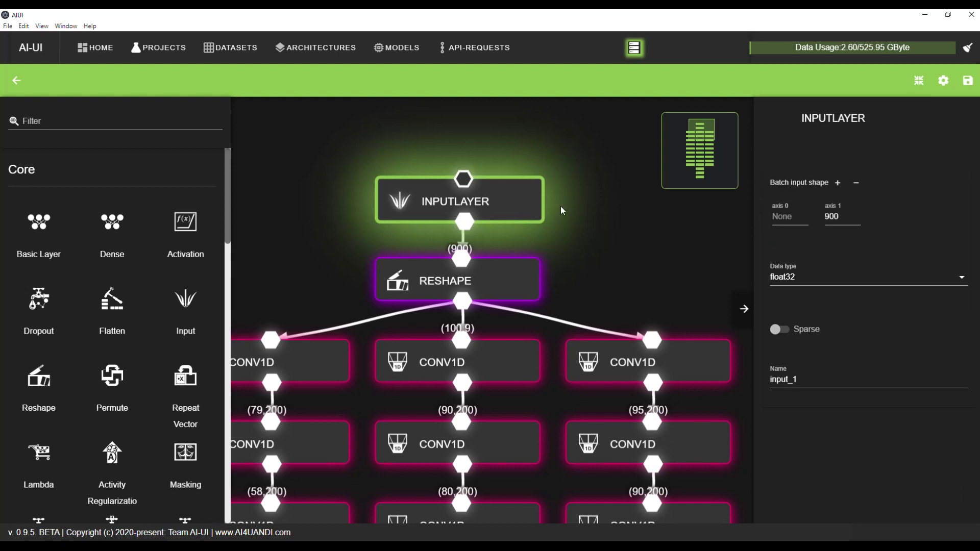
scroll(602, 210, up, 1)
click(502, 289)
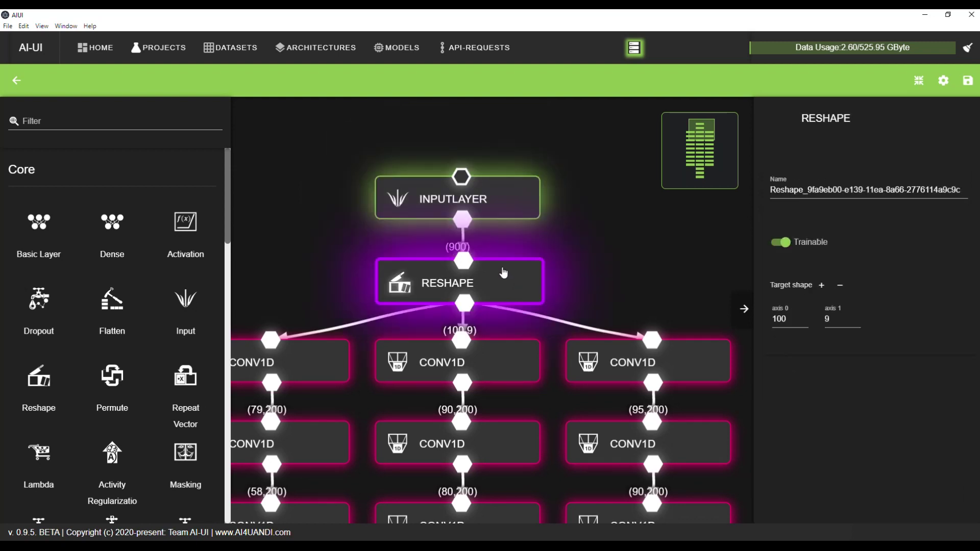
drag(800, 323, 754, 320)
click(822, 323)
Go back to the last Dense layer and look through its available activation functions without changing the selection.
scroll(629, 238, down, 6)
click(706, 152)
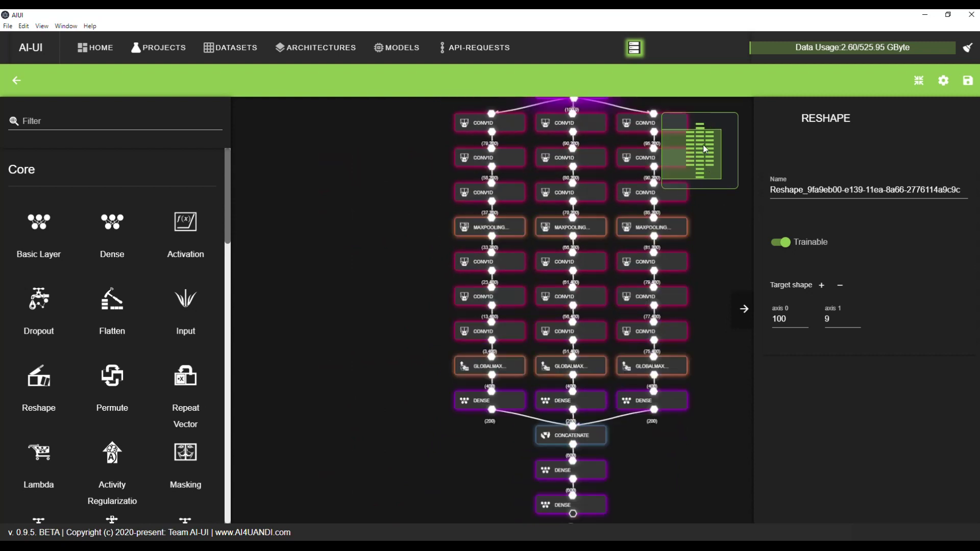
scroll(655, 383, up, 5)
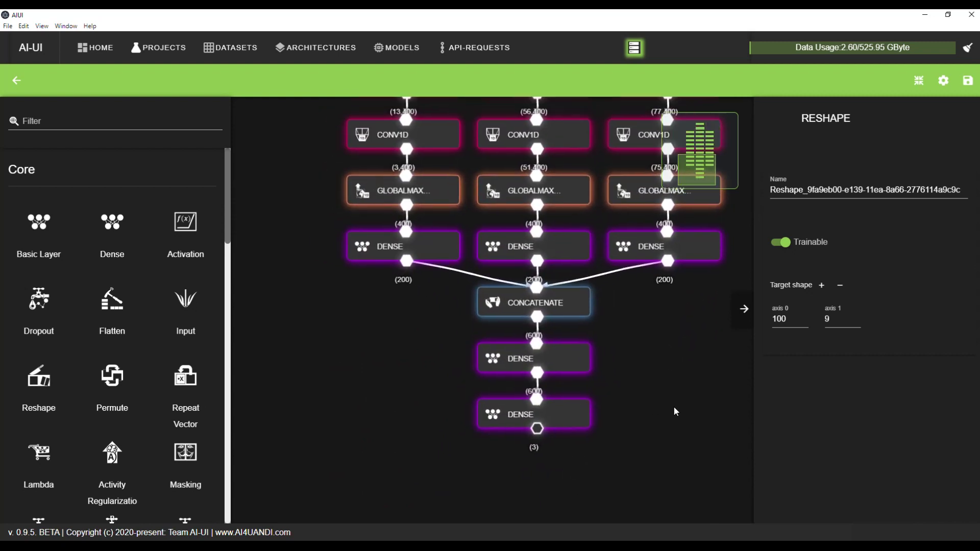
scroll(668, 411, up, 2)
click(564, 434)
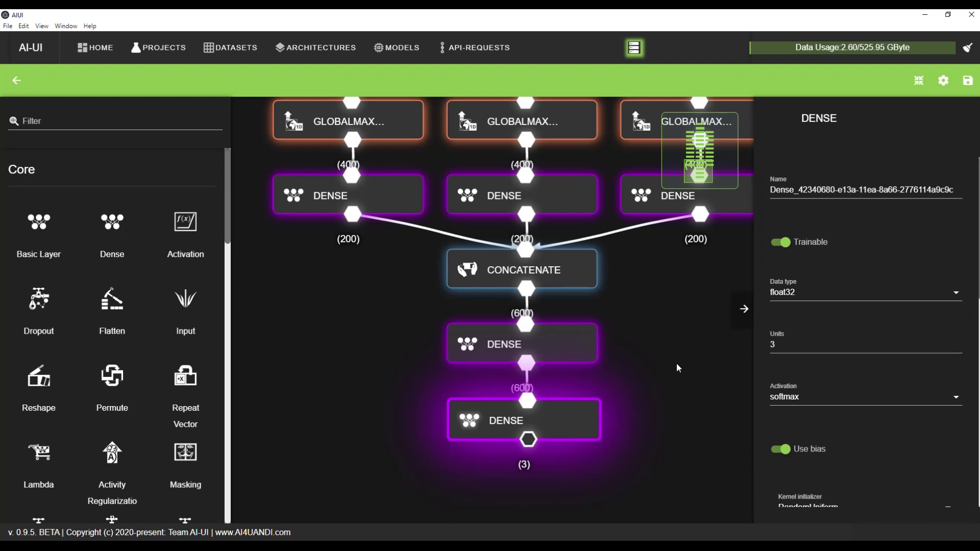
click(773, 396)
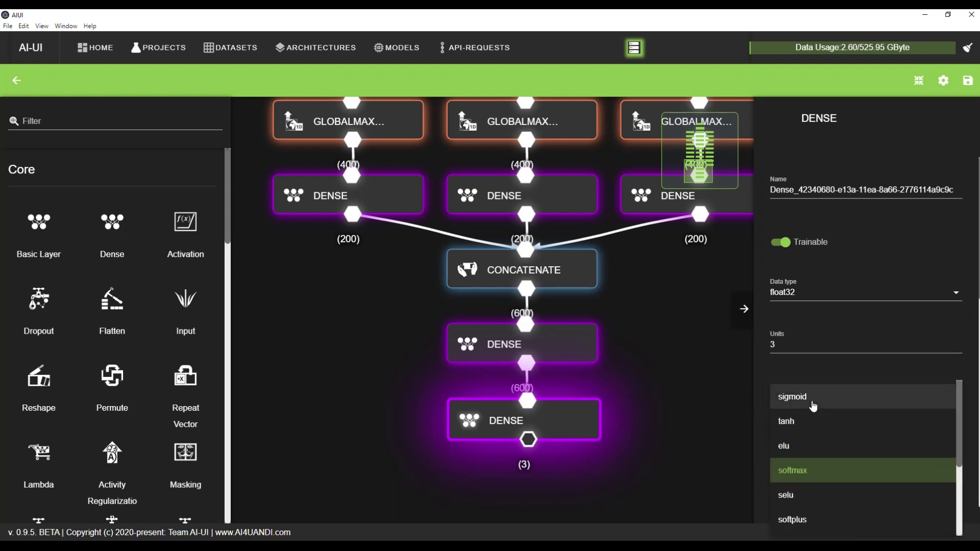
click(684, 376)
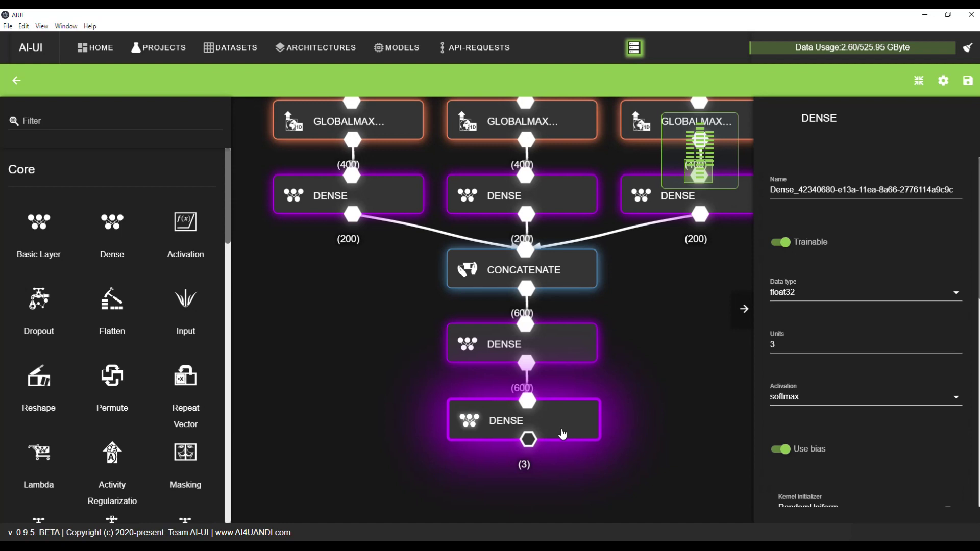
Return to the NASDAQ_Live_Trading project and examine the one-hot encoded Handlung columns in the Encode node's output table.
click(9, 87)
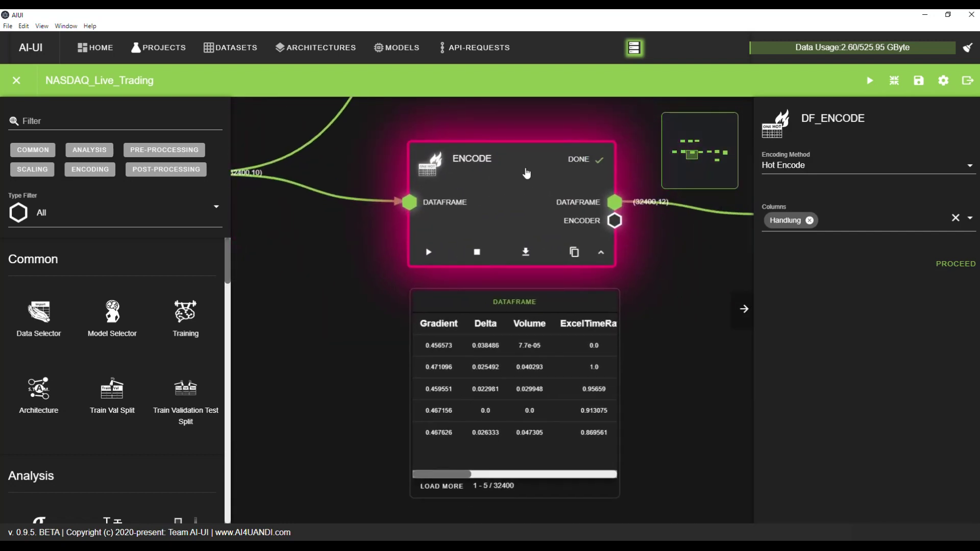
scroll(416, 392, right, 5)
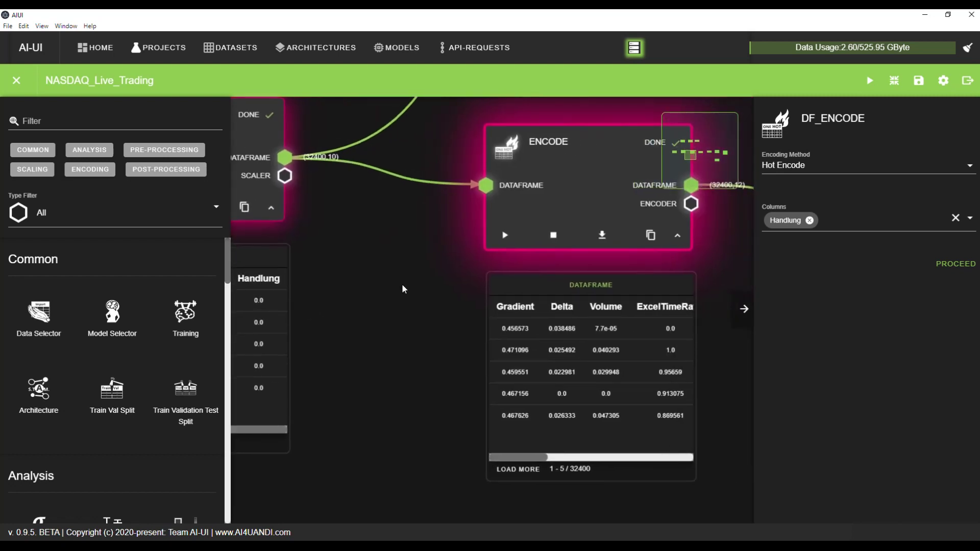
drag(541, 458, 717, 459)
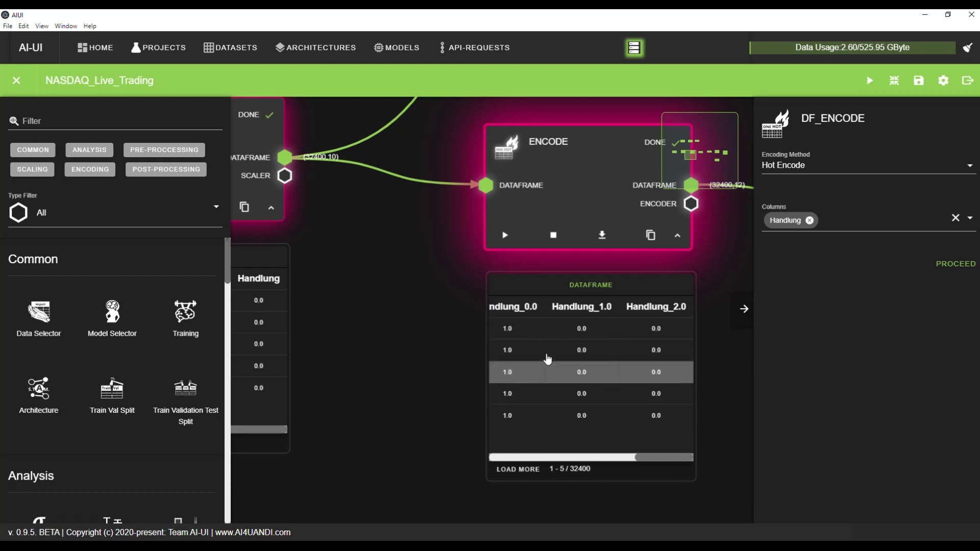
scroll(313, 352, down, 5)
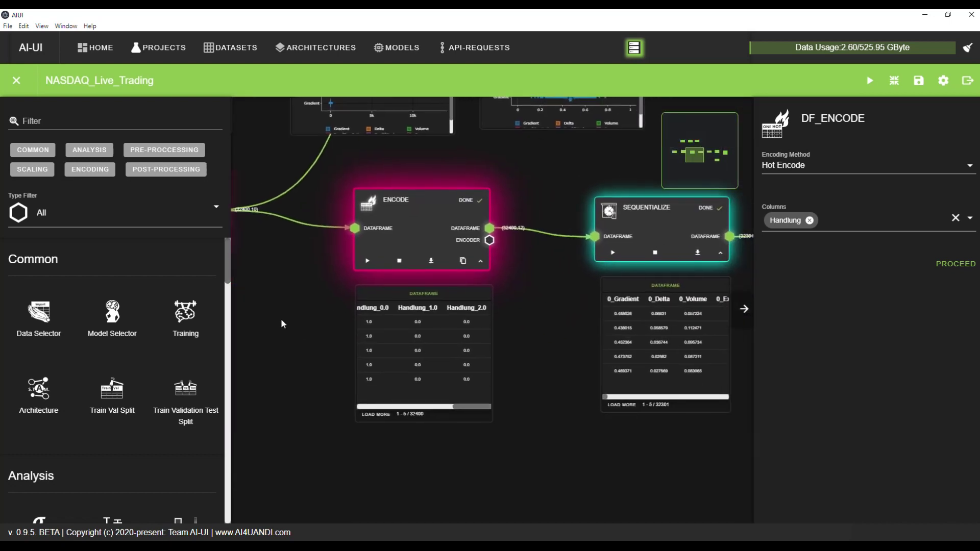
drag(281, 319, 392, 339)
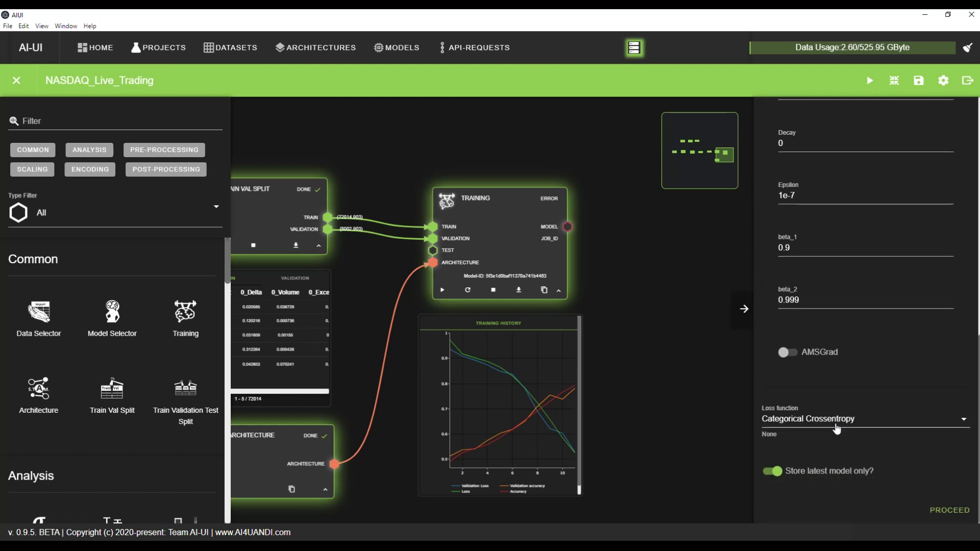
Look through the loss functions available for the Training node, keeping Categorical Crossentropy.
click(837, 428)
drag(970, 439, 967, 520)
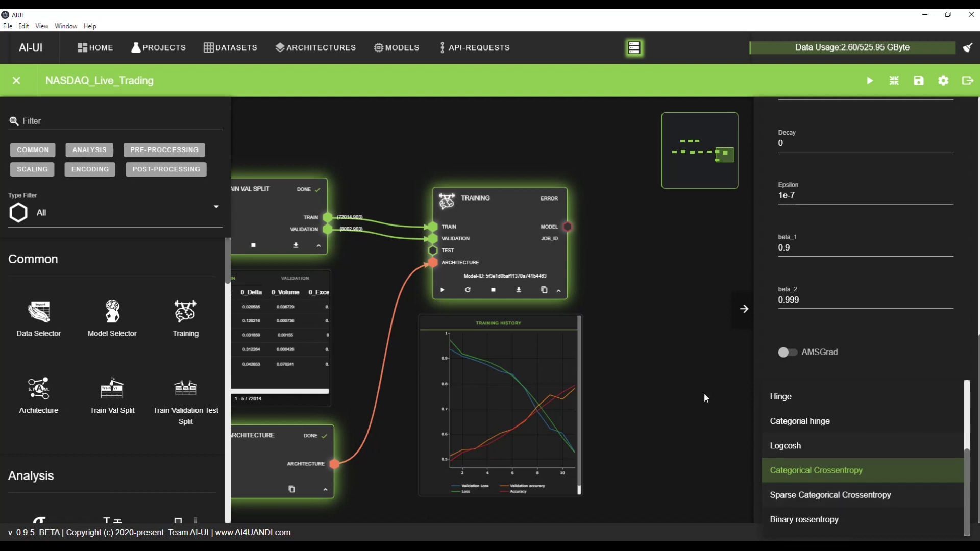
click(667, 378)
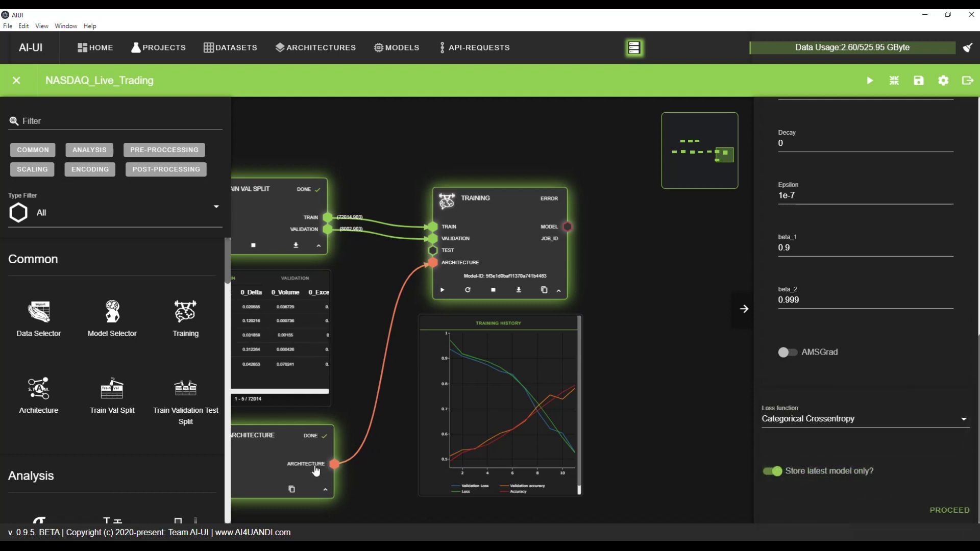
Reopen the NASDAQ_Convolutional architecture from the Architecture node connected to Training.
drag(337, 399, 433, 350)
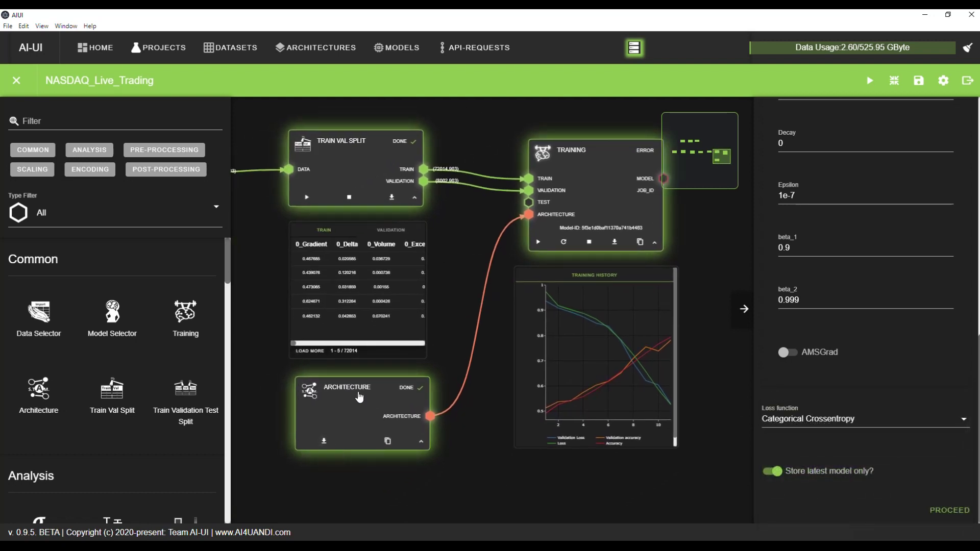
click(324, 445)
click(938, 287)
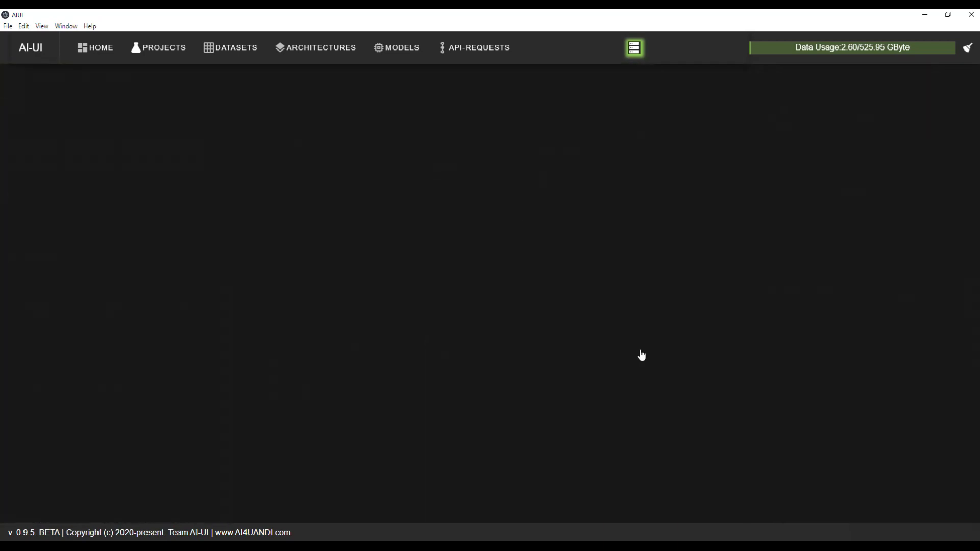
Recheck the activation function choices of the final Dense layer below Concatenate, keeping softmax.
scroll(652, 379, down, 3)
scroll(608, 323, down, 5)
scroll(490, 280, up, 3)
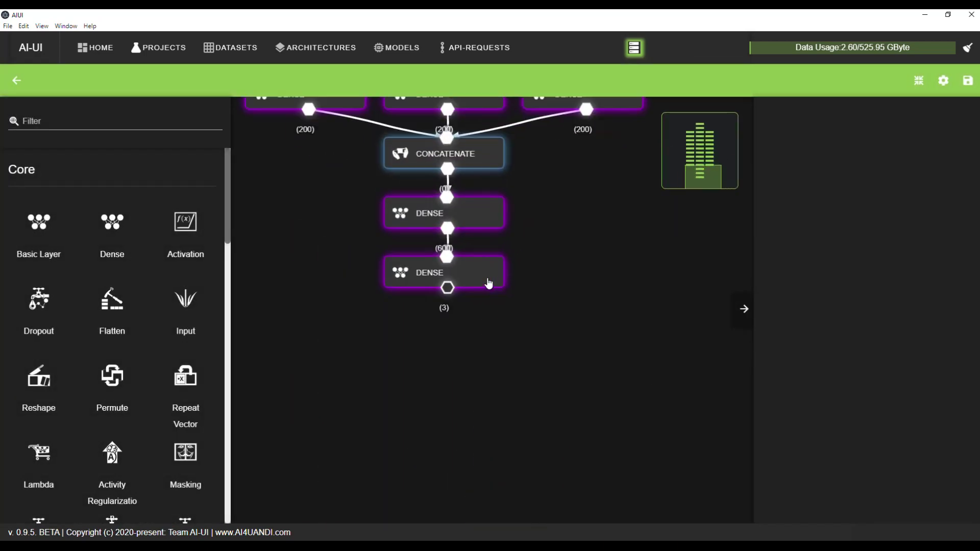
click(490, 280)
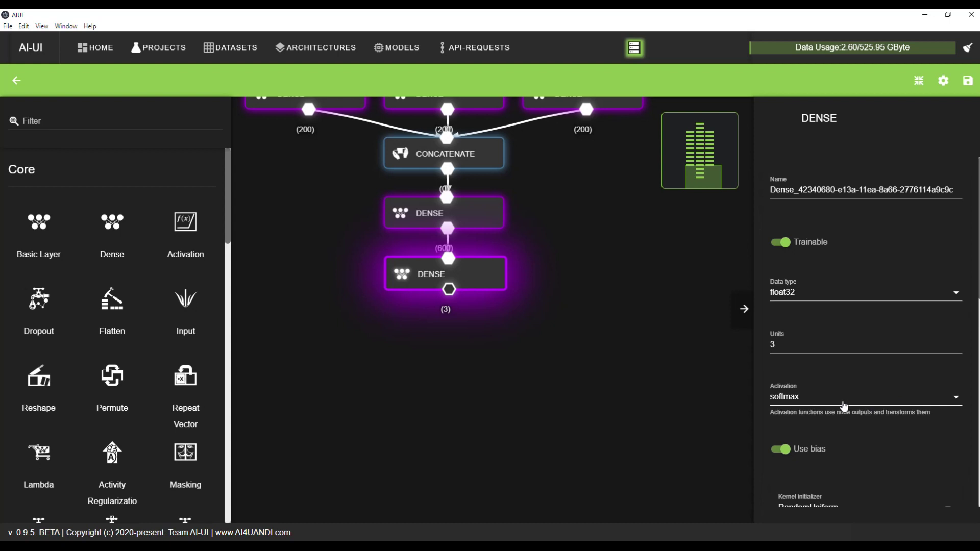
click(875, 400)
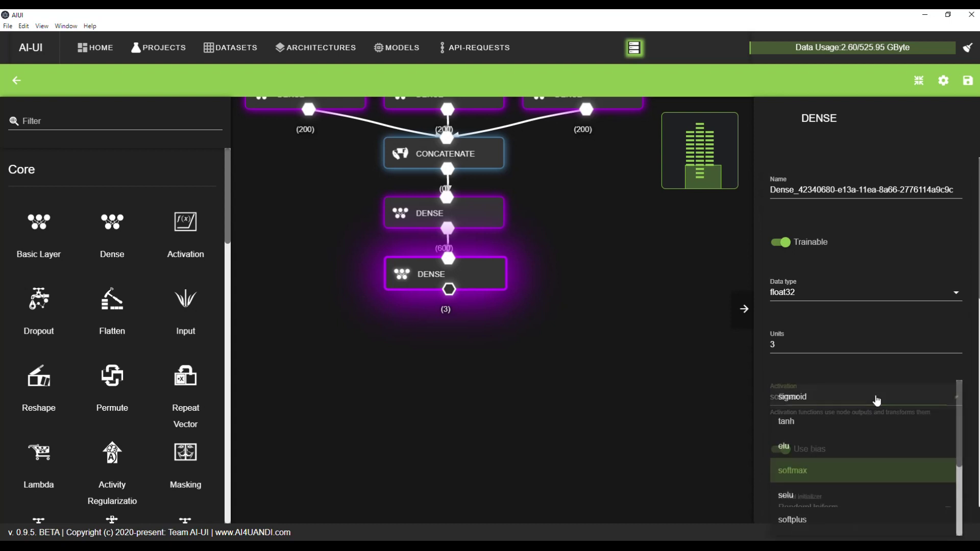
click(605, 350)
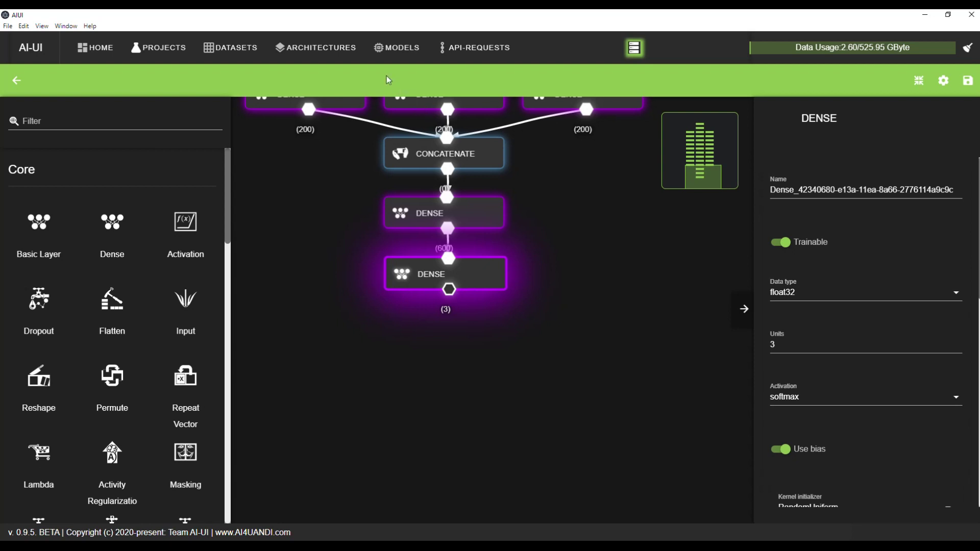
Open the list of trained models and select the NASDAQ_Trading model dated 18 Aug 2020 13:27:06.
click(375, 57)
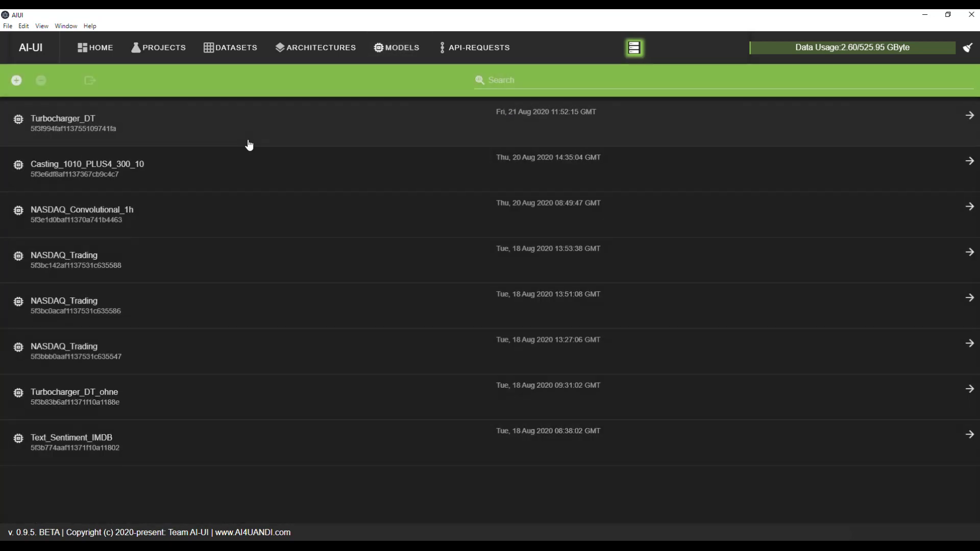
click(284, 181)
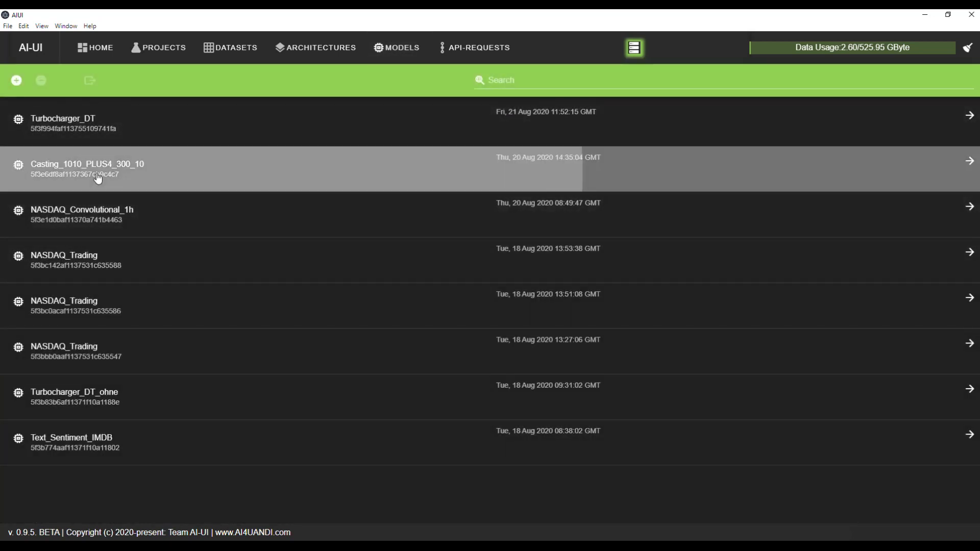
click(82, 346)
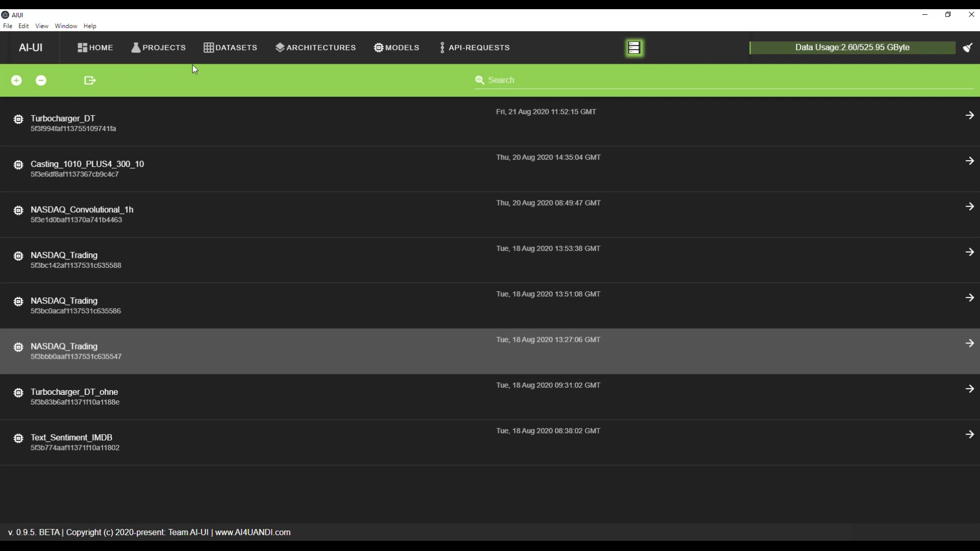
Leave the models list, switch to MetaTrader with the NAS100 H1 chart and select the SendToAIUI script.
click(151, 58)
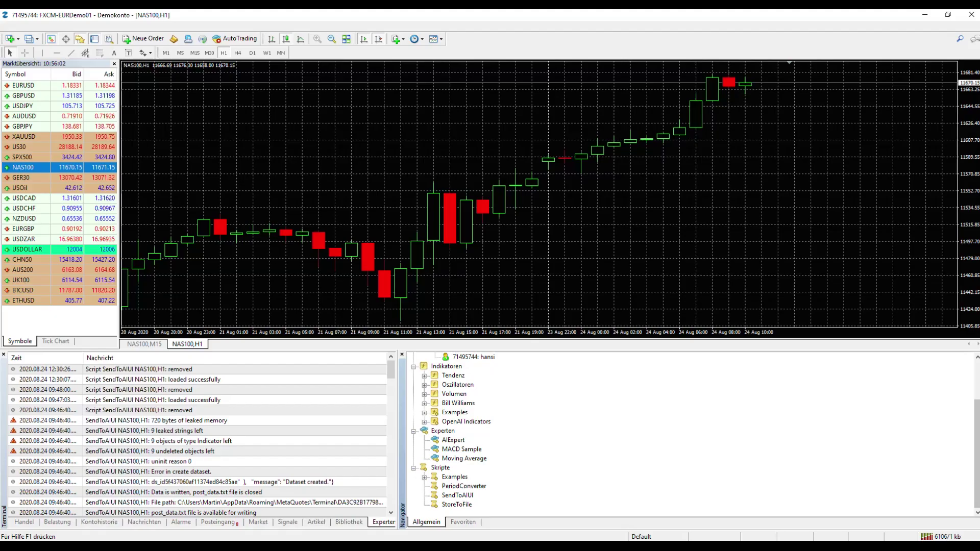
click(457, 495)
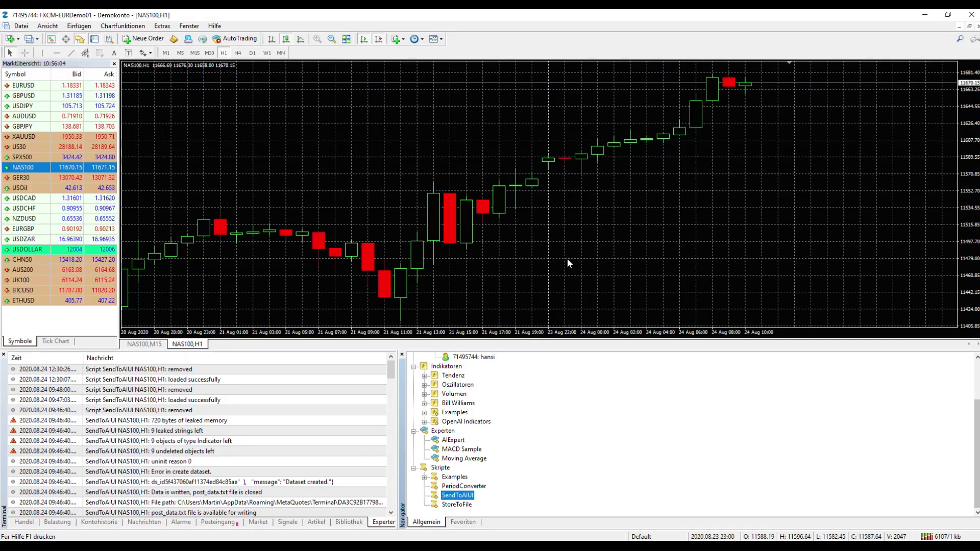